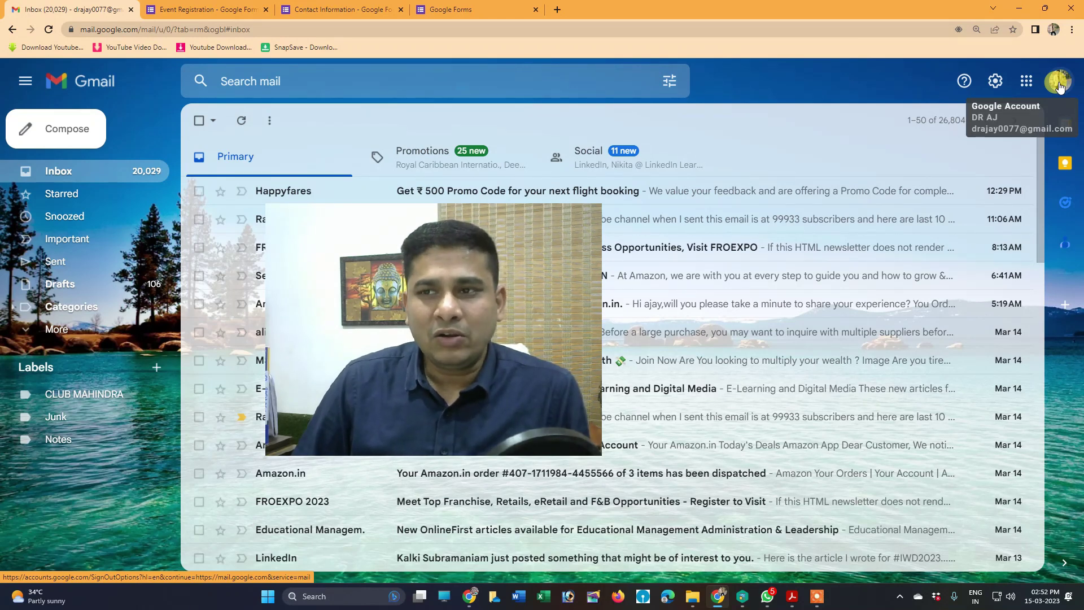
Show the Google apps panel from Gmail and scroll down to the Forms app
left_click(1026, 85)
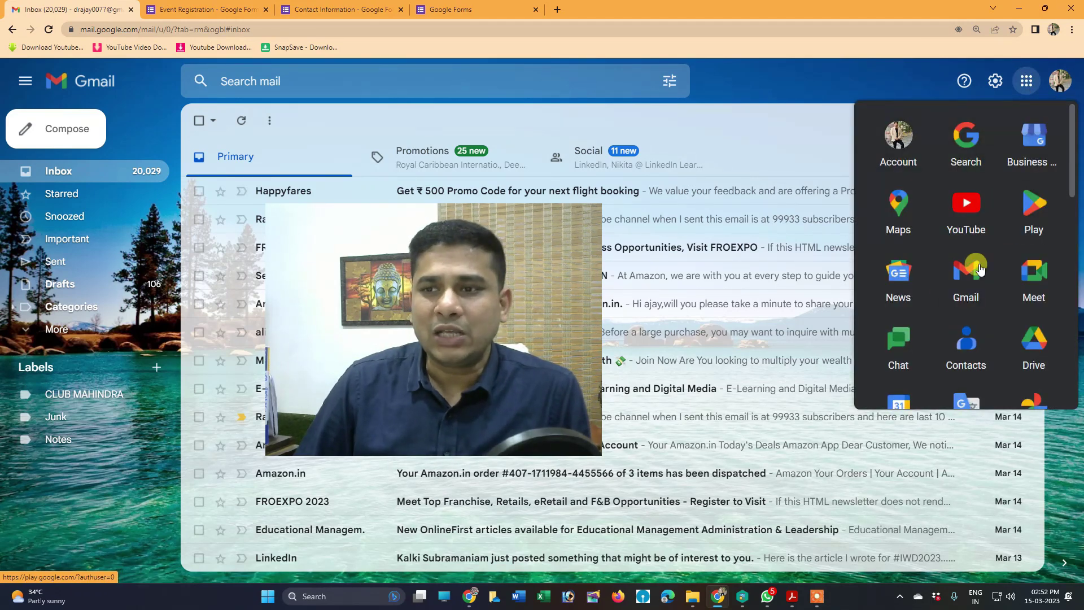
scroll(962, 366, "down", 8)
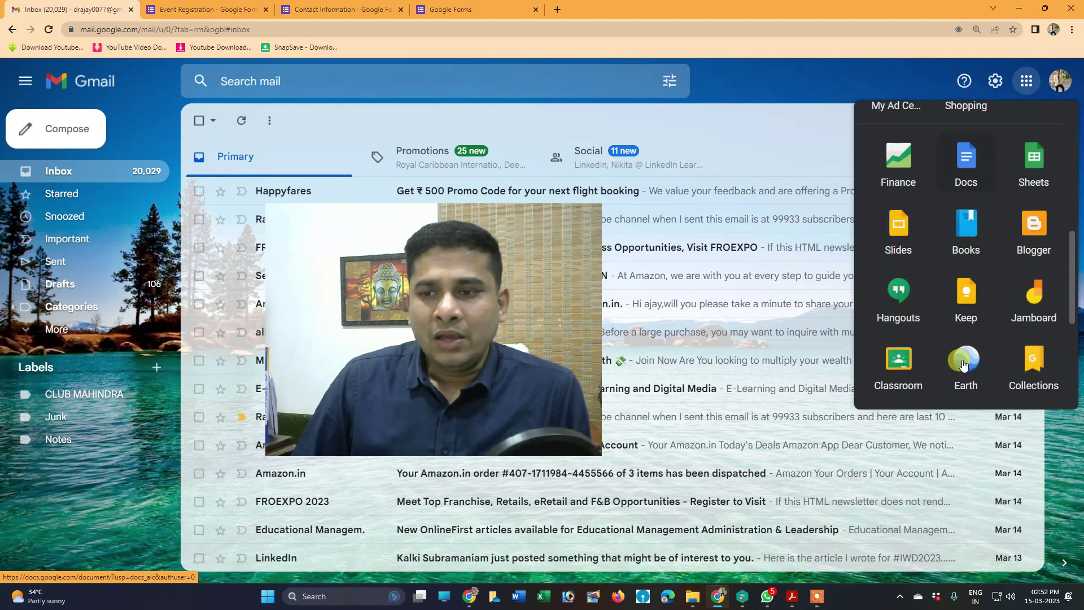
scroll(965, 361, "down", 3)
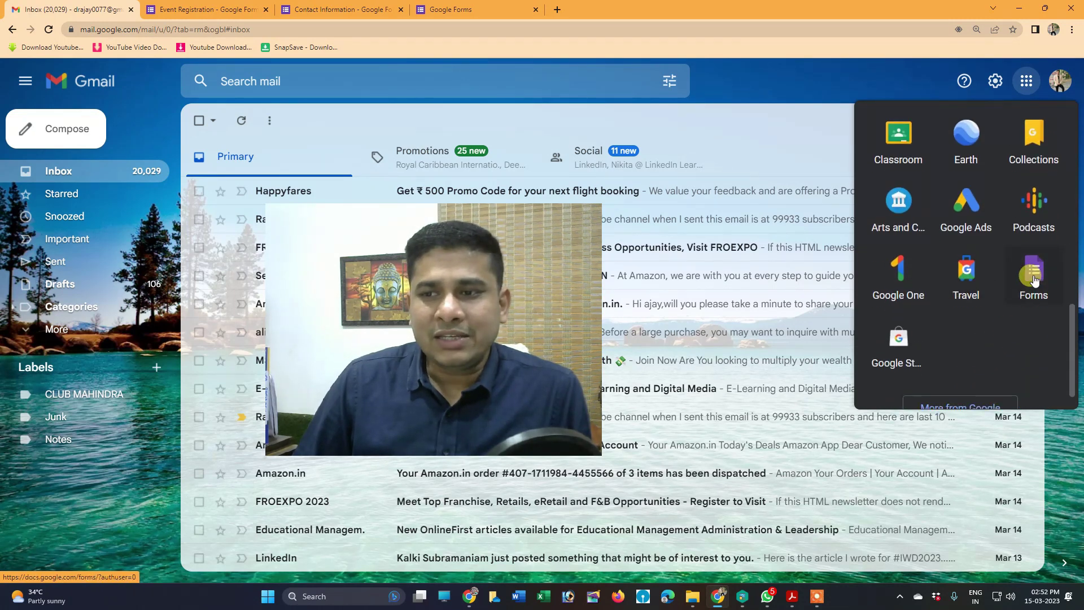
Launch Google Forms from the apps panel to reach its start page with templates and recent forms
left_click(1035, 279)
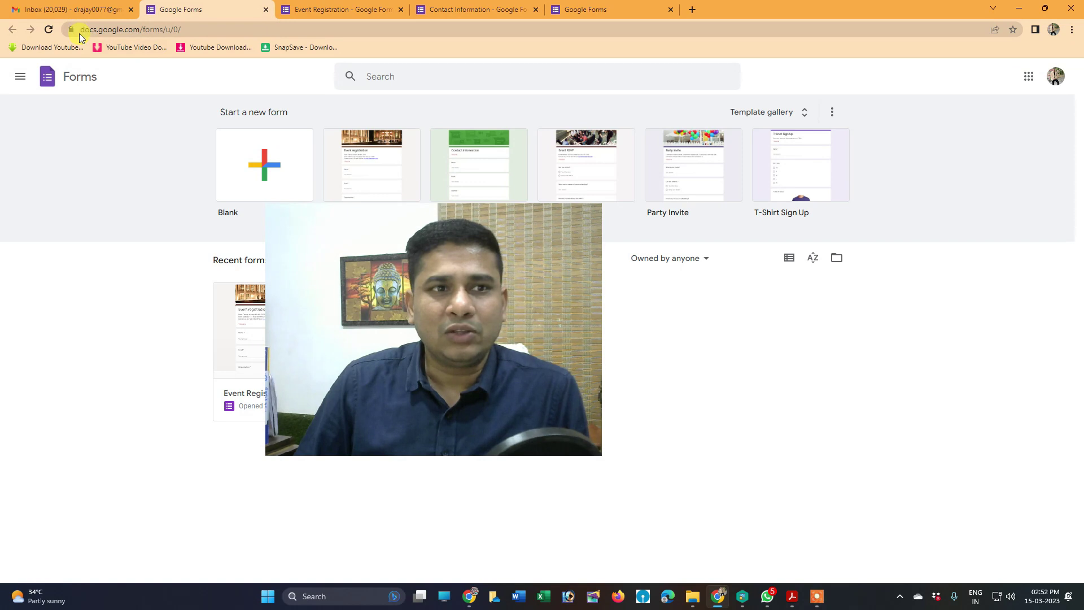
left_click_drag(449, 340, 786, 425)
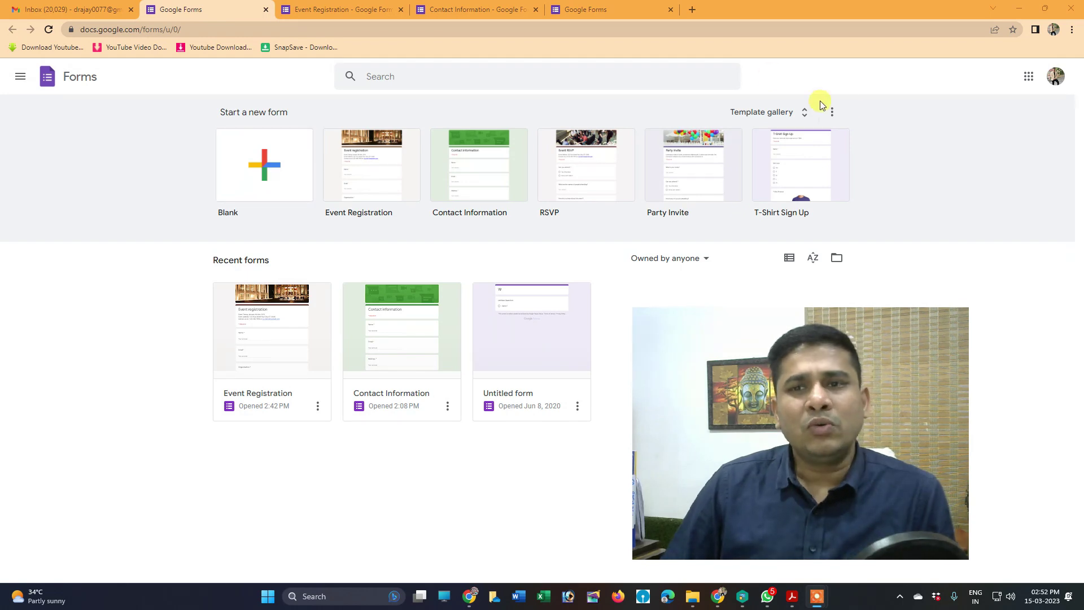
Look through the template gallery's Personal, Work and Education sections, then start a Blank form
left_click(754, 113)
scroll(333, 283, "down", 2)
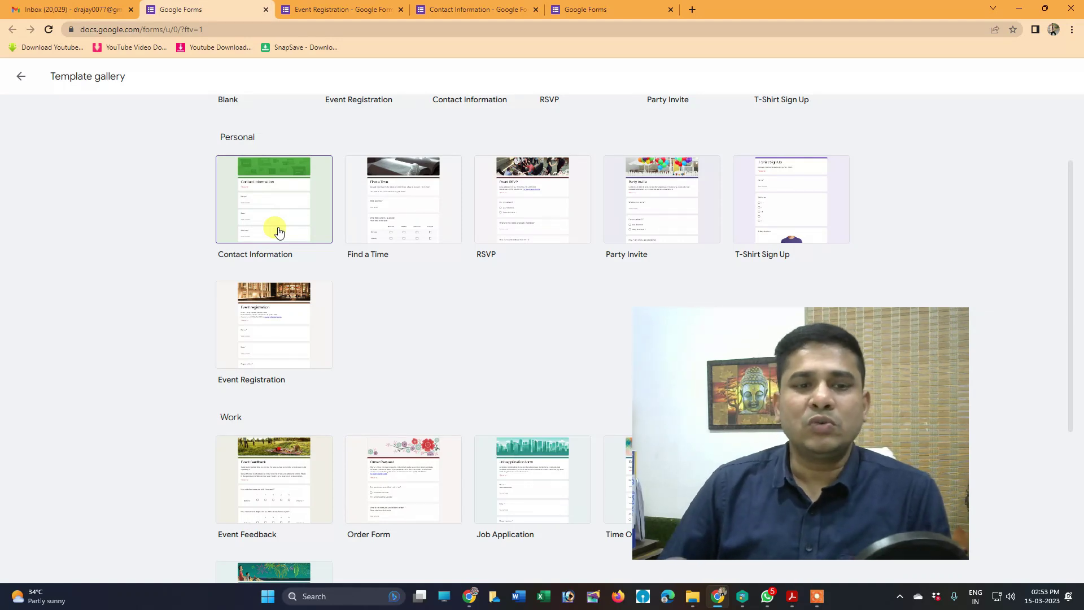
scroll(266, 323, "down", 4)
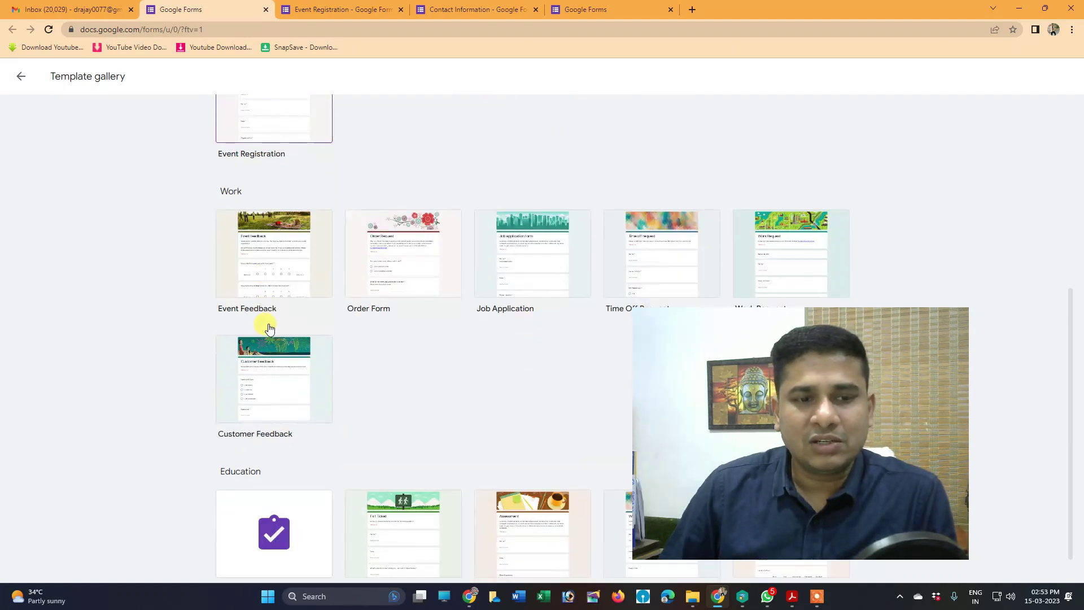
scroll(545, 289, "down", 1)
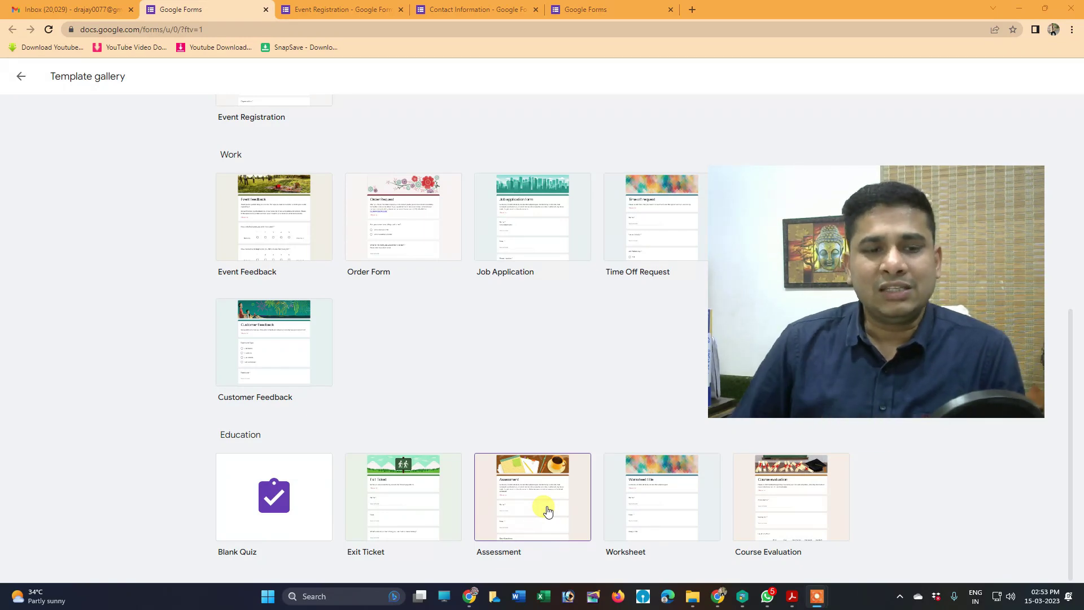
scroll(518, 437, "up", 6)
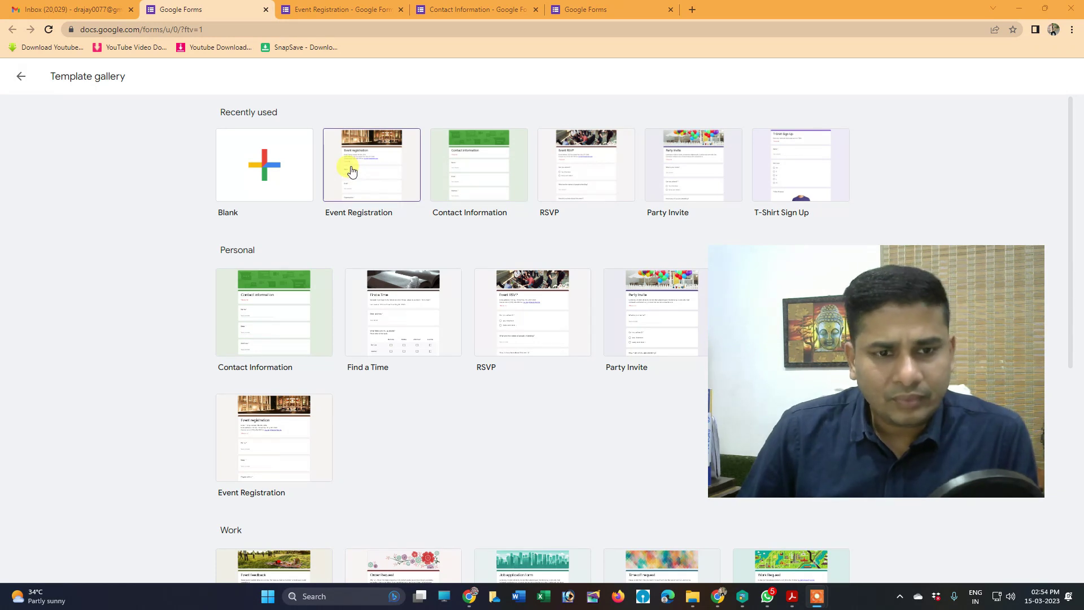
left_click(269, 165)
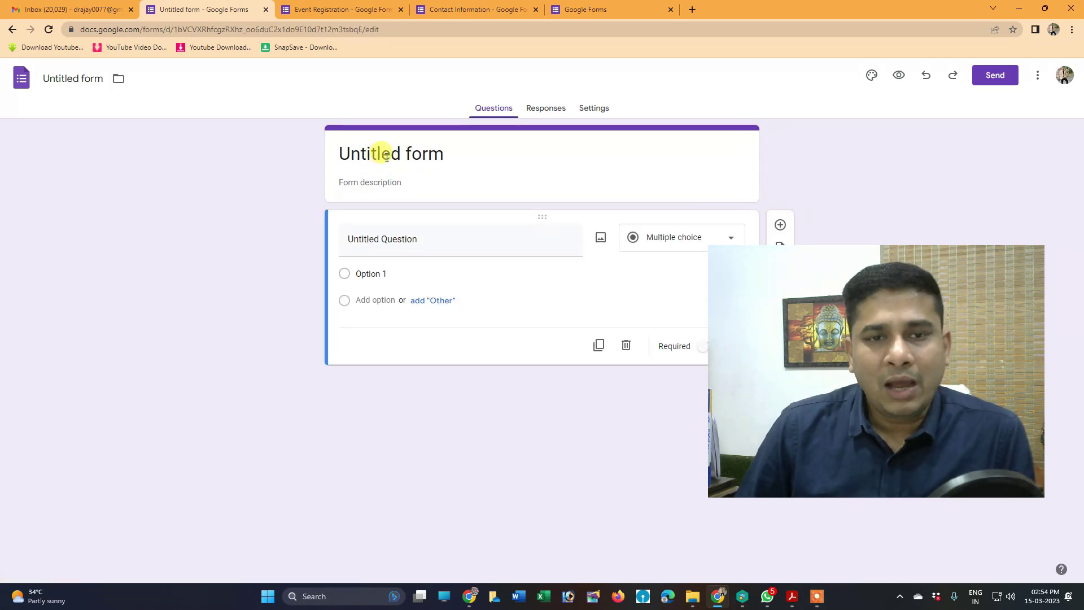
Replace 'Untitled form' with the title 'Seminar on ICT' and confirm the file name matches
left_click(386, 157)
left_click_drag(450, 153, 328, 163)
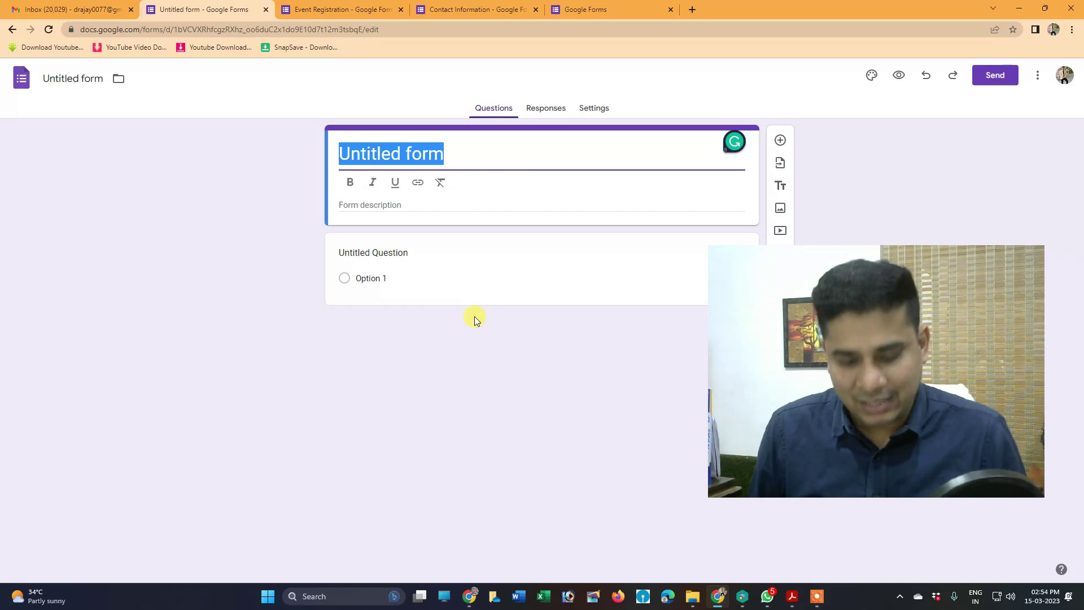
type("Seminar")
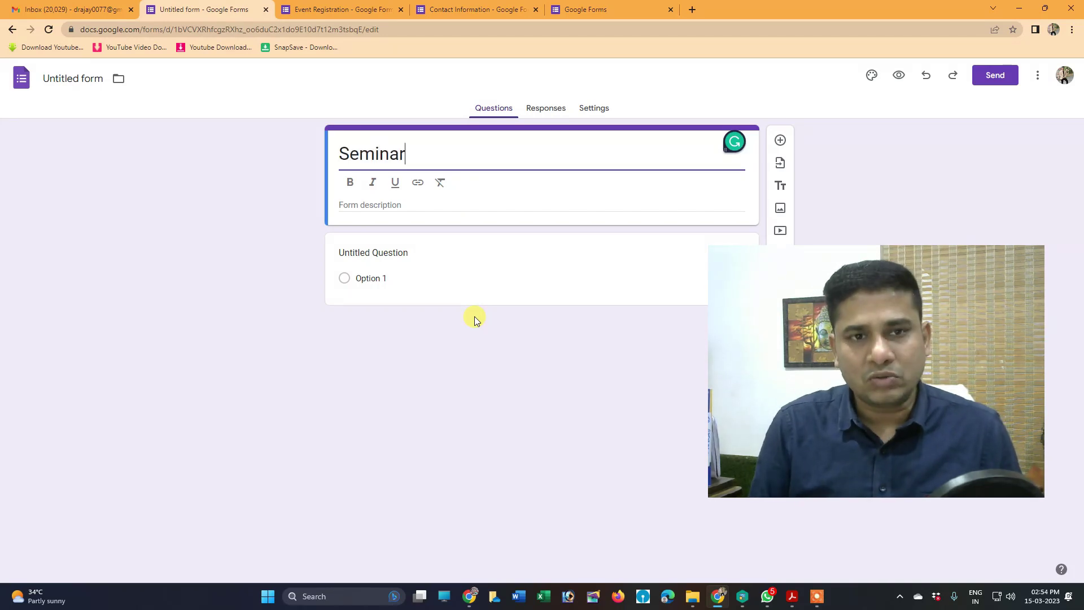
type(" on")
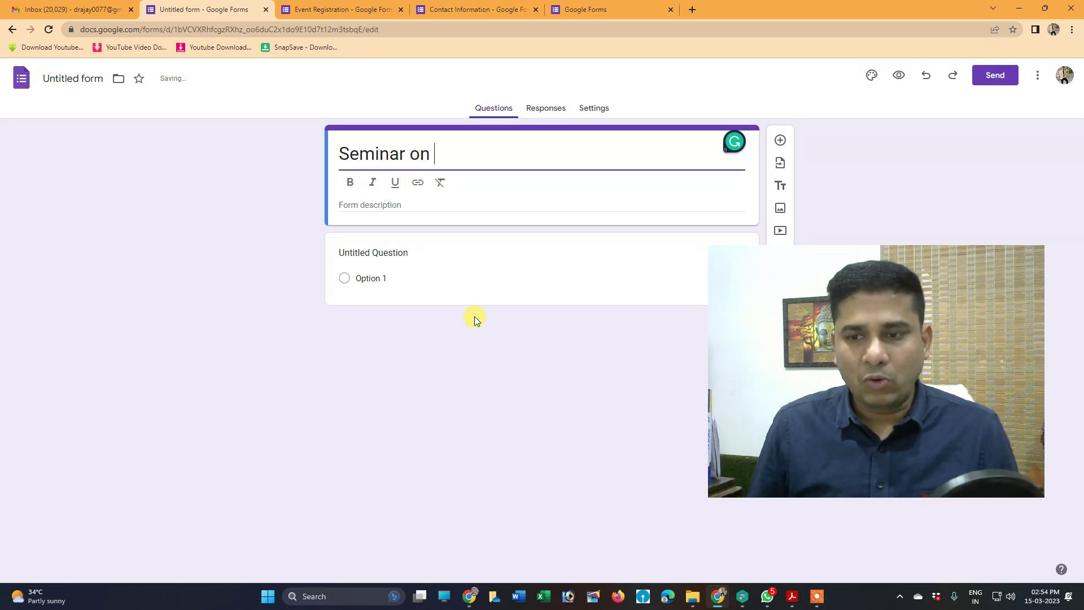
type(" ICT")
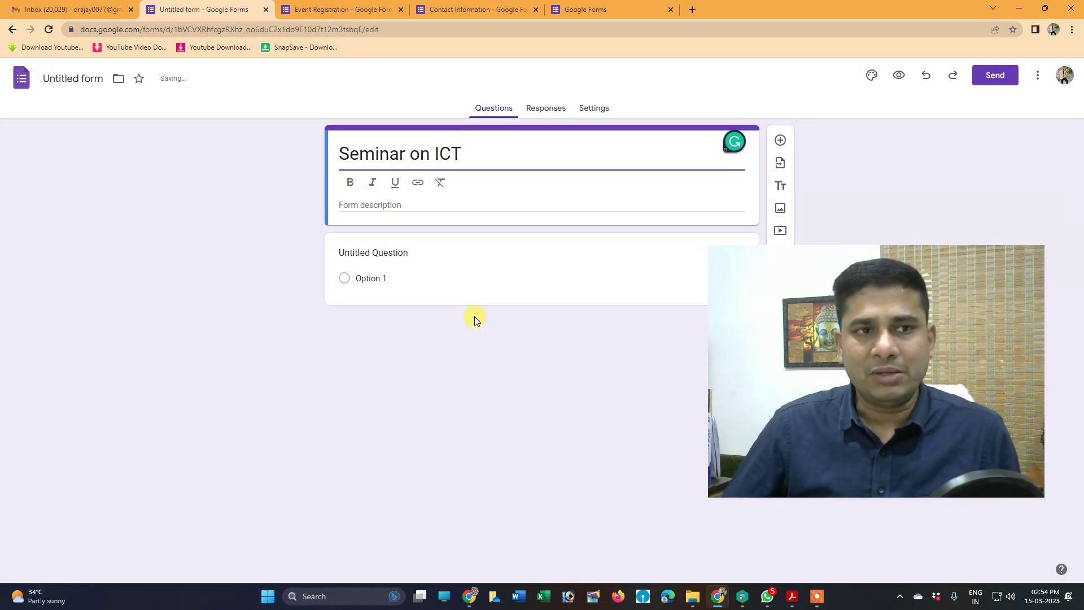
left_click_drag(464, 154, 215, 131)
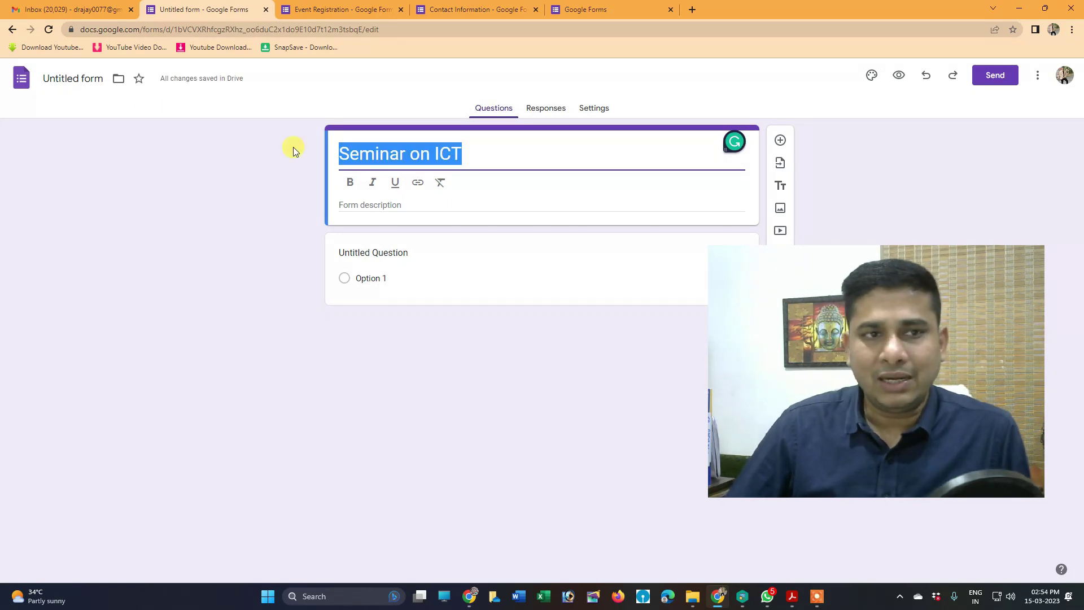
left_click(75, 79)
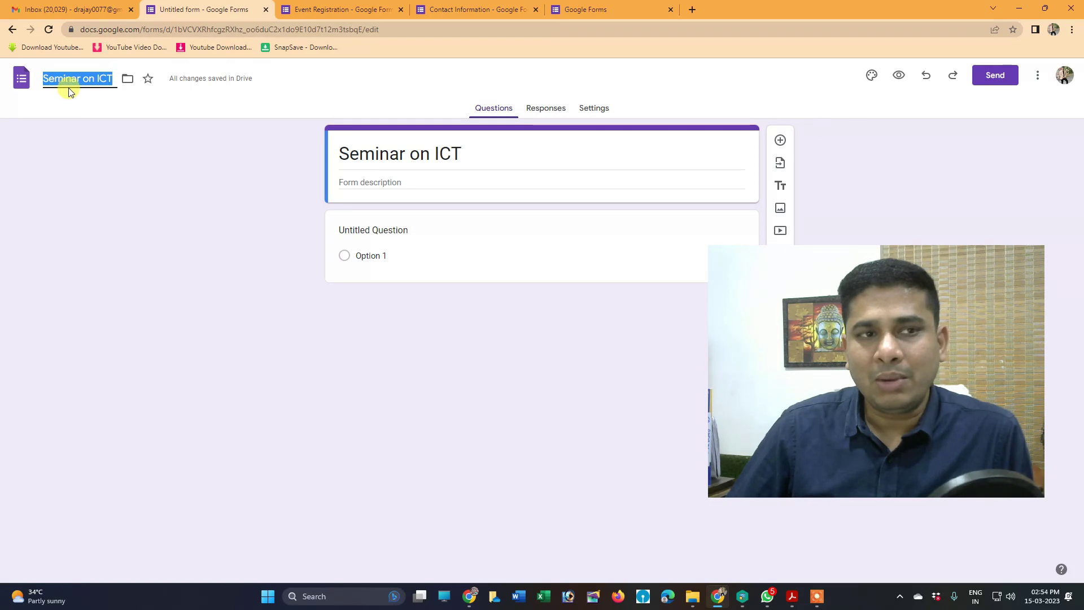
left_click(362, 156)
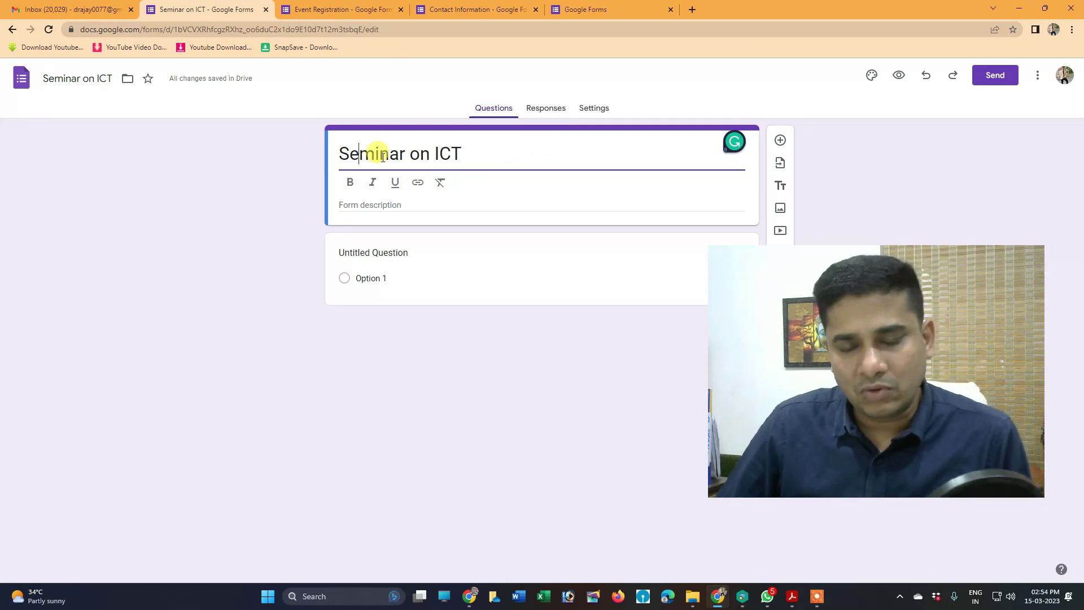
left_click(348, 258)
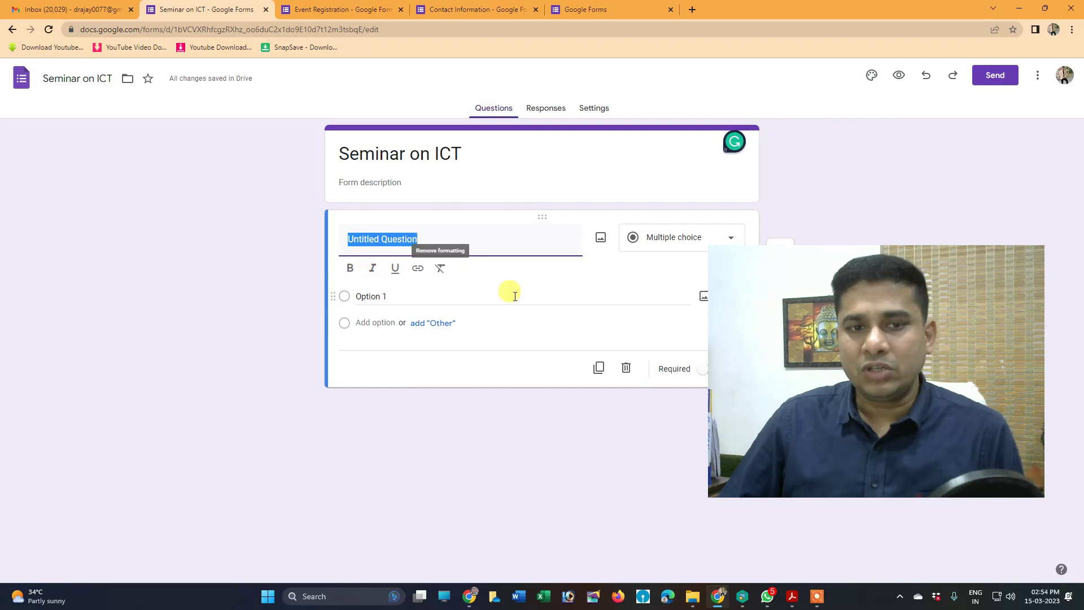
Label the first question 'Name' as a Short answer field and add a new question below
type("Name")
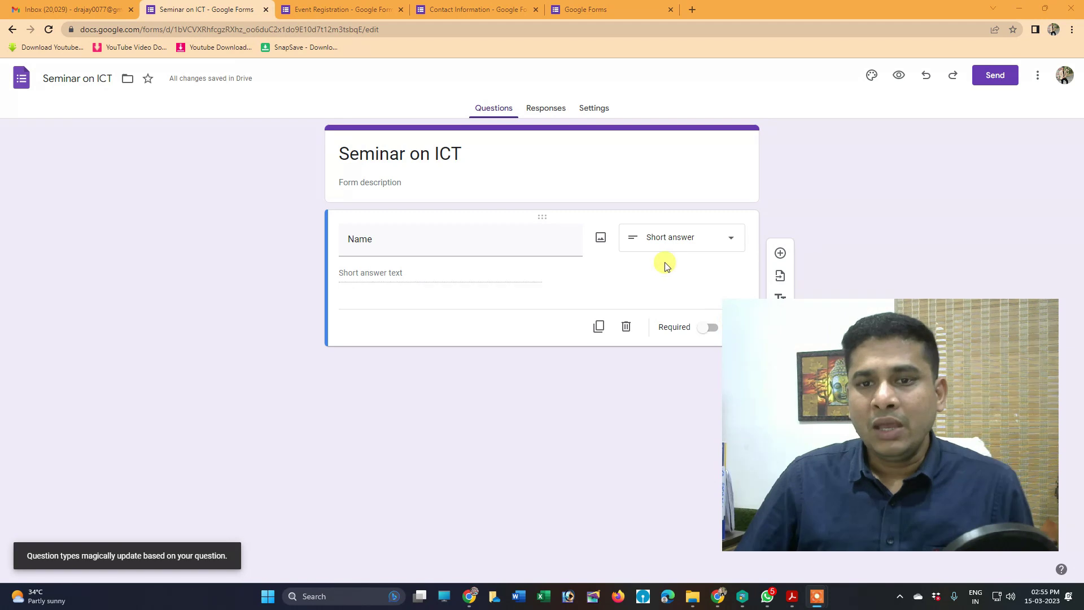
left_click(670, 246)
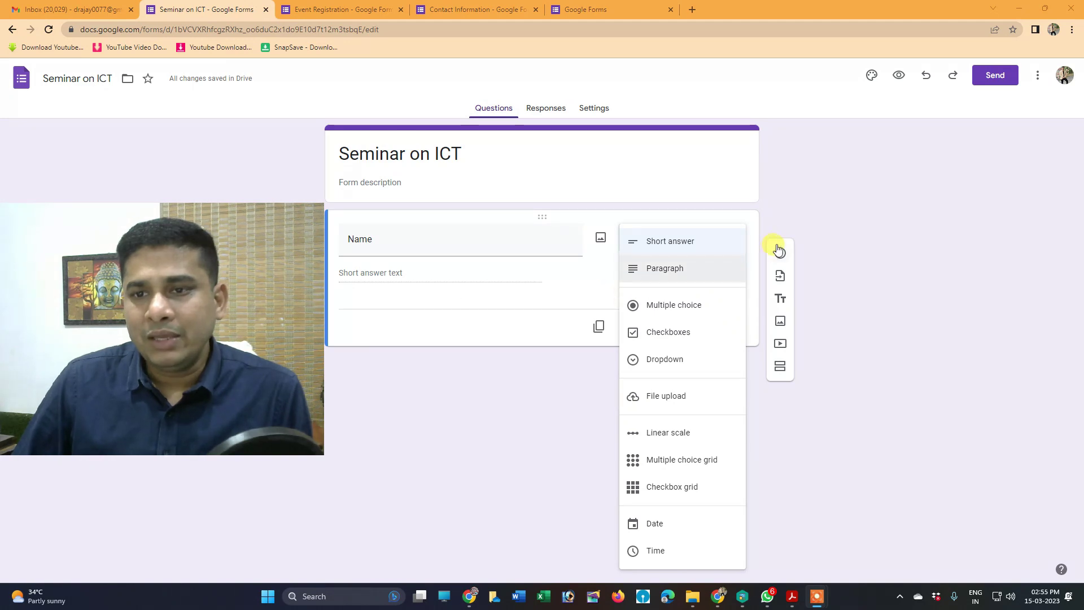
left_click(569, 286)
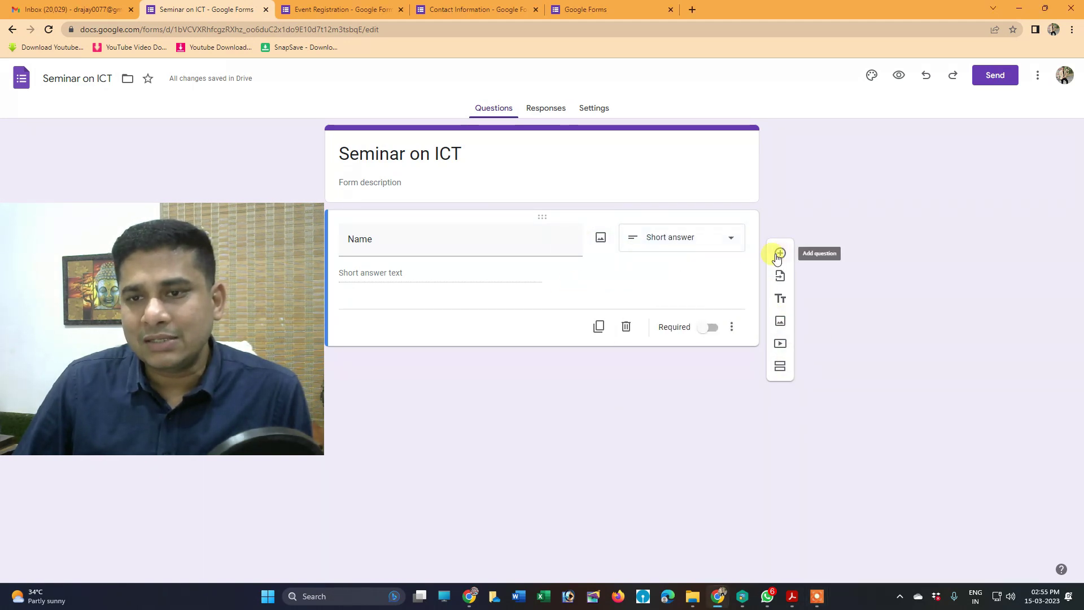
left_click(780, 254)
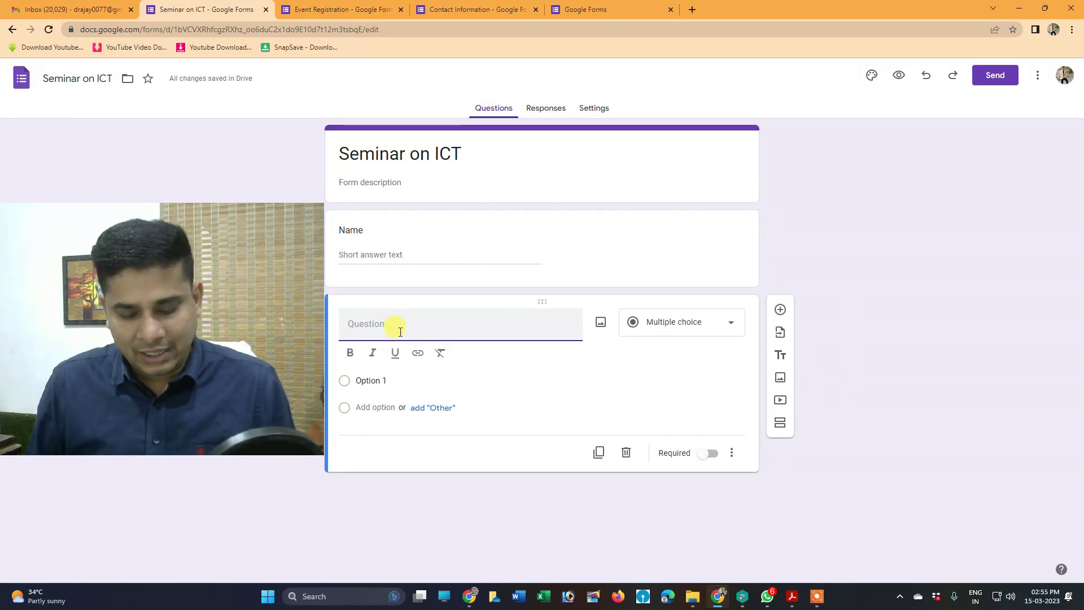
Add questions 'Father name' and 'On What date u want to attend', fixing a typo
type("Father name")
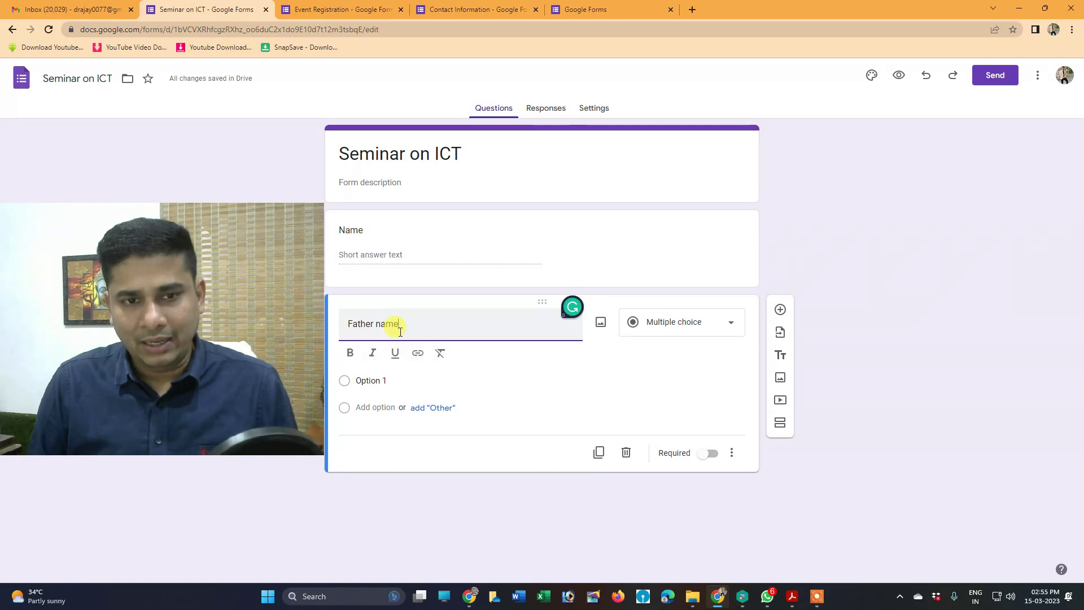
left_click(779, 310)
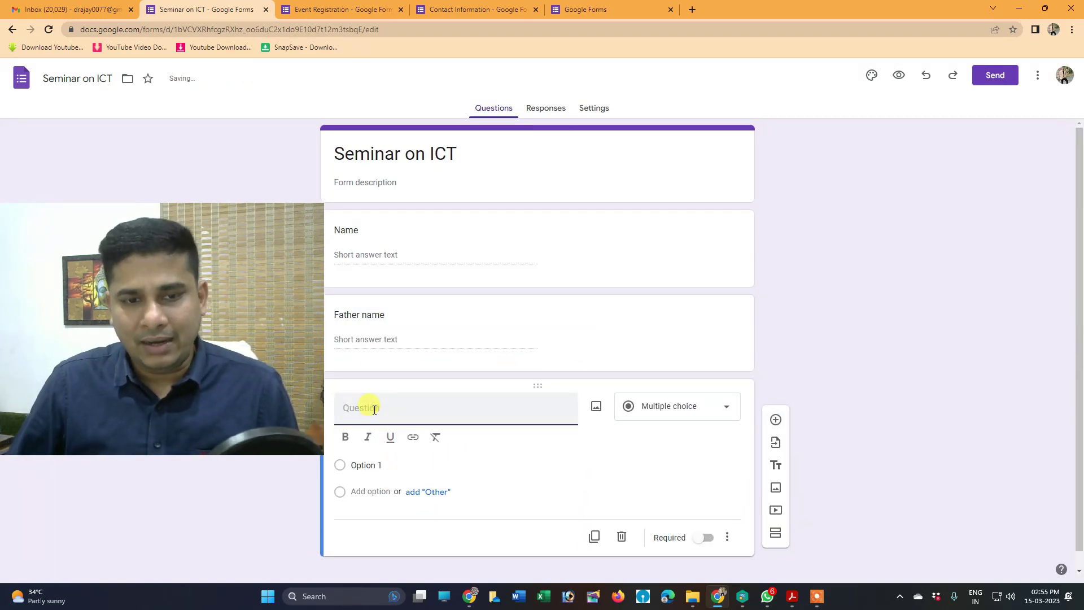
type("On What date")
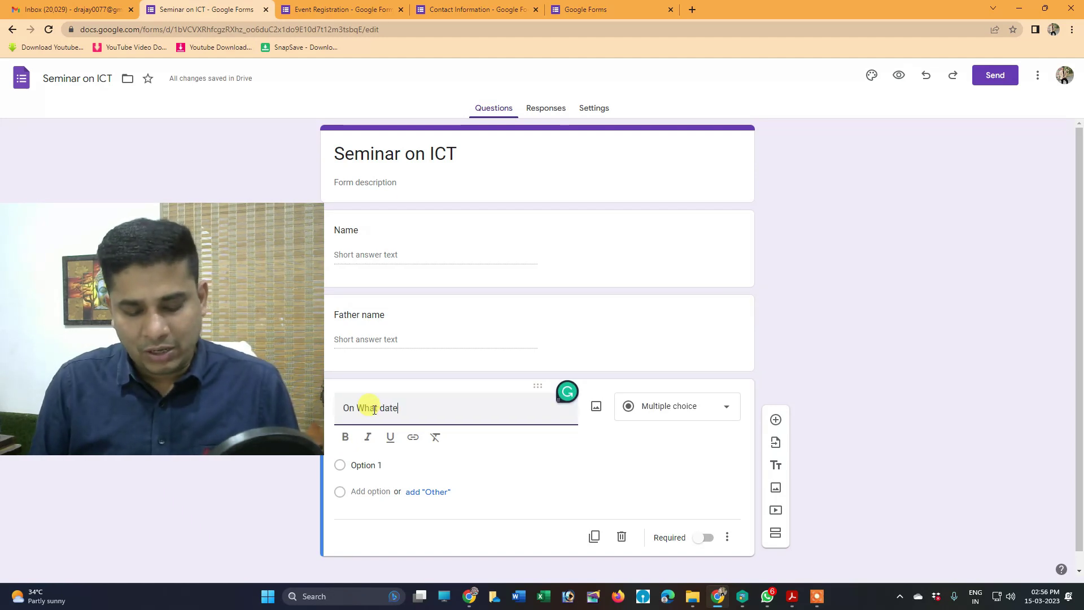
type(" y")
key("BackSpace")
type("u want to attend")
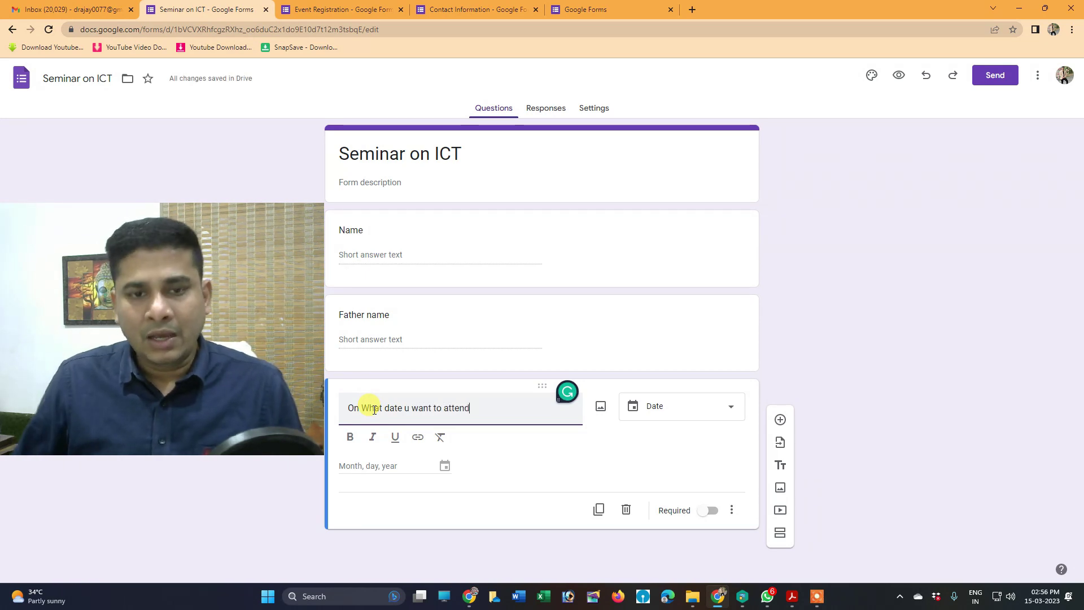
left_click(396, 468)
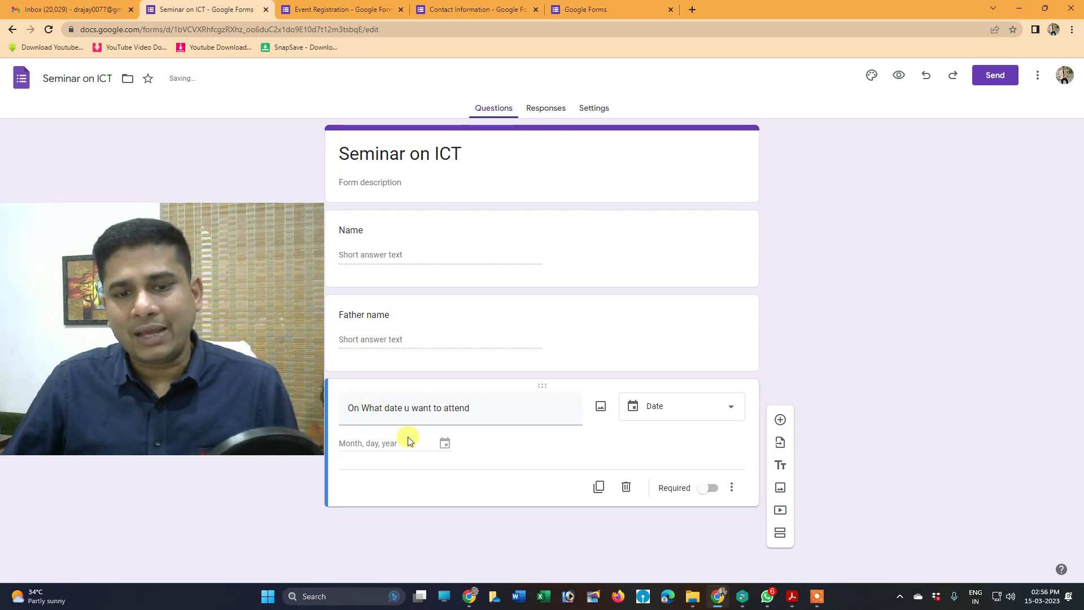
left_click(684, 408)
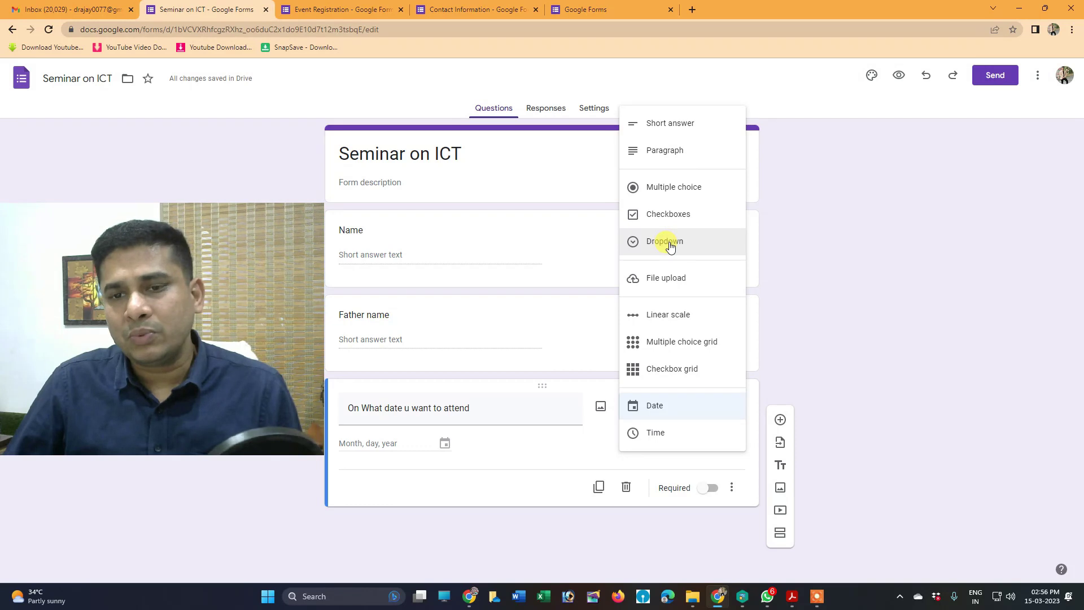
Make the date question multiple choice with options 12 March plus suggested 3, 4 and 5
left_click(661, 189)
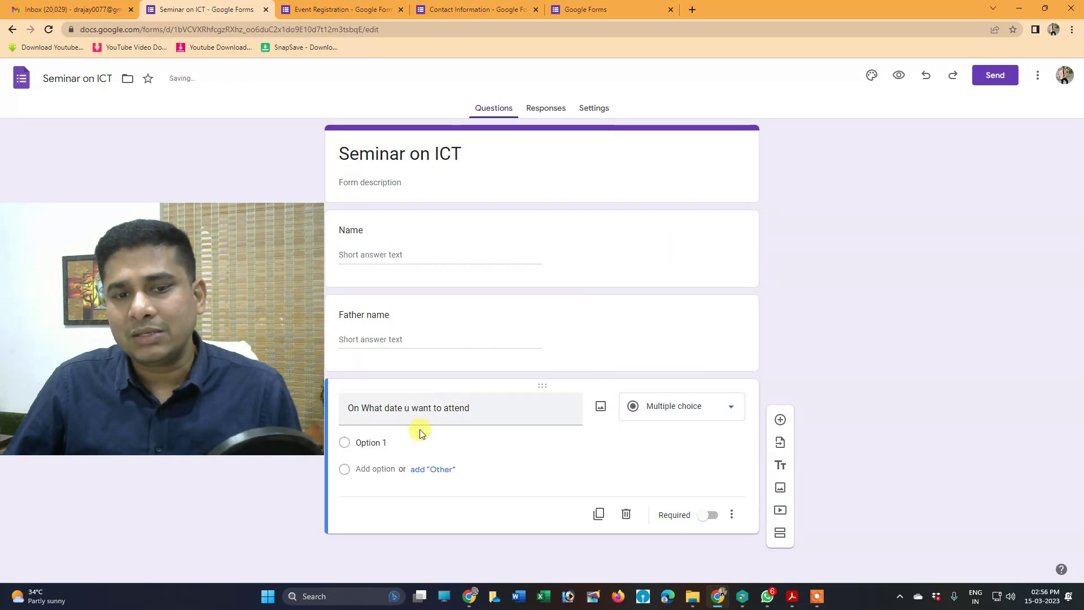
left_click(381, 445)
type("1")
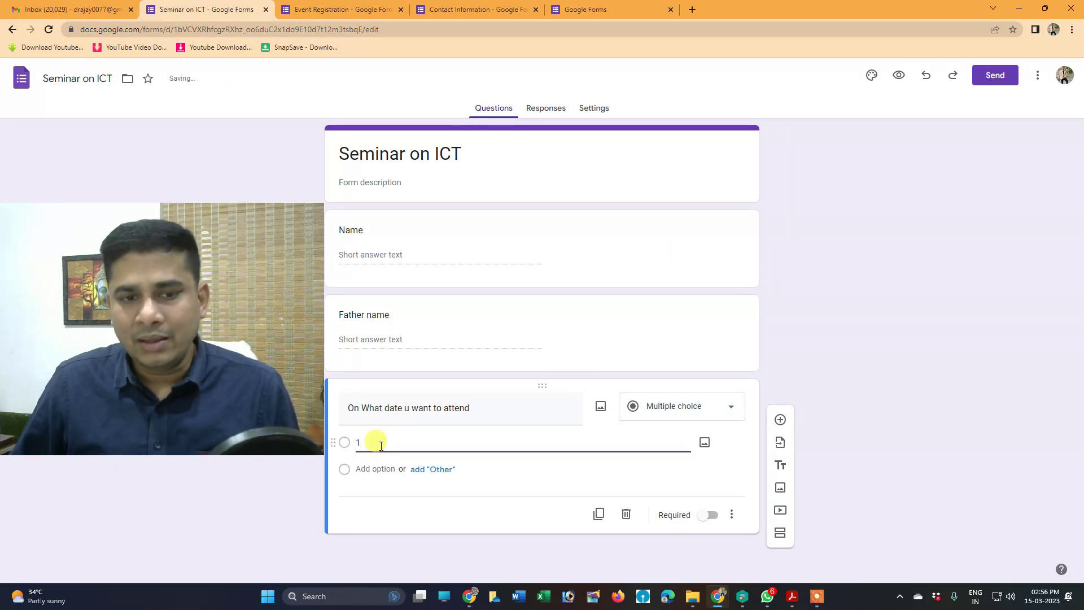
type("2")
left_click(371, 493)
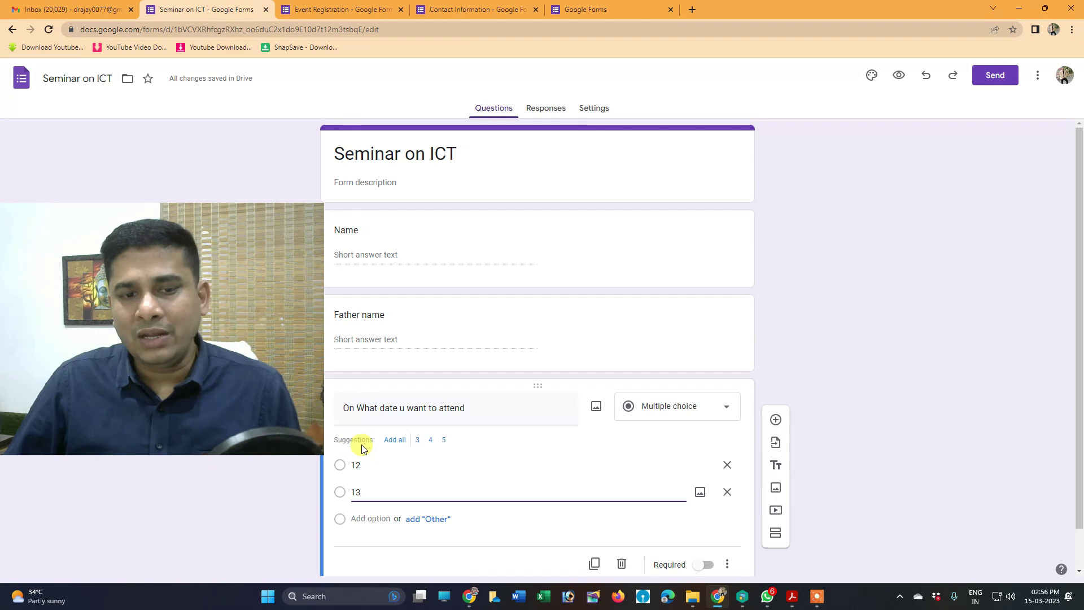
left_click(395, 440)
scroll(364, 462, "down", 1)
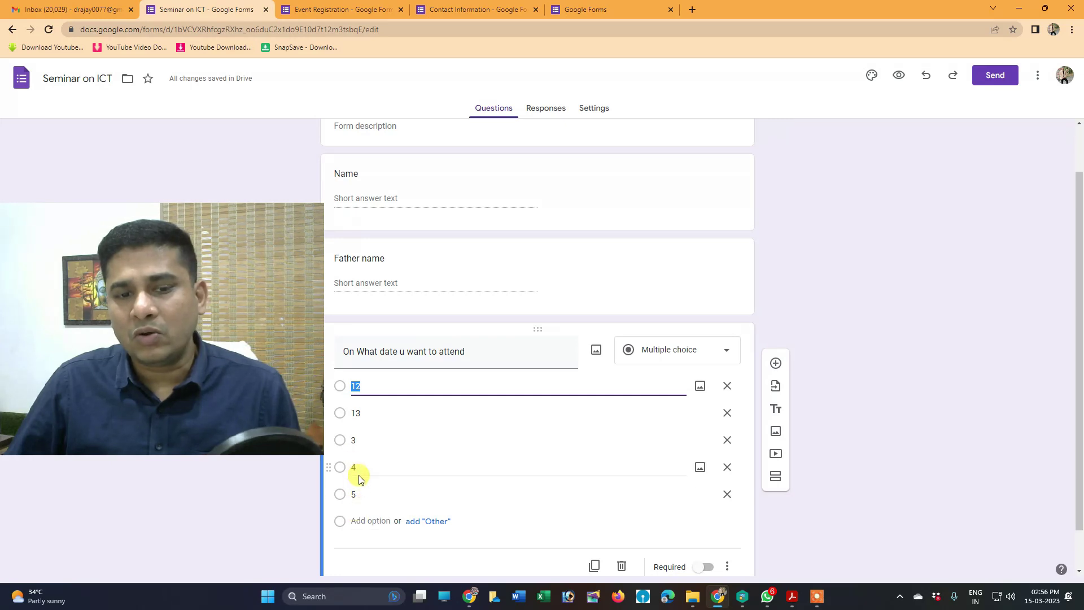
left_click(361, 441)
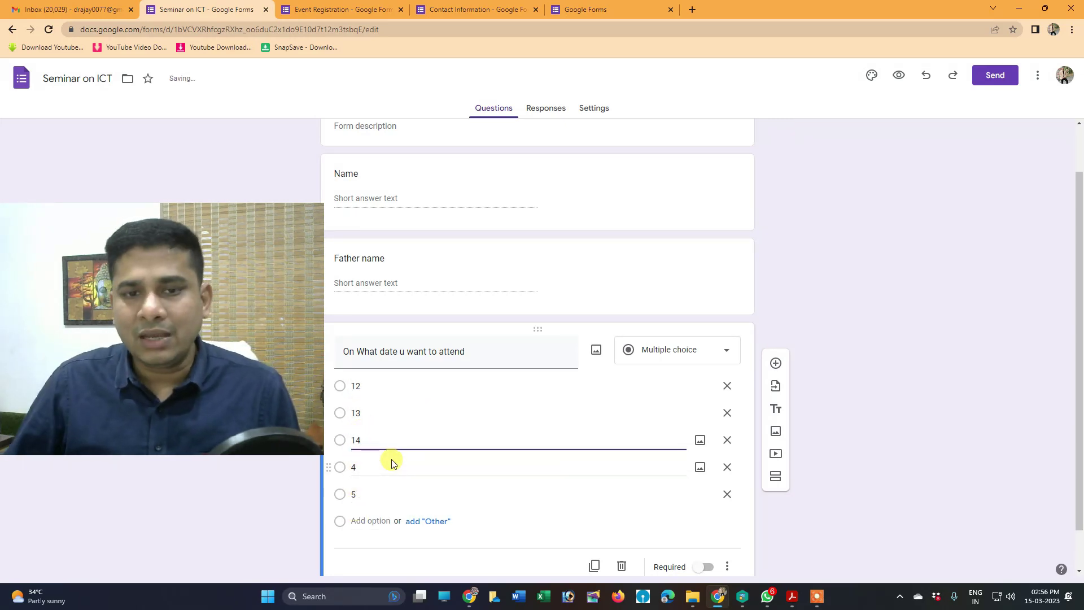
left_click(412, 384)
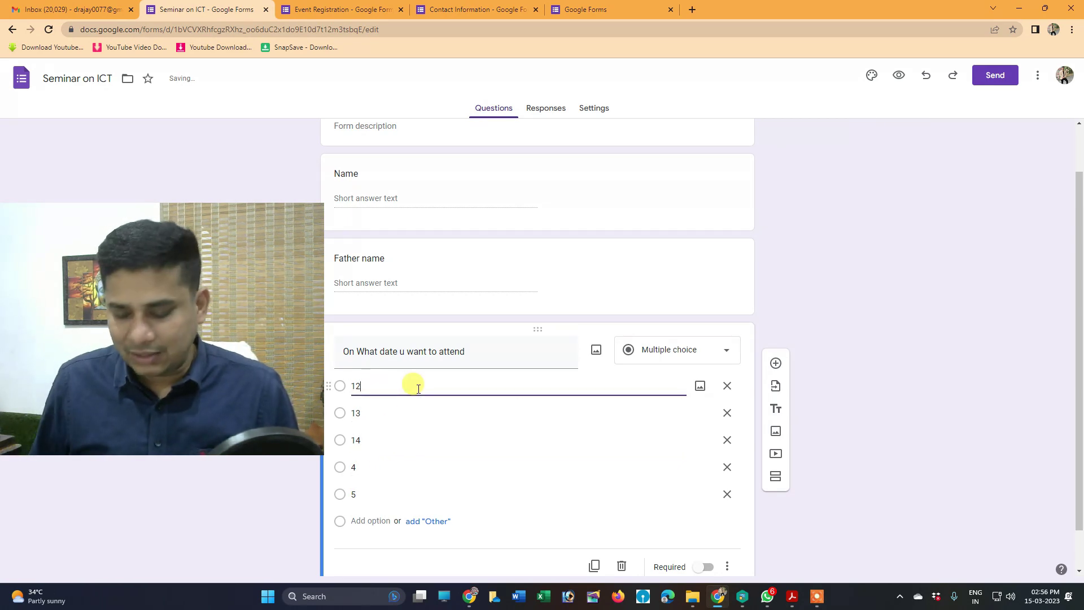
type("March")
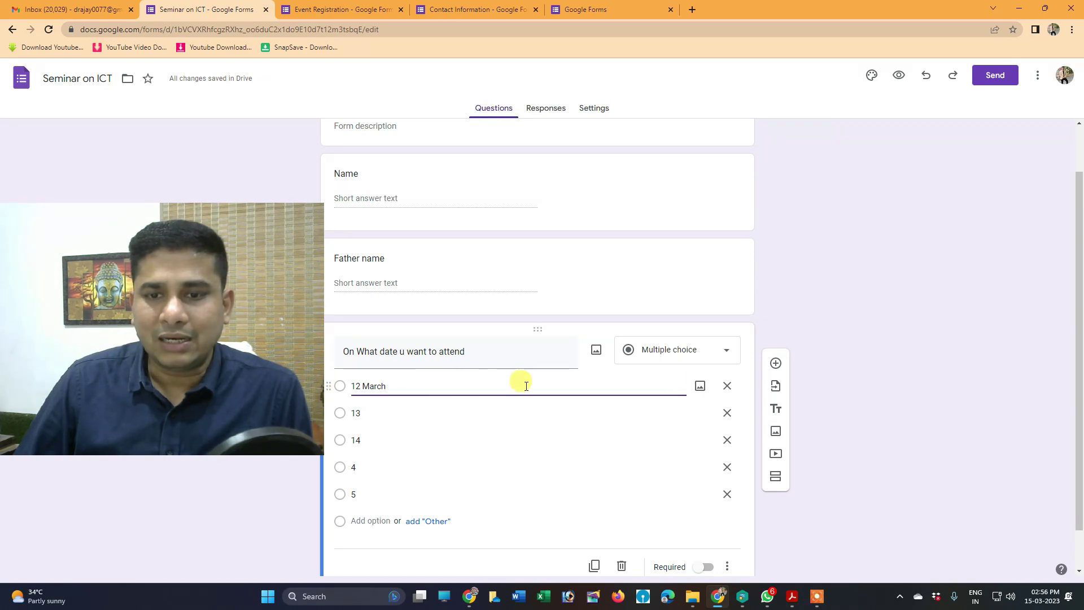
Try Checkboxes and Dropdown types, then convert the question to File upload and accept the Drive notice
left_click(683, 352)
left_click(668, 334)
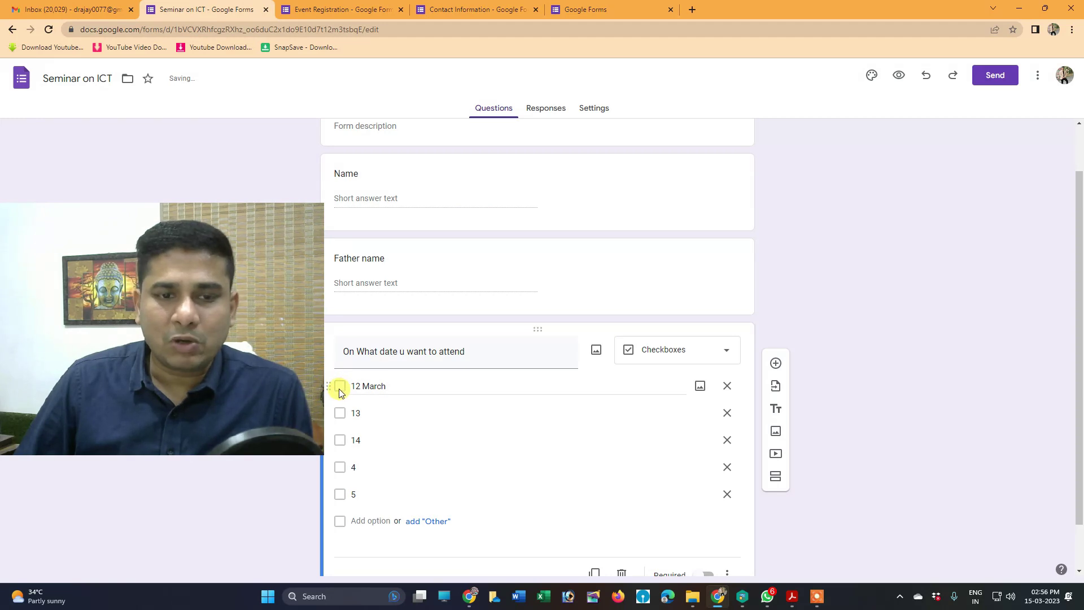
left_click(676, 353)
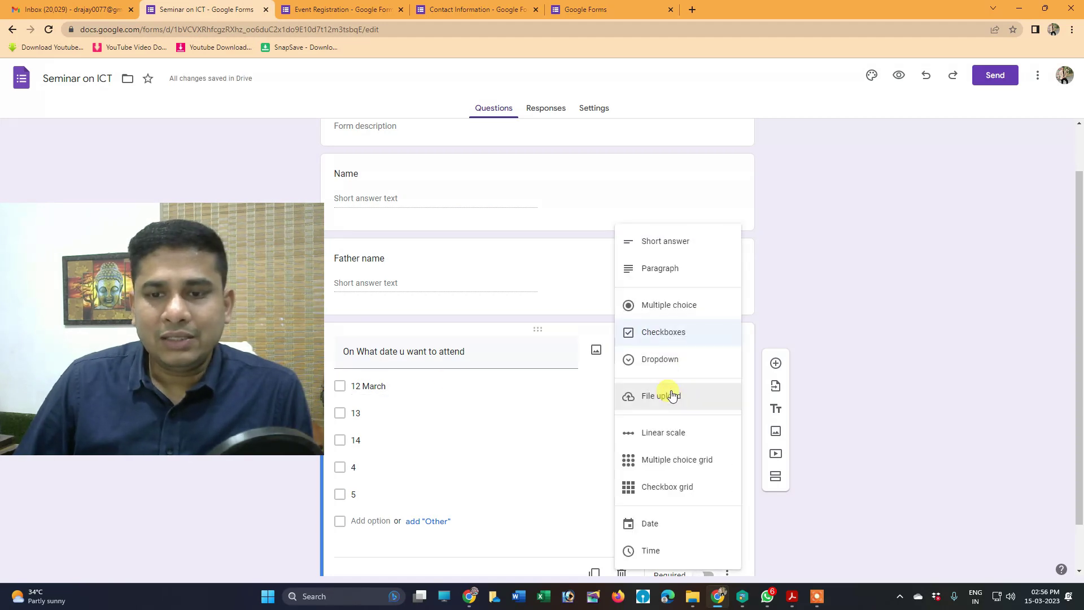
left_click(661, 359)
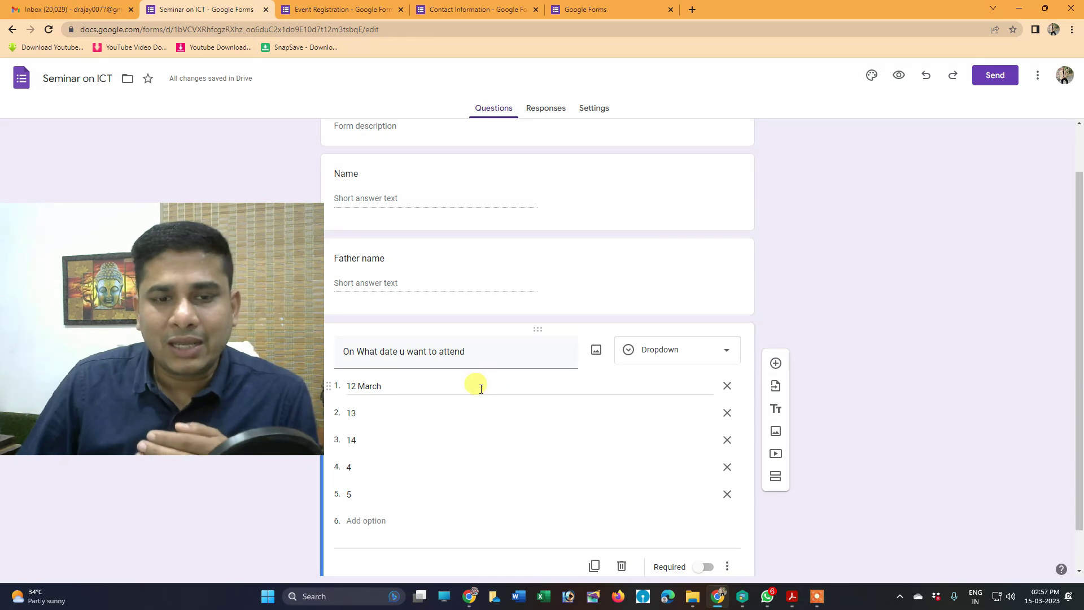
left_click(702, 351)
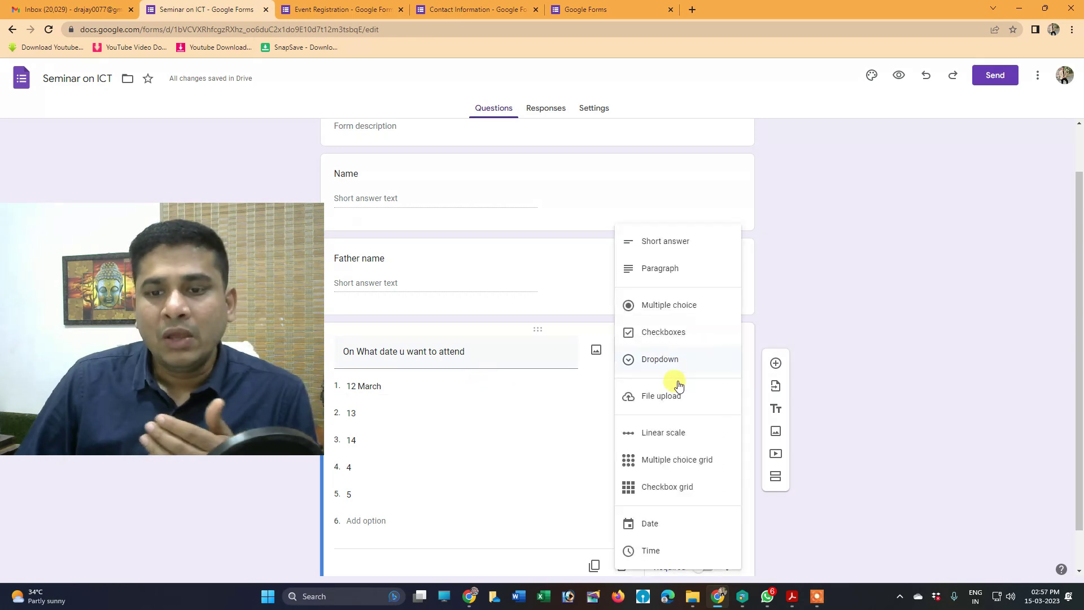
left_click(660, 333)
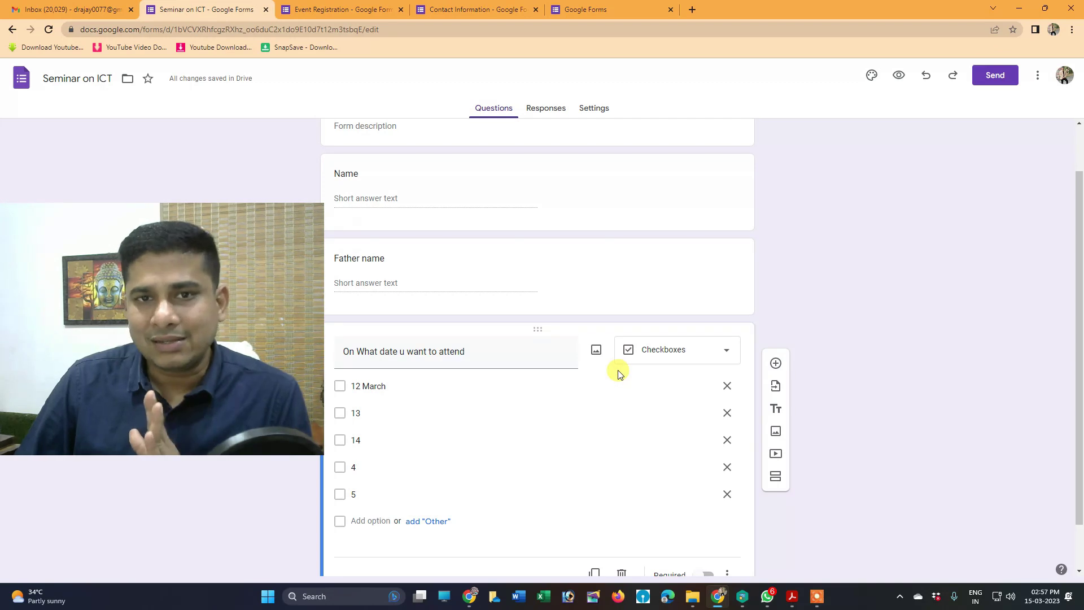
scroll(515, 414, "down", 1)
left_click(680, 304)
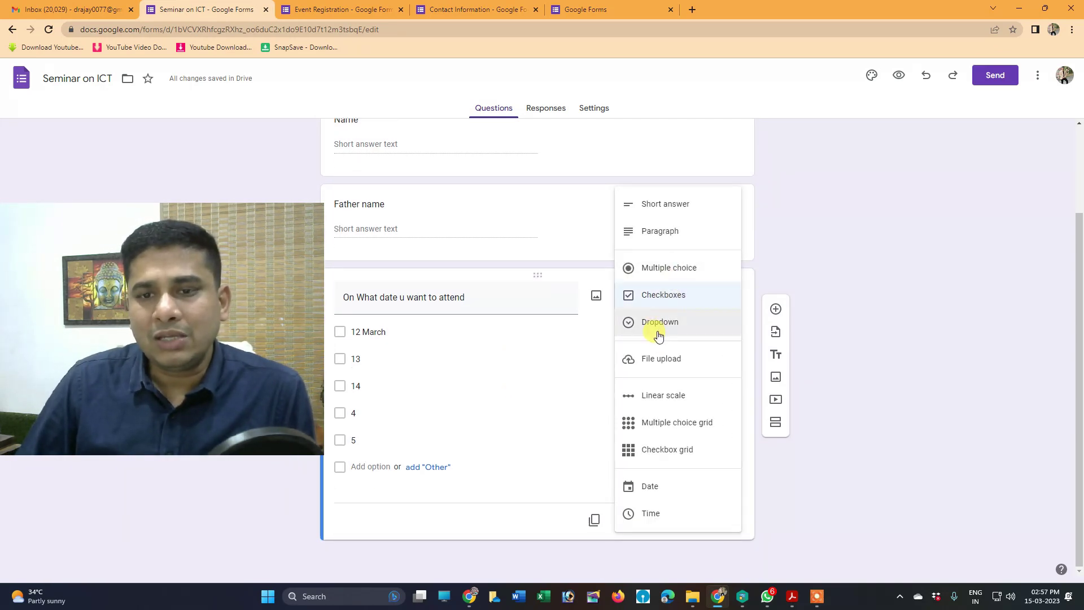
left_click(658, 360)
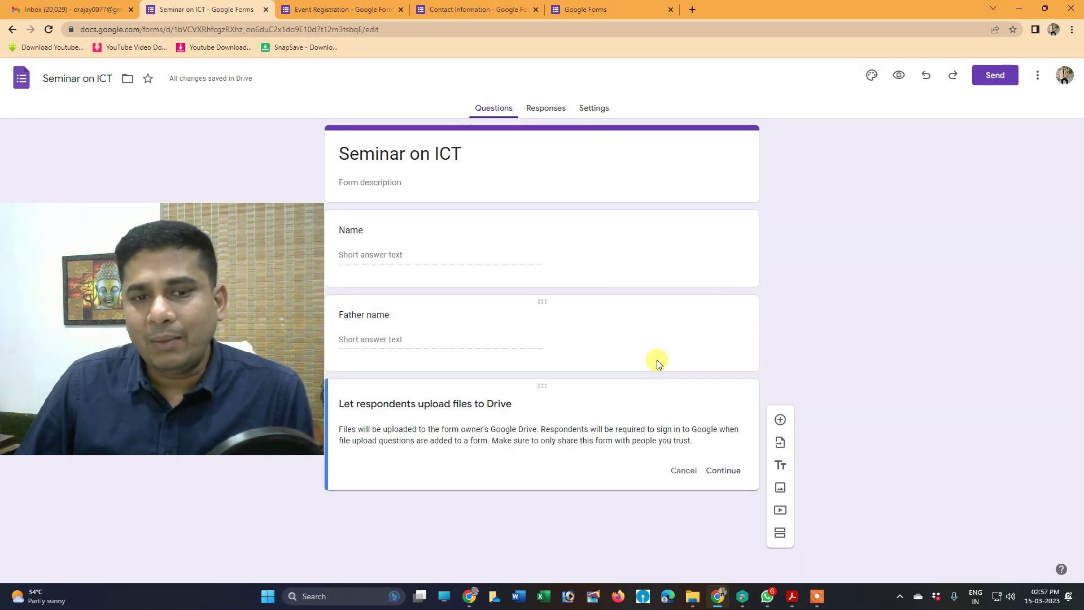
left_click(724, 471)
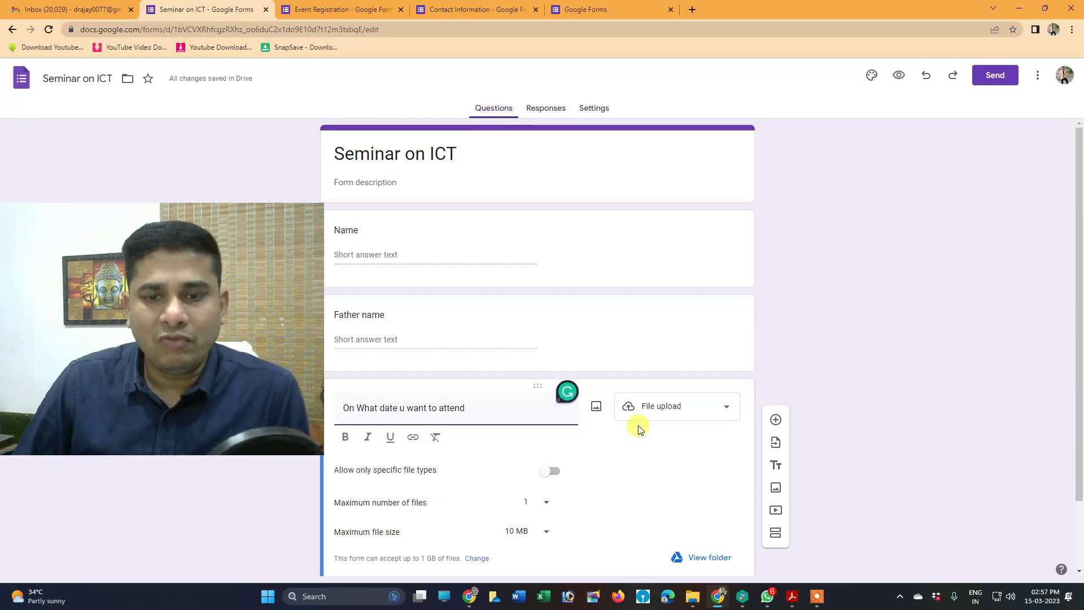
Retitle the upload question 'attach payment screen shot'
scroll(639, 425, "down", 2)
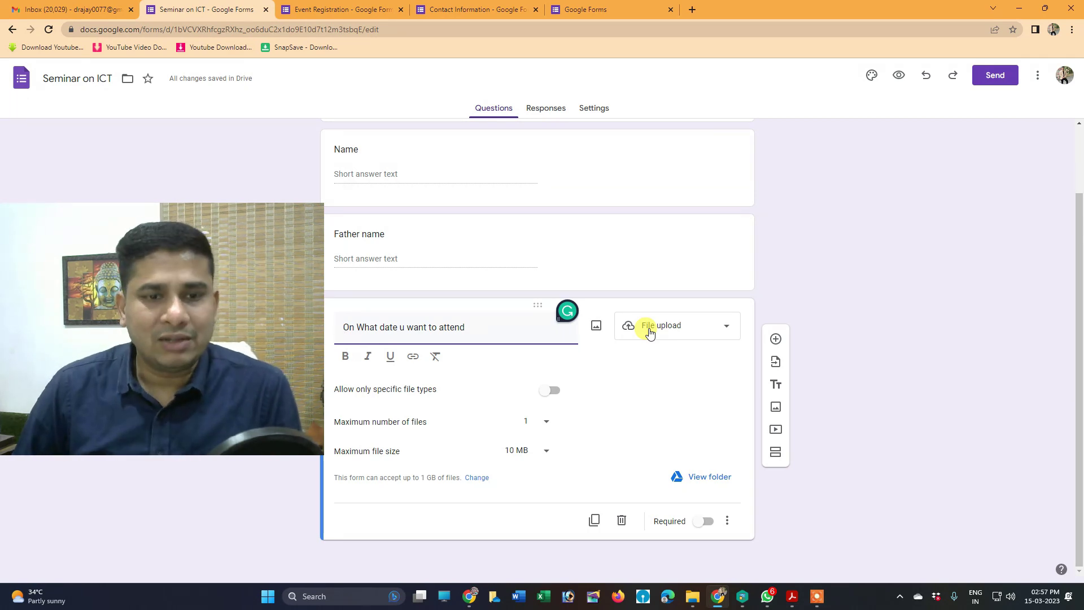
left_click_drag(468, 328, 282, 342)
type("attach ")
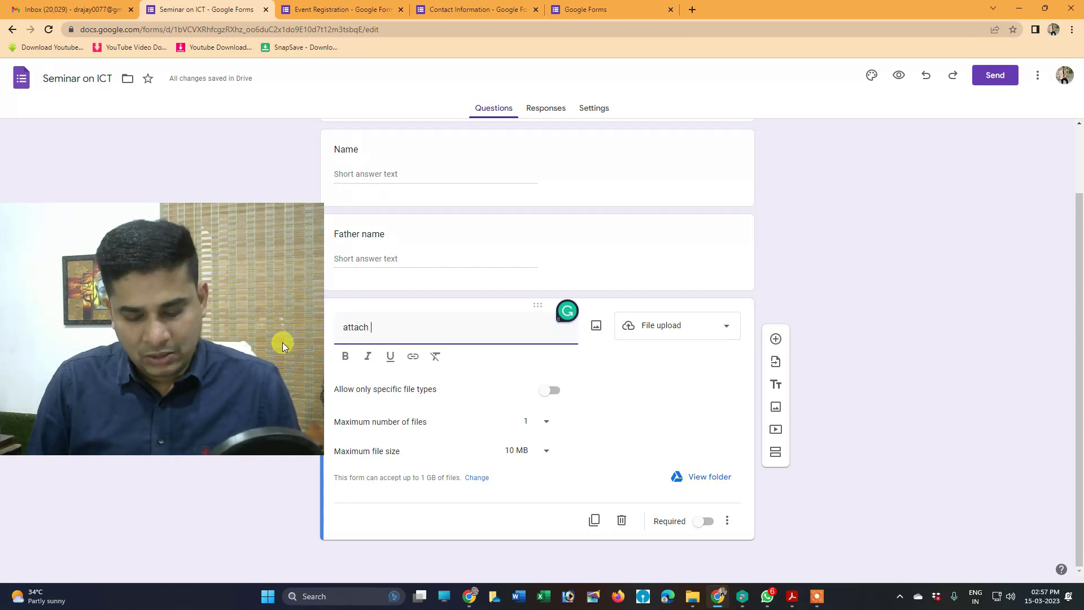
type("payment scr")
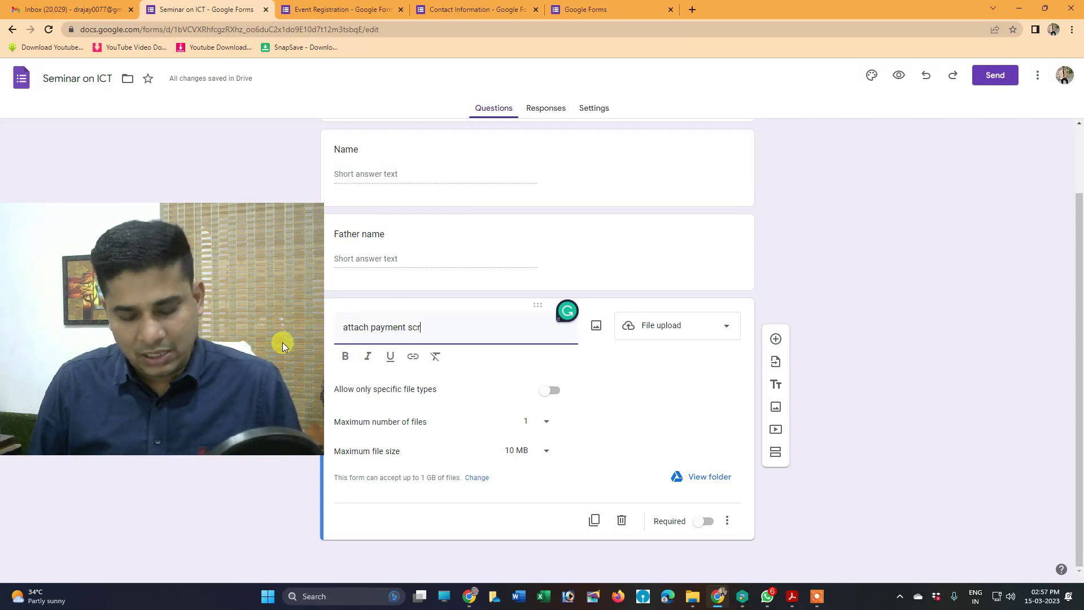
type("een shot")
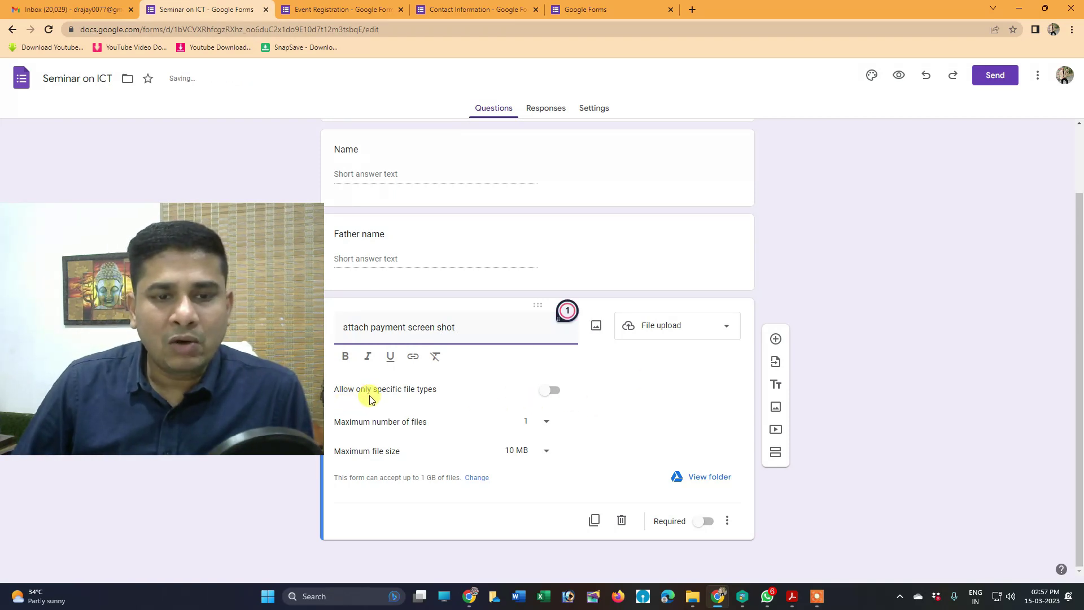
Tick PDF, Image, Audio and Video under specific file types, then switch the restriction off again
left_click(552, 391)
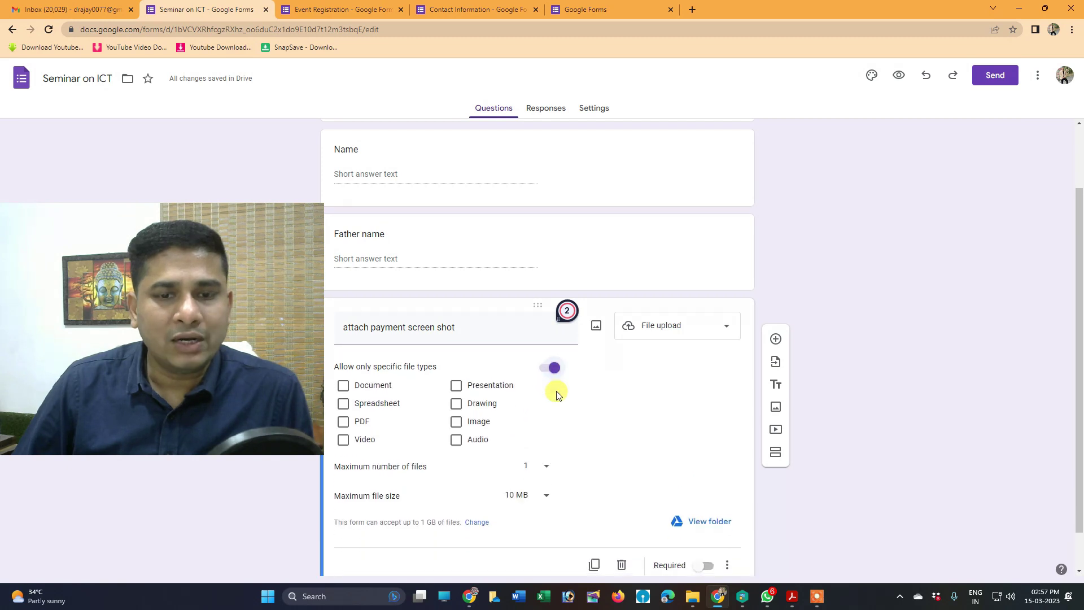
left_click(344, 423)
left_click(456, 422)
left_click(456, 440)
left_click(344, 439)
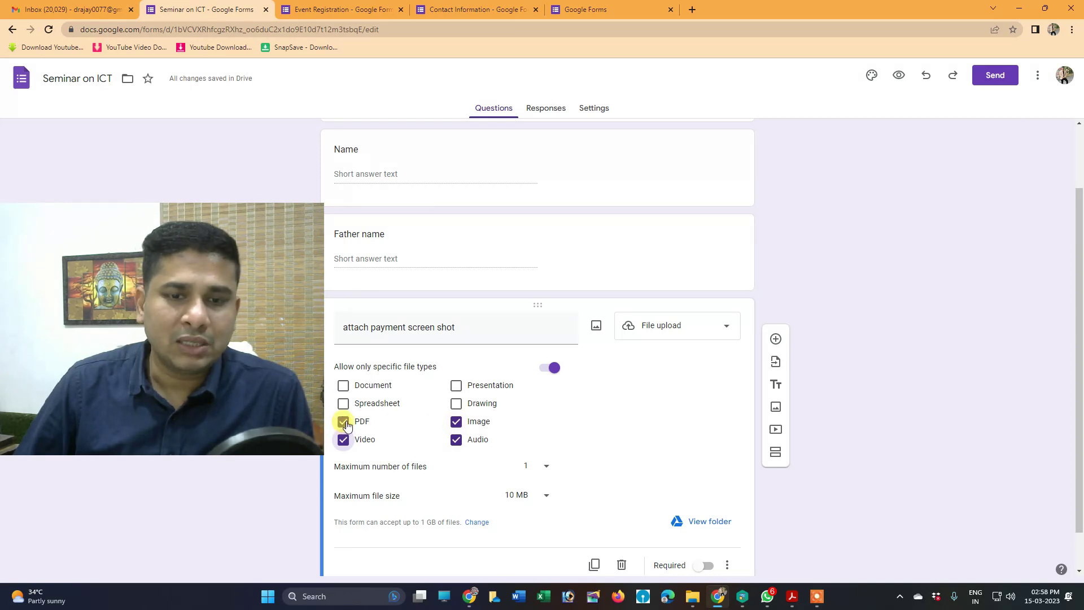
left_click(553, 370)
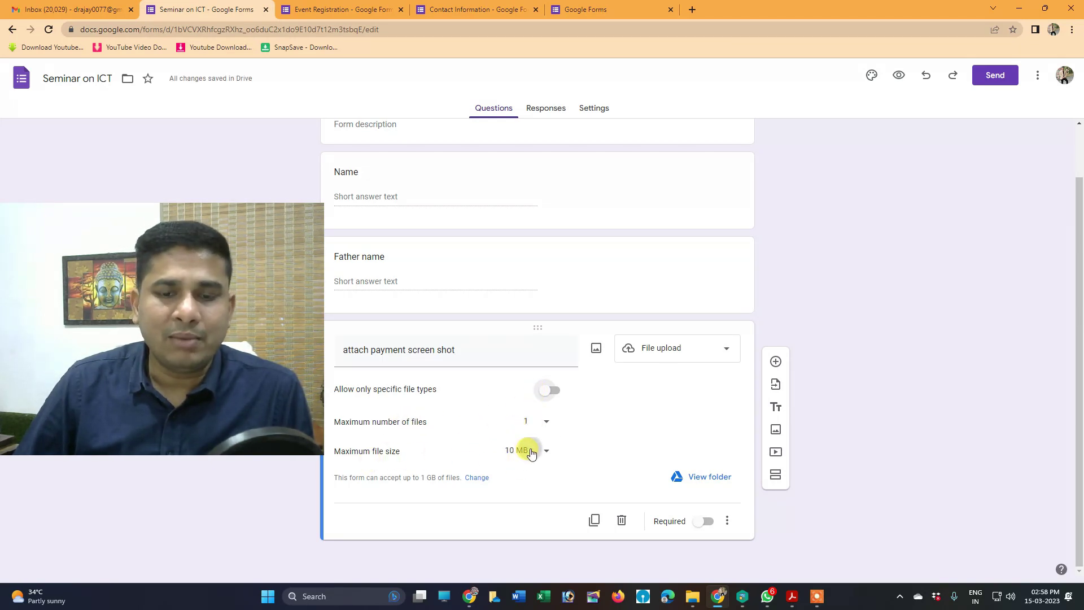
Keep the maximum file size at 10 MB and switch on Required for the upload question
left_click(531, 453)
left_click(518, 422)
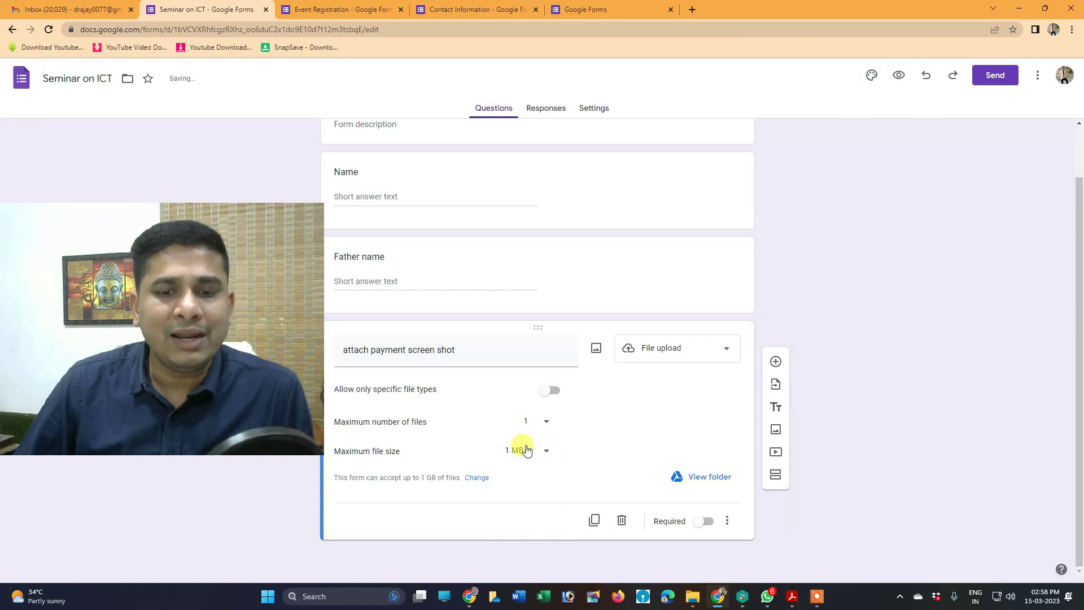
left_click(527, 450)
left_click(515, 470)
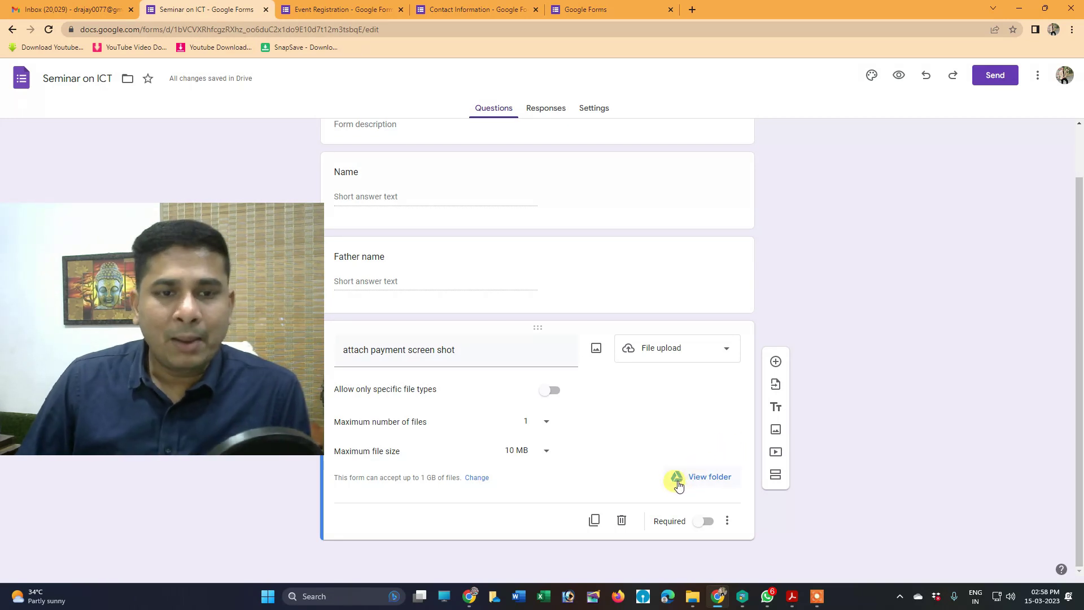
left_click(707, 522)
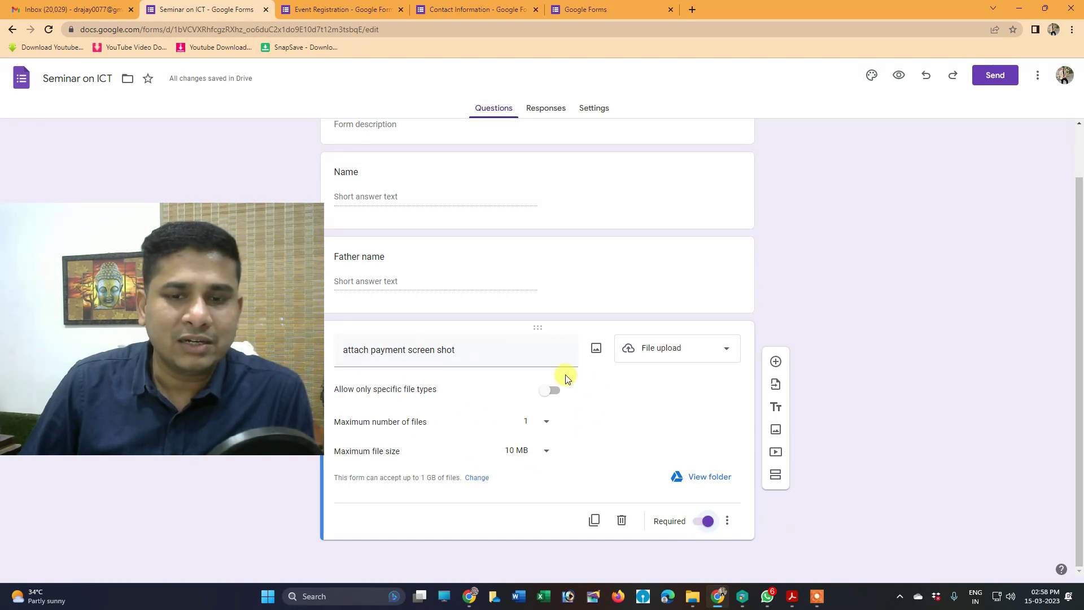
left_click(540, 242)
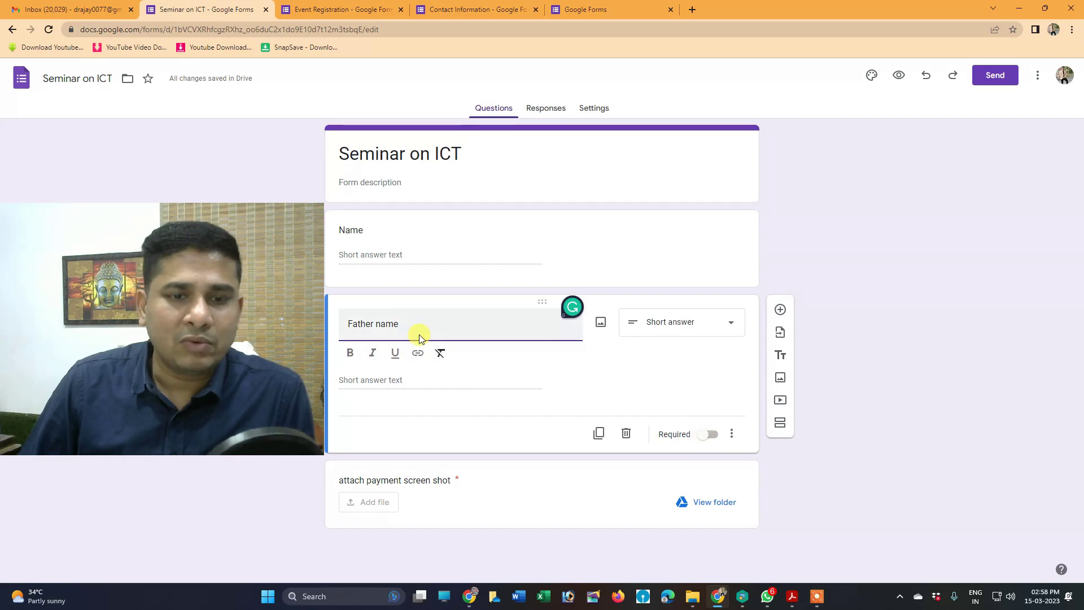
Turn on Required for the Name question and insert an Untitled Title block beneath it
left_click(423, 221)
left_click(711, 356)
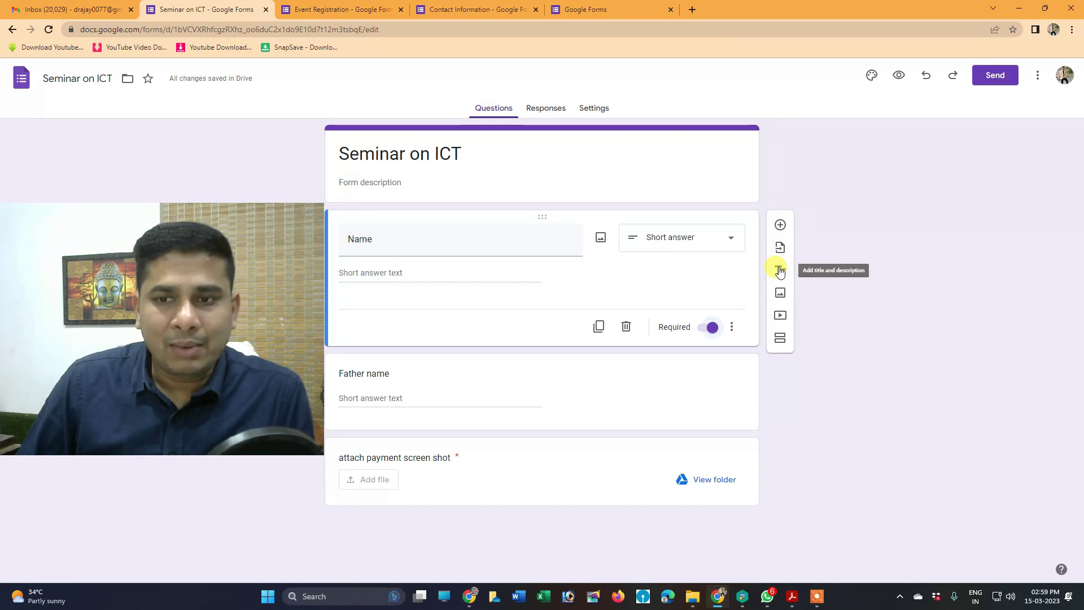
left_click(780, 270)
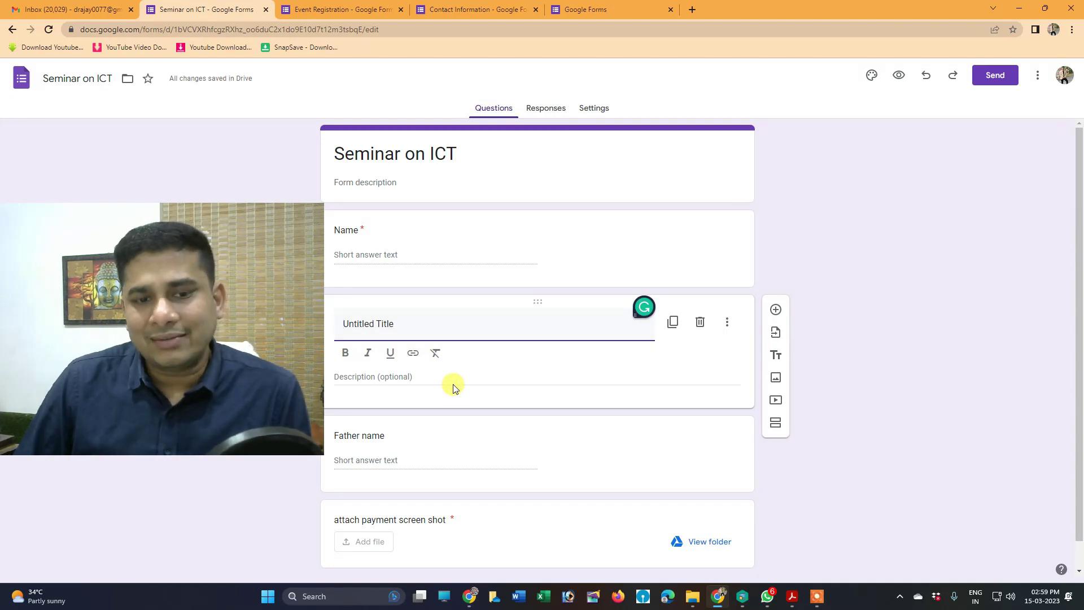
left_click(776, 378)
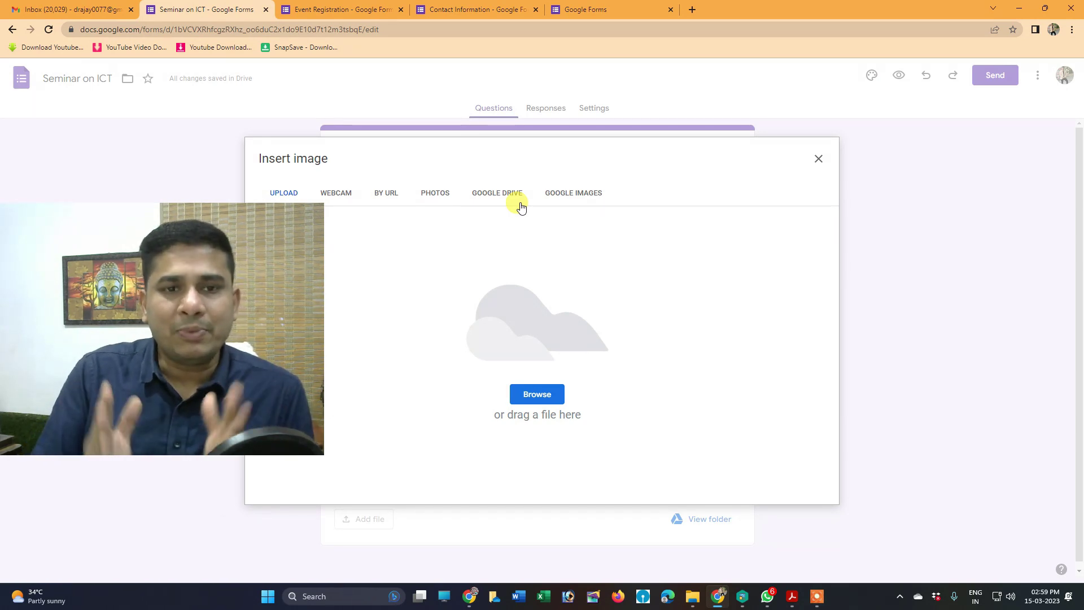
left_click(818, 159)
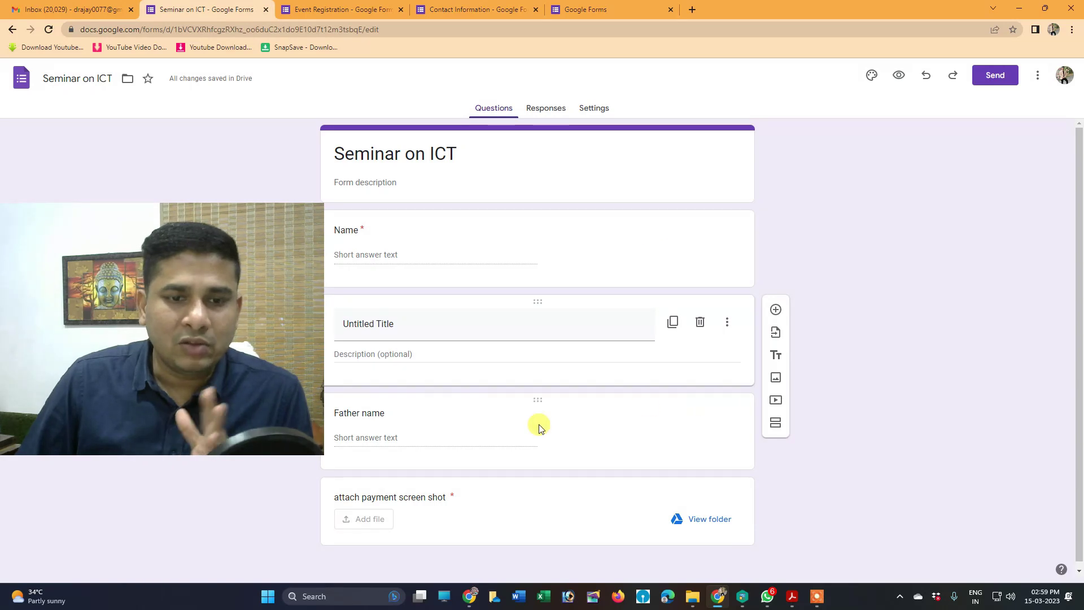
Add two section breaks and move the payment screenshot question up below Name
left_click(777, 424)
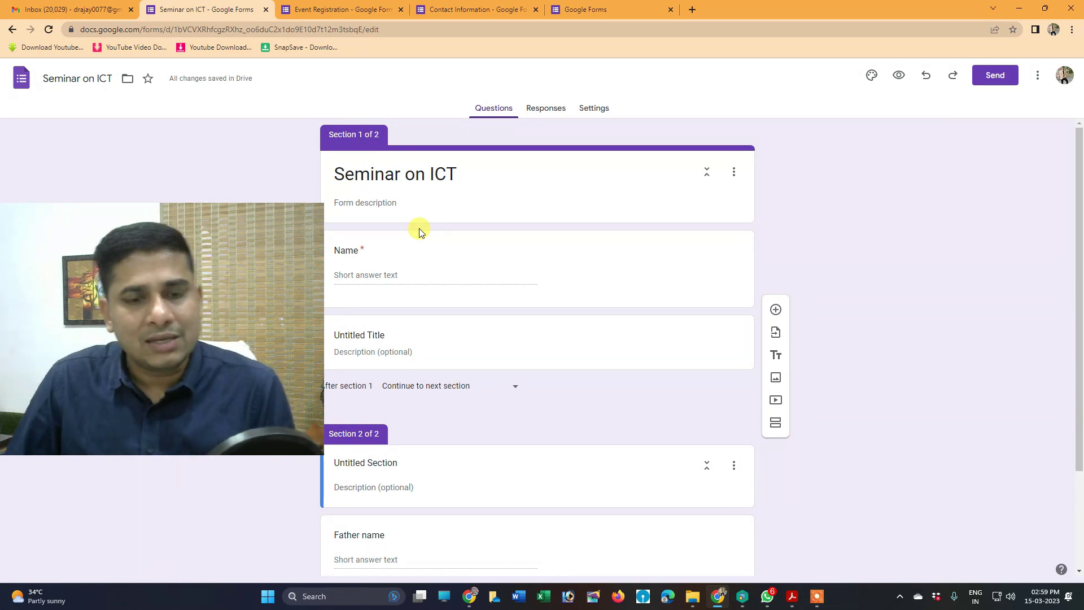
scroll(507, 407, "down", 2)
scroll(507, 408, "down", 1)
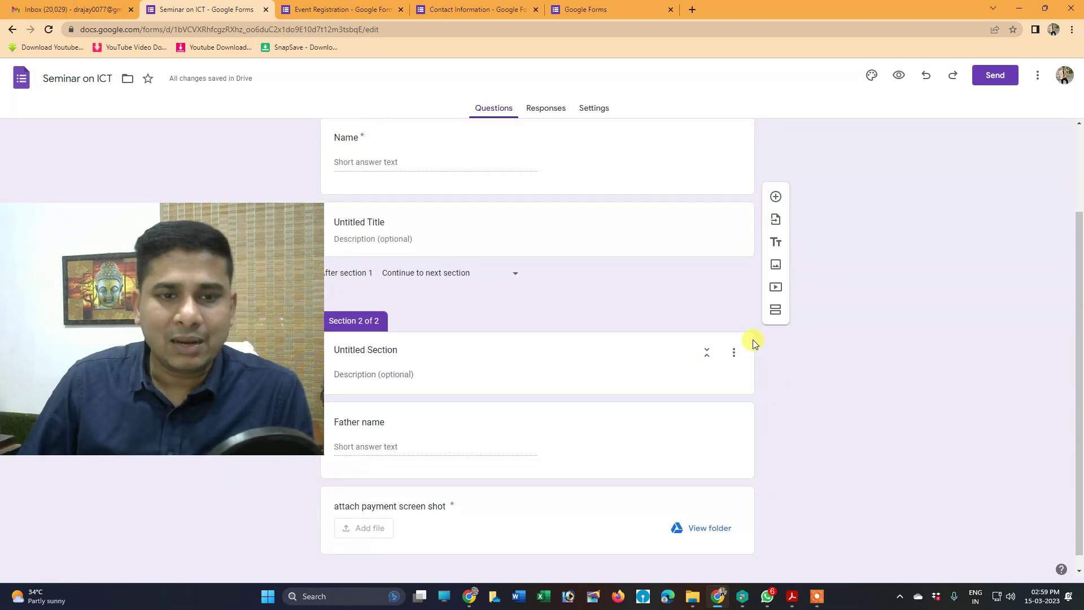
left_click(776, 310)
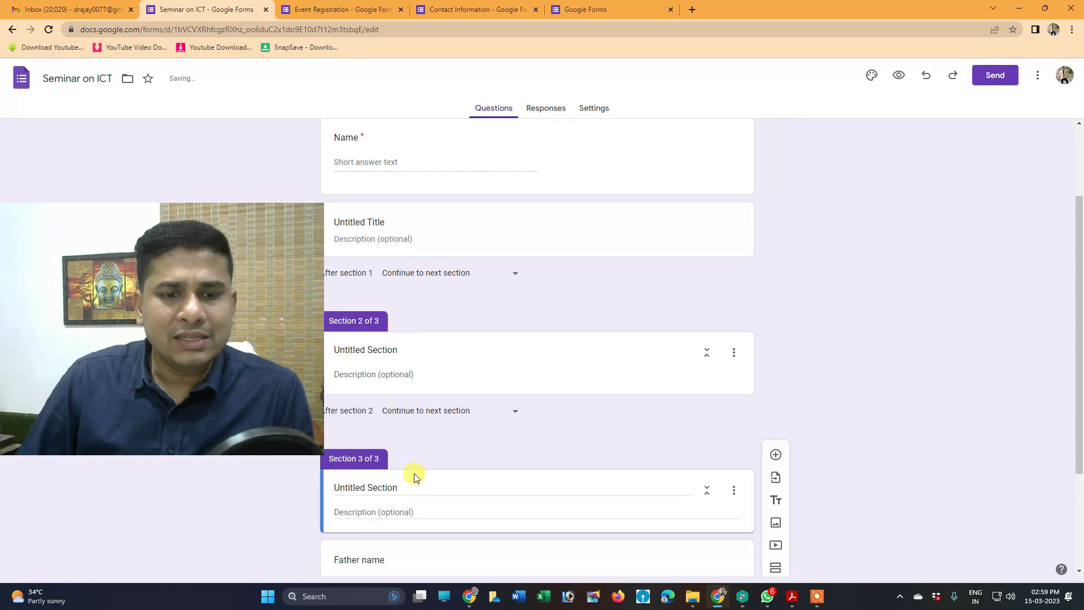
scroll(426, 421, "down", 3)
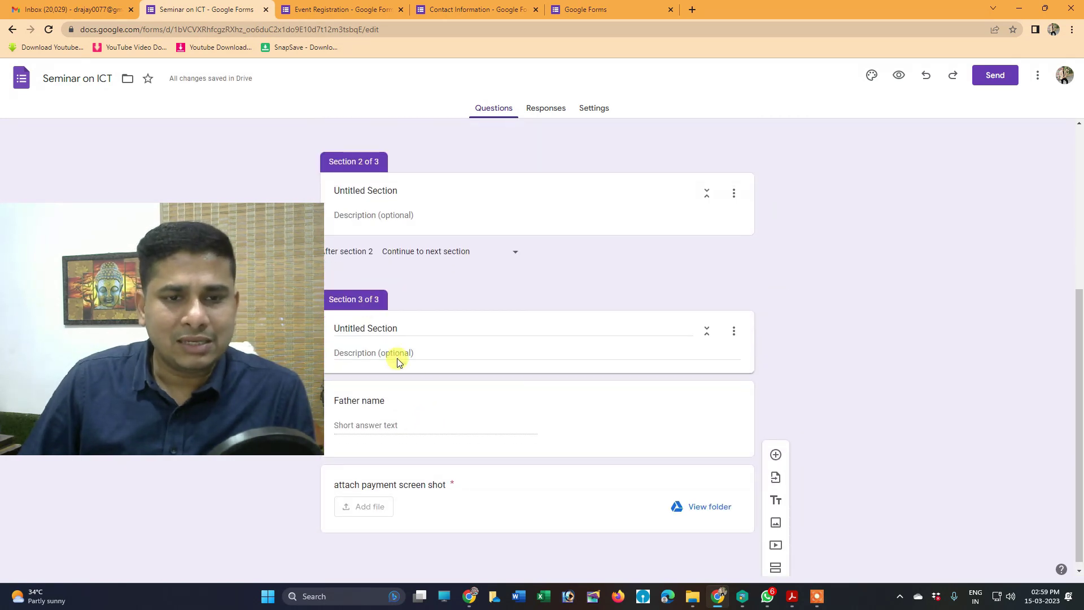
left_click_drag(538, 472, 528, 271)
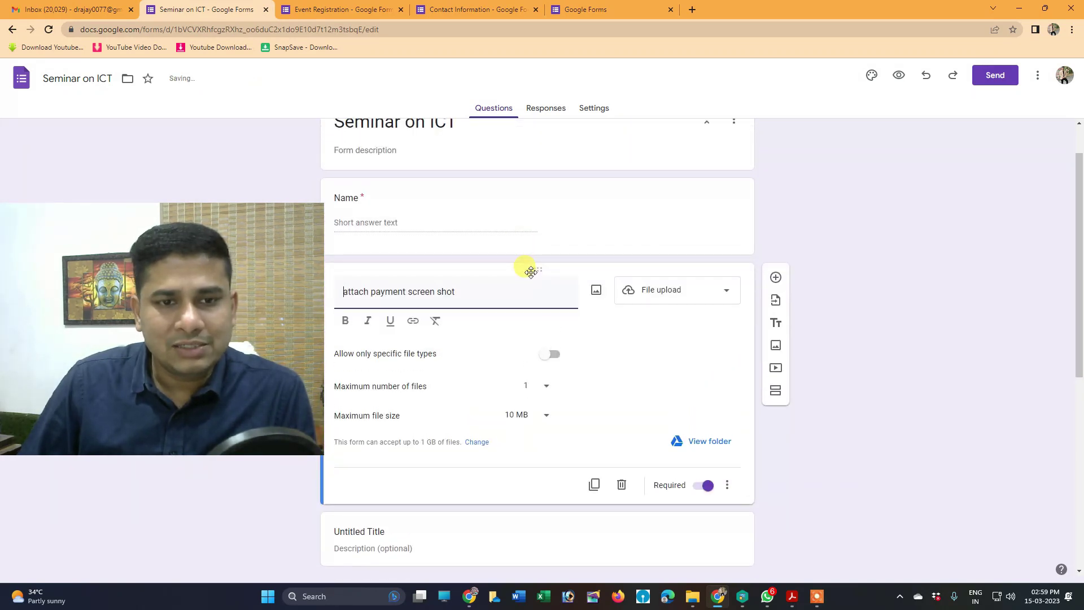
Retitle the third section from 'Untitled Section' to 'mobile number'
scroll(391, 389, "down", 4)
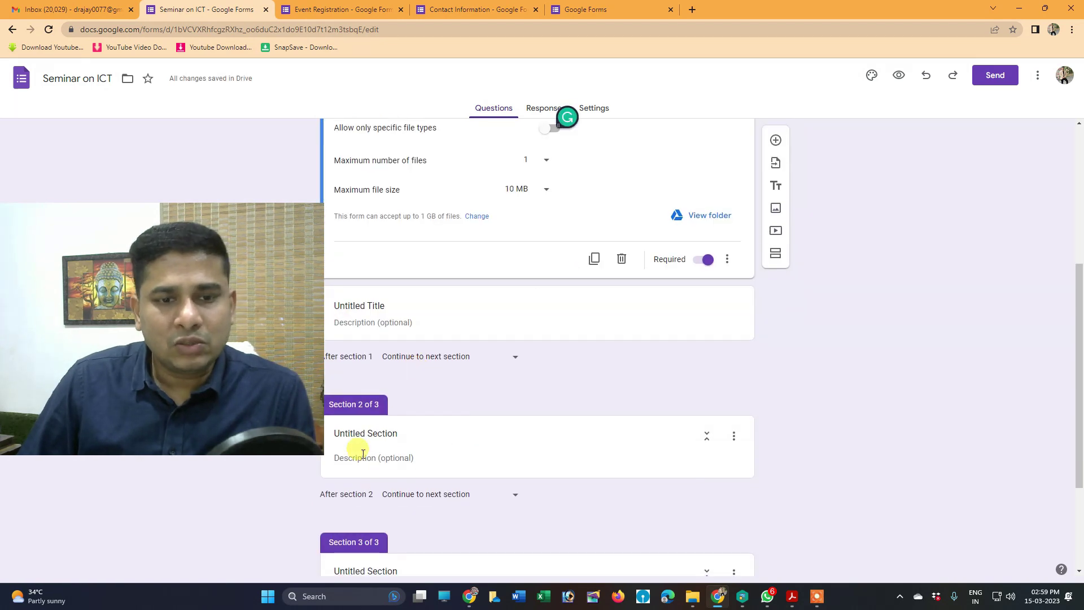
left_click(356, 441)
left_click(363, 444)
key("shift+End")
key("BackSpace")
key("BackSpace")
key("BackSpace")
key("BackSpace")
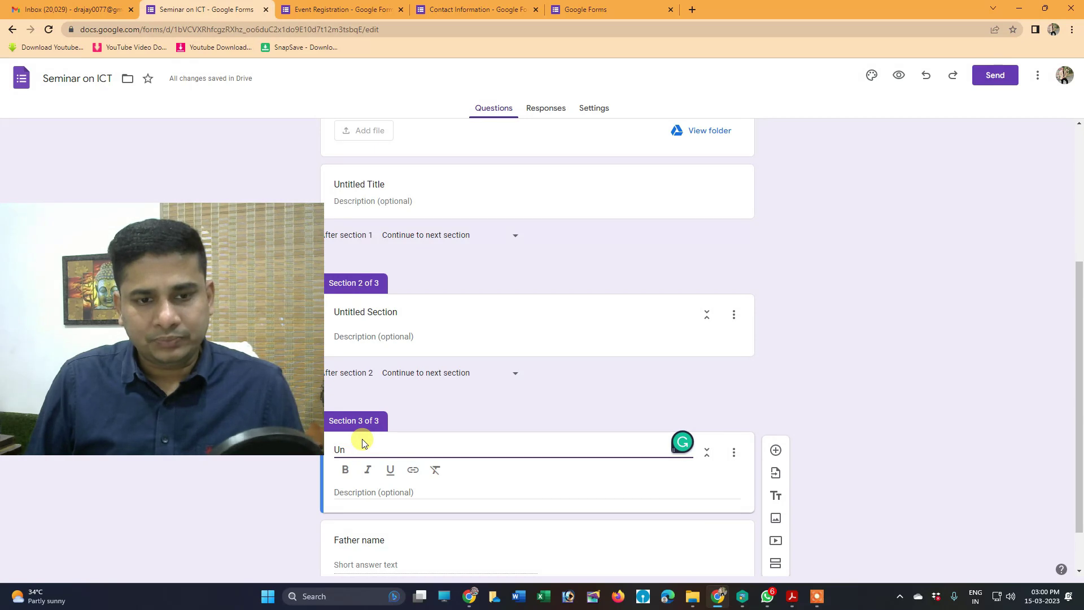
type("mobile number")
Drag the Father name question up below Name
scroll(366, 440, "down", 1)
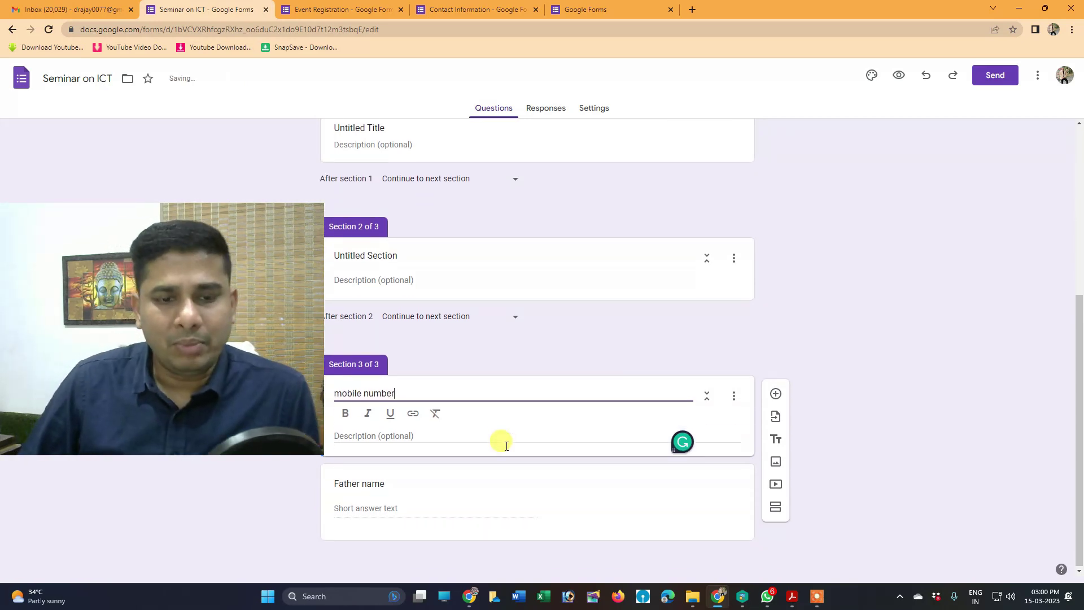
left_click(414, 483)
left_click_drag(531, 468, 533, 250)
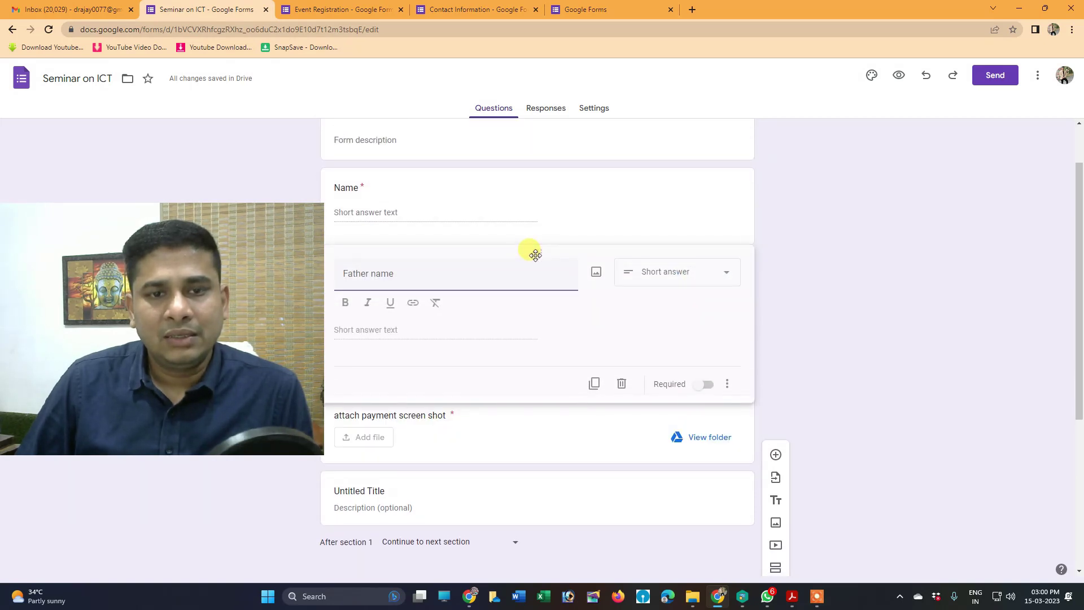
scroll(412, 465, "down", 5)
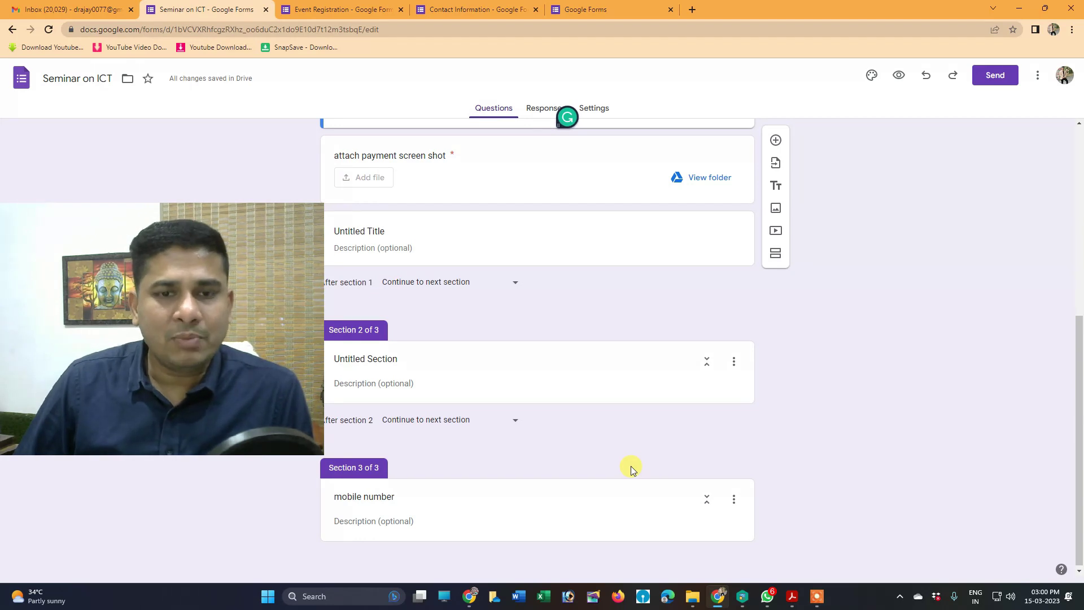
scroll(443, 242, "up", 1)
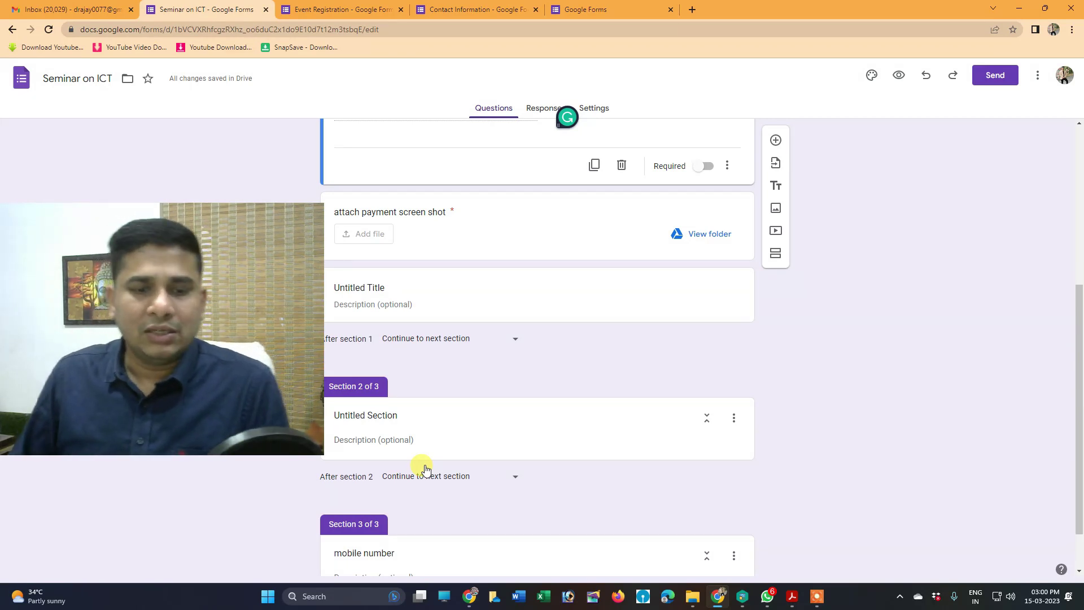
scroll(508, 435, "down", 1)
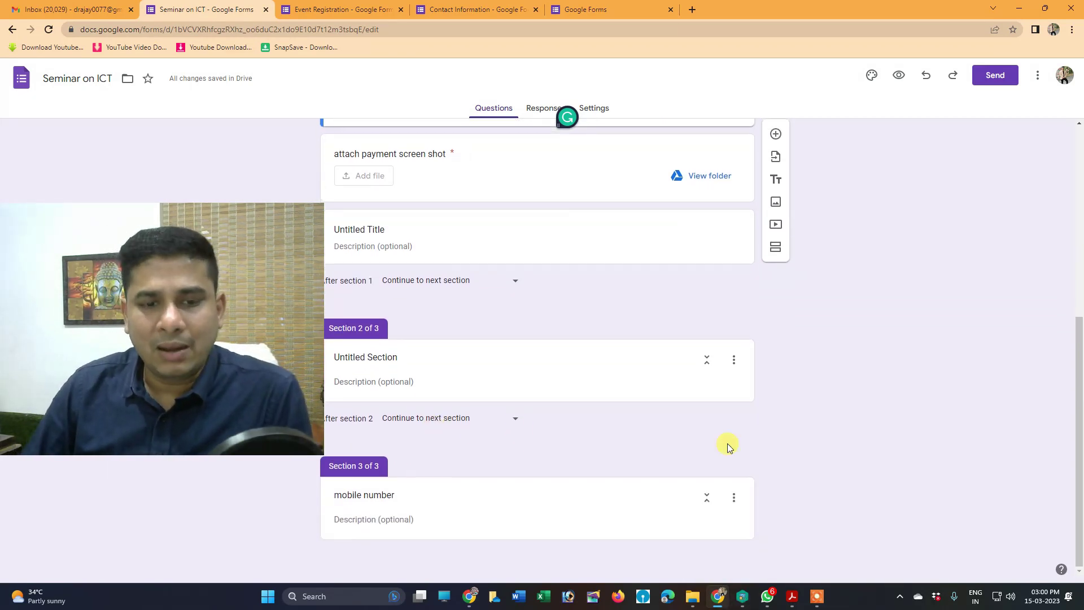
Delete the third section and merge the second section with the one above
left_click(735, 501)
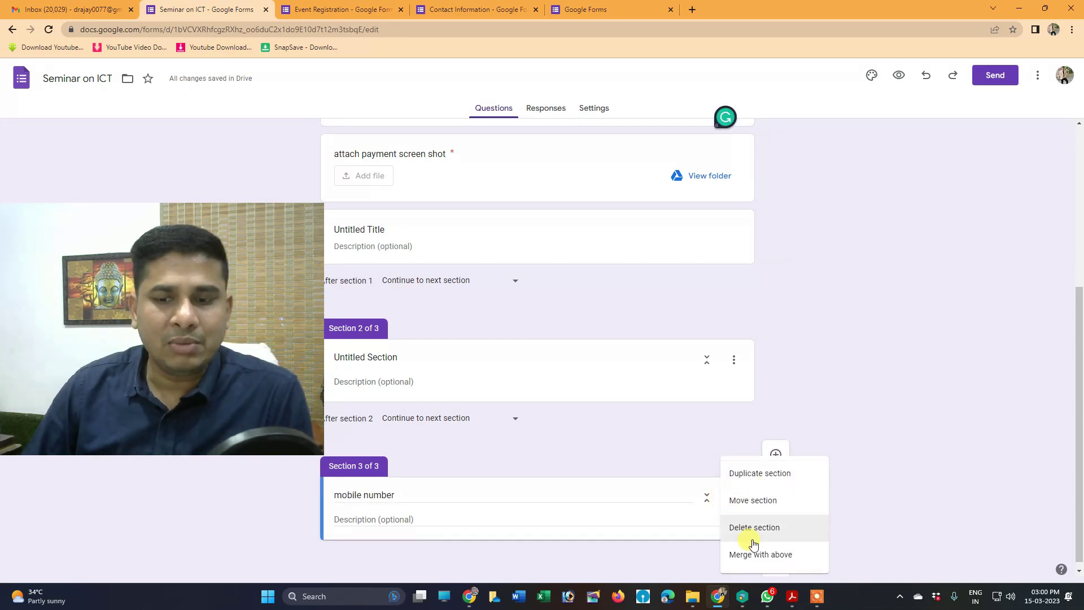
left_click(753, 529)
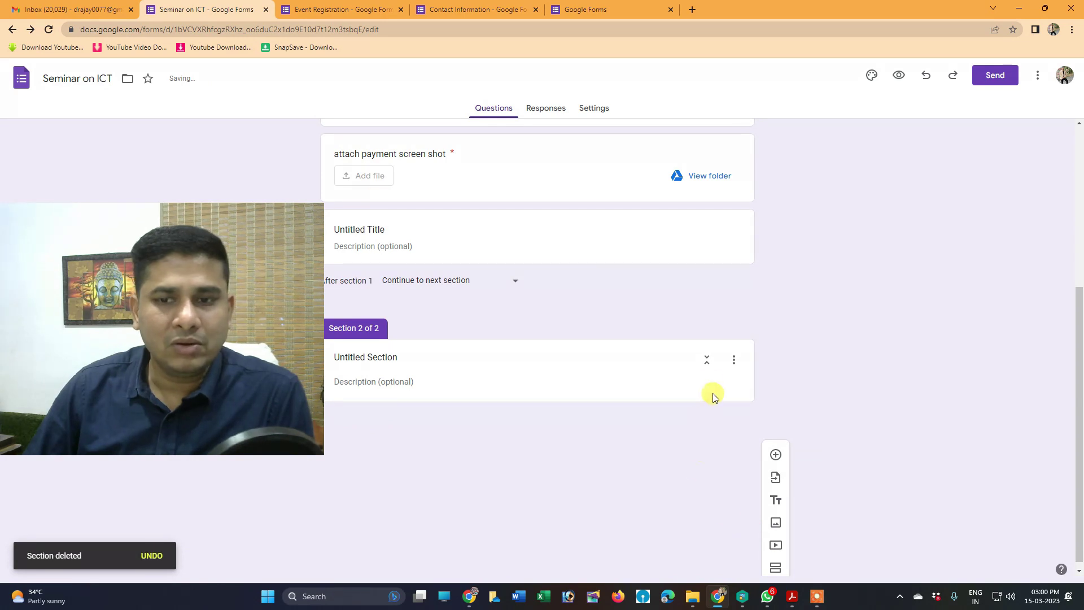
left_click(734, 475)
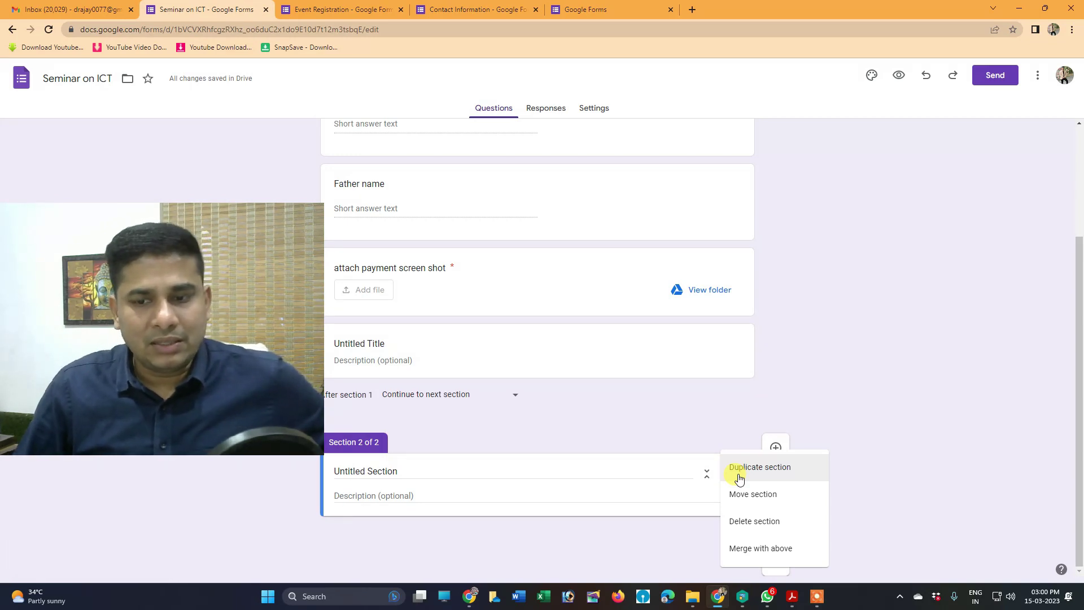
left_click(752, 555)
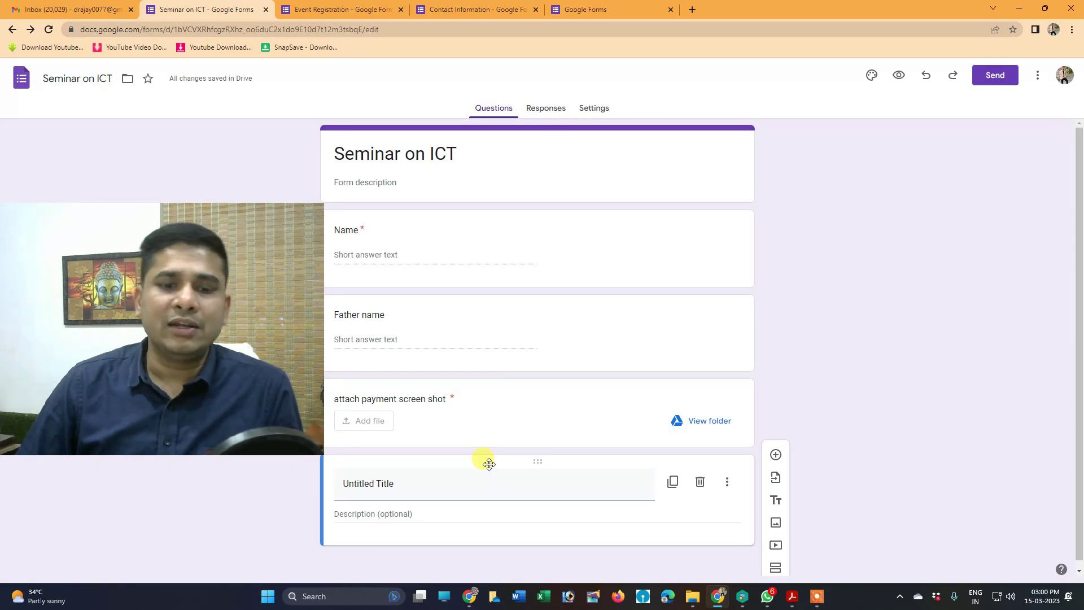
Rename the leftover 'Untitled Title' block to 'mobile'
left_click(399, 488)
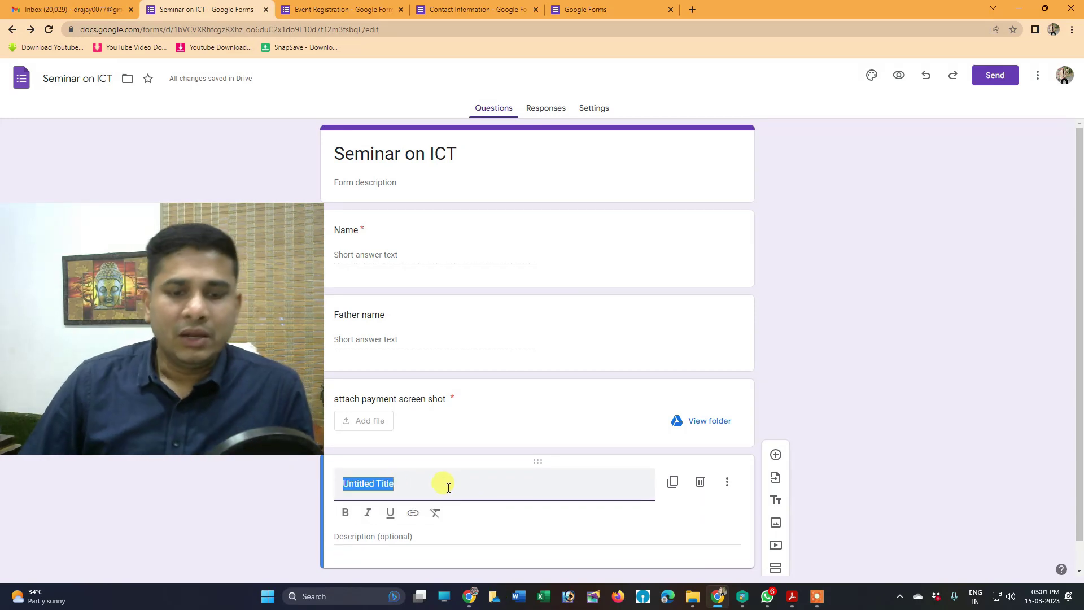
type("mobl")
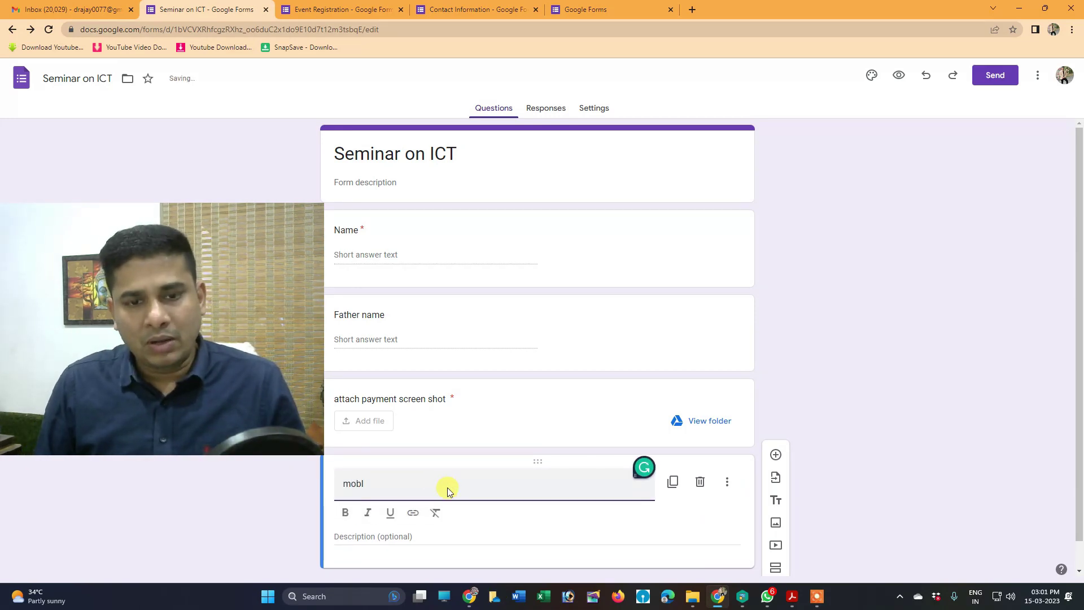
left_click(908, 343)
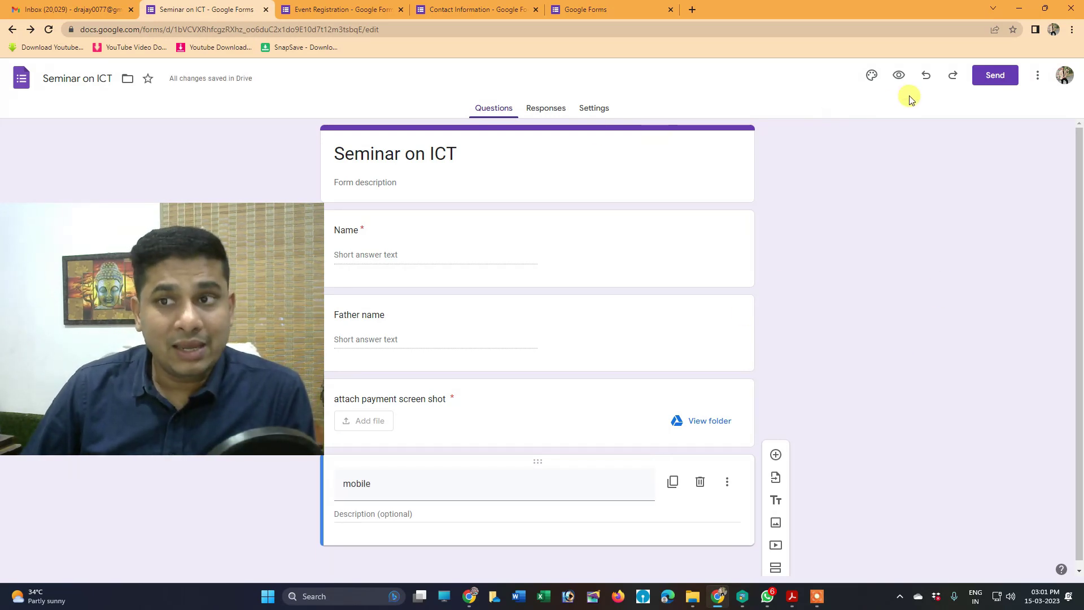
Turn on Collect emails in the Send form dialog
left_click(997, 78)
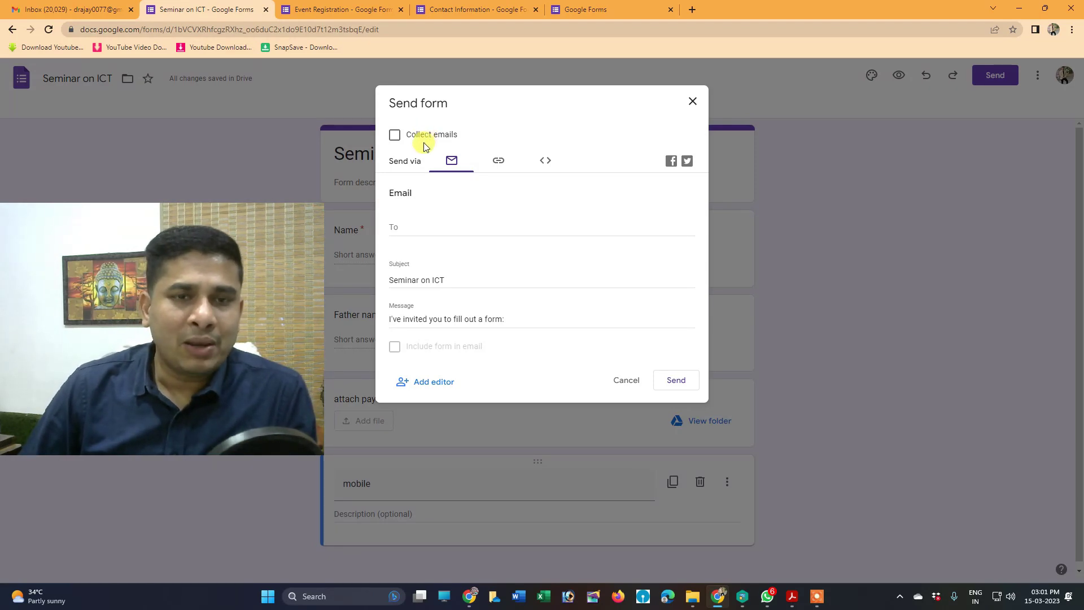
left_click(394, 135)
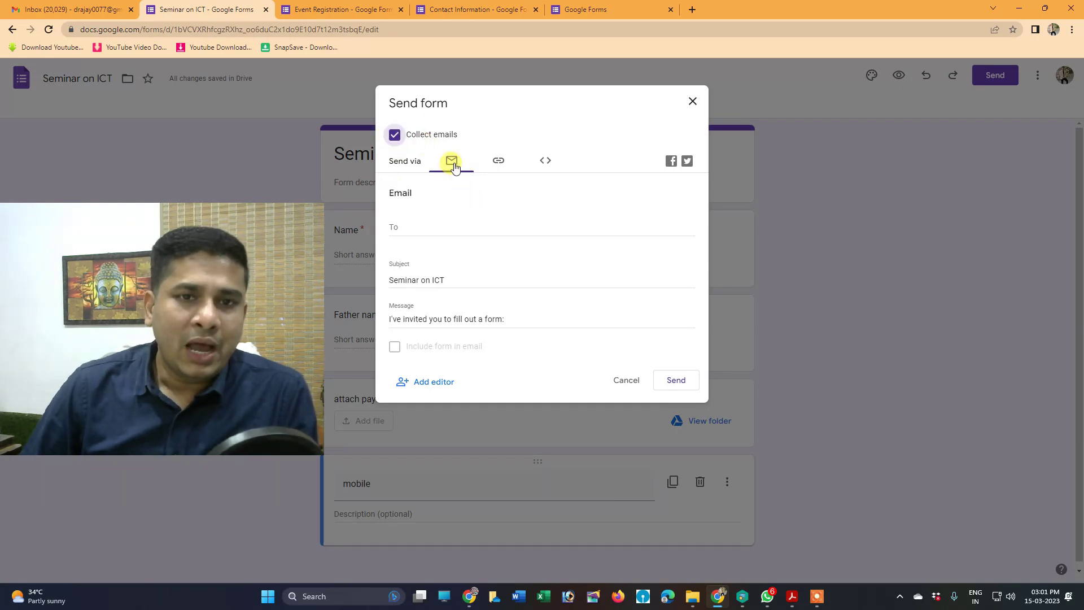
left_click(402, 223)
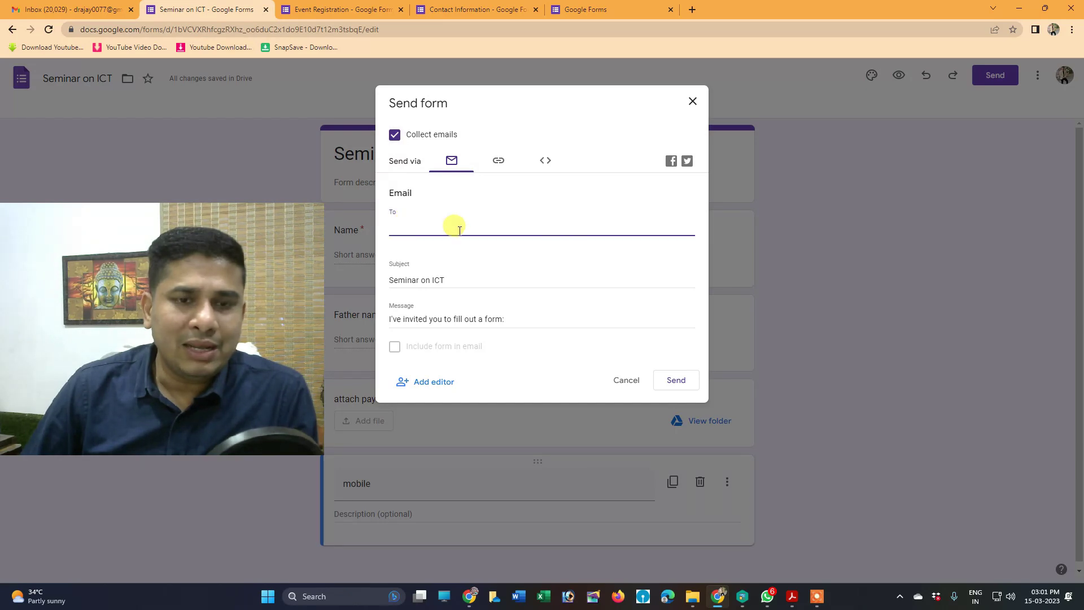
Copy the shortened form link, glancing at the Embed HTML option in between
left_click(499, 162)
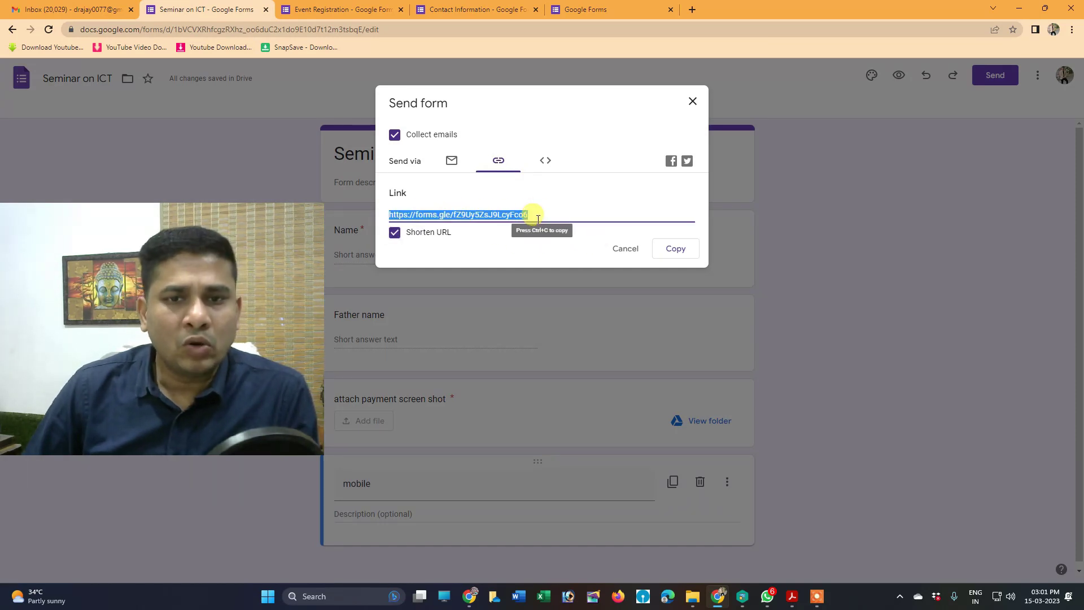
left_click(679, 251)
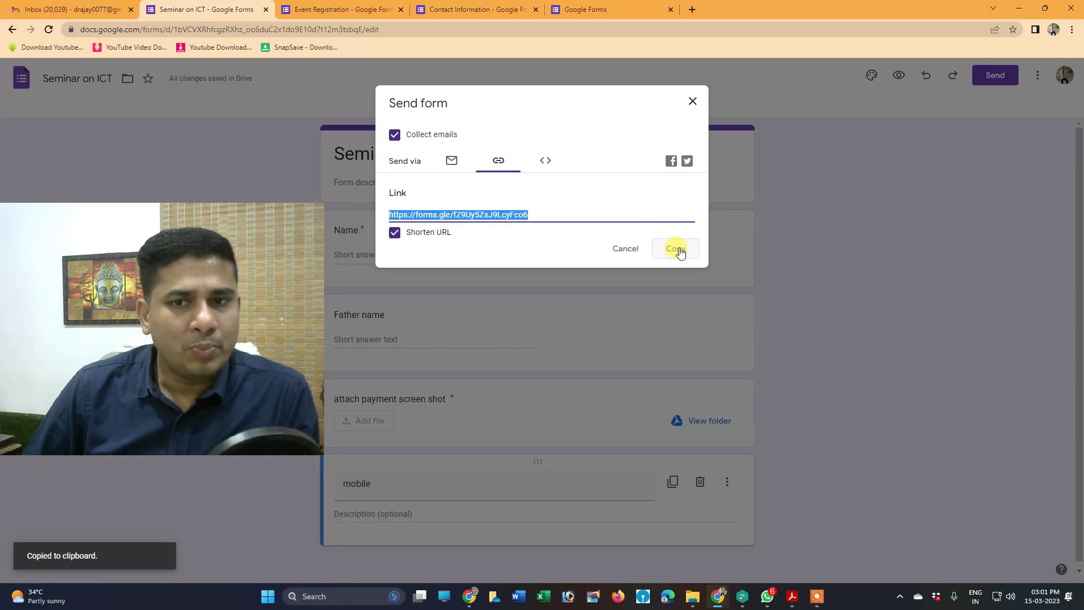
left_click(545, 162)
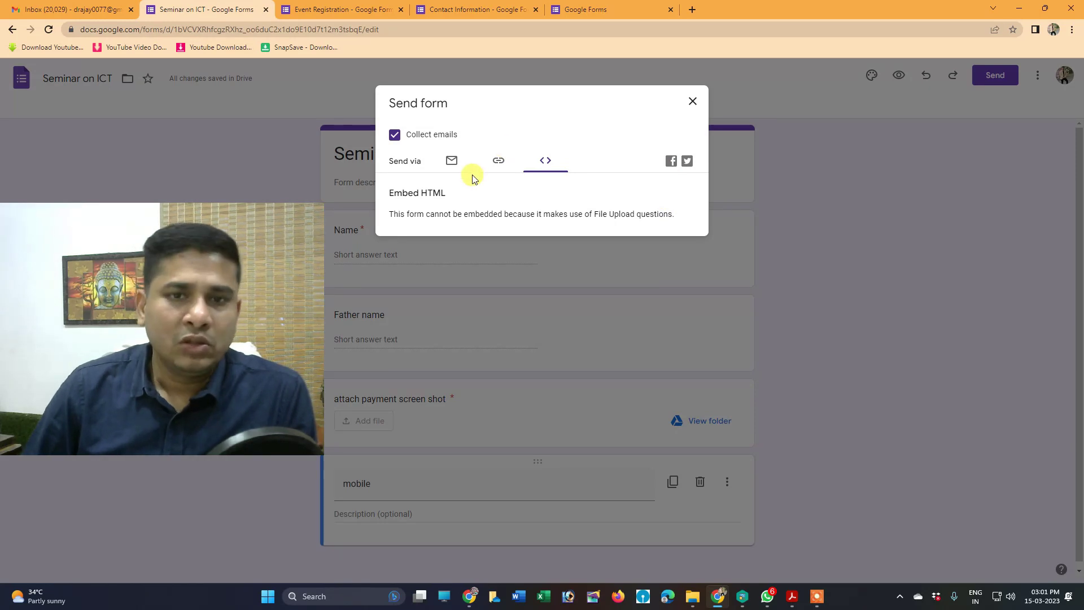
left_click(498, 162)
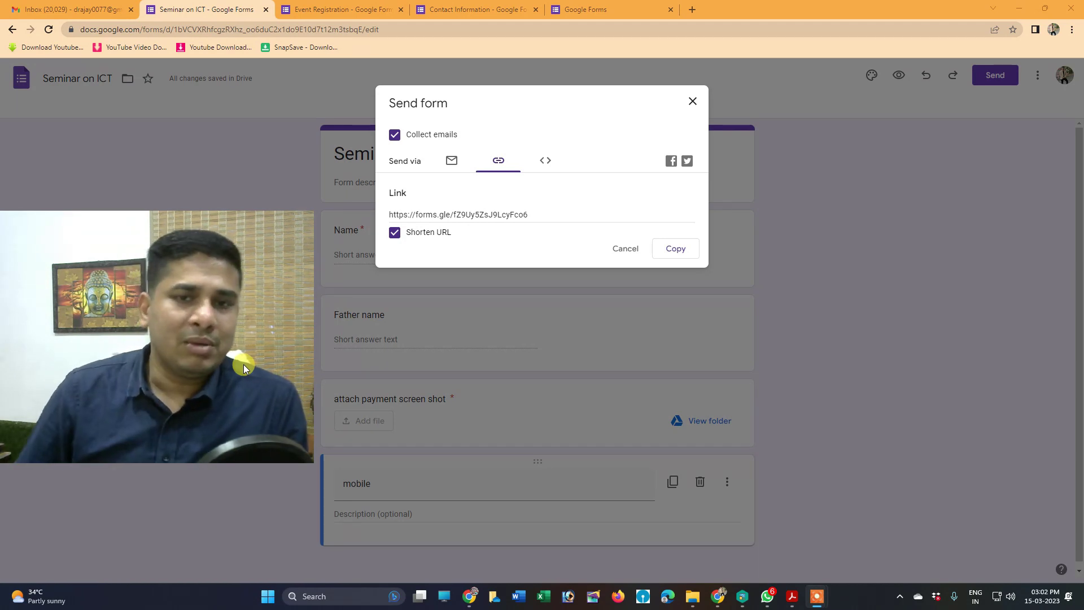
left_click(546, 164)
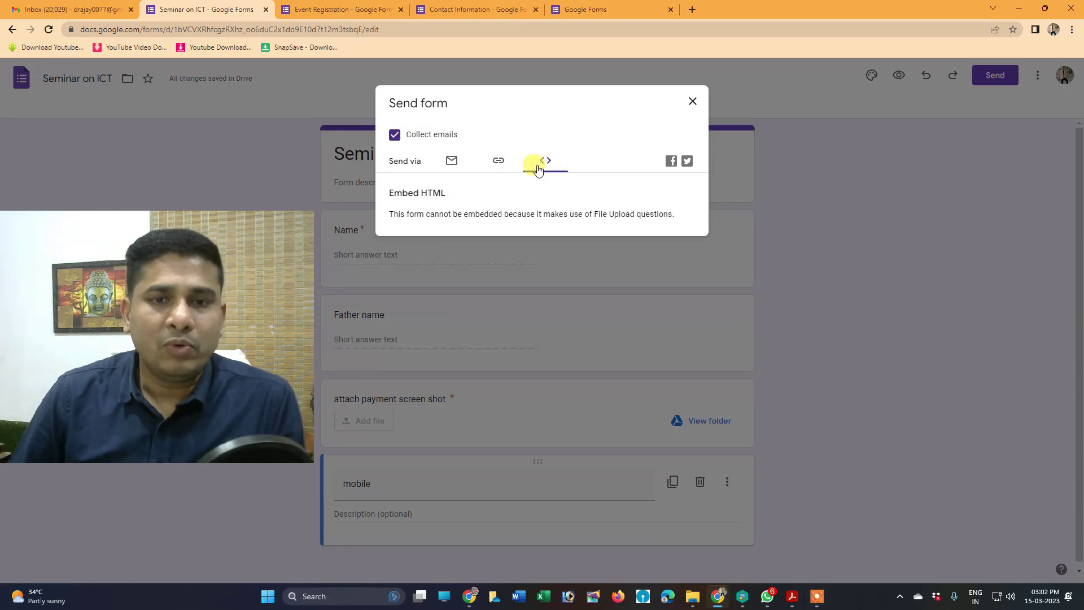
left_click(497, 164)
left_click(676, 248)
Close the Send form dialog and view the Responses tab, showing 0 responses
left_click(691, 102)
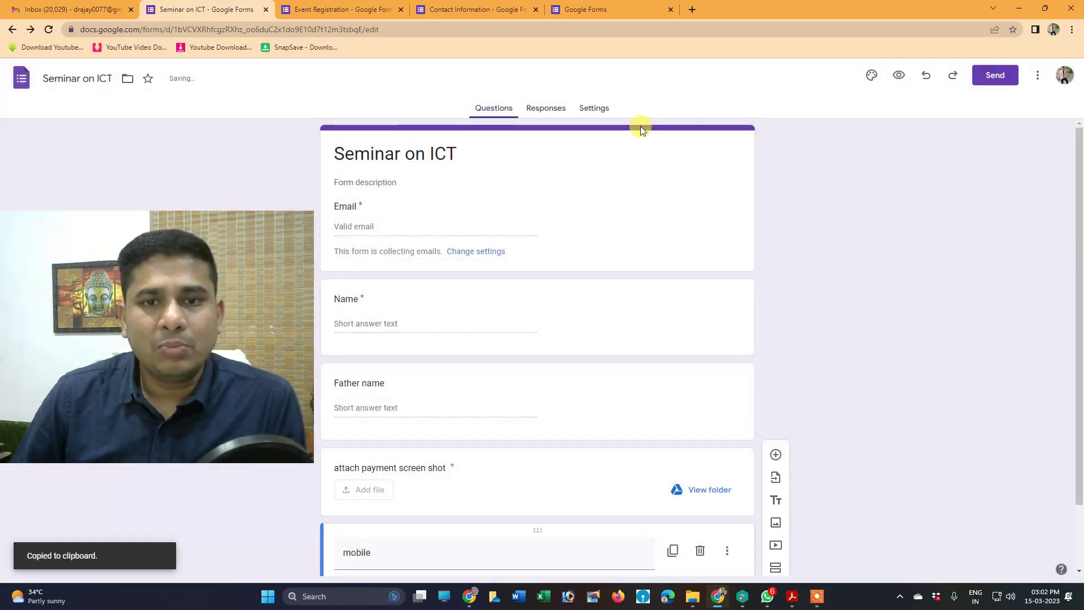
scroll(785, 398, "down", 2)
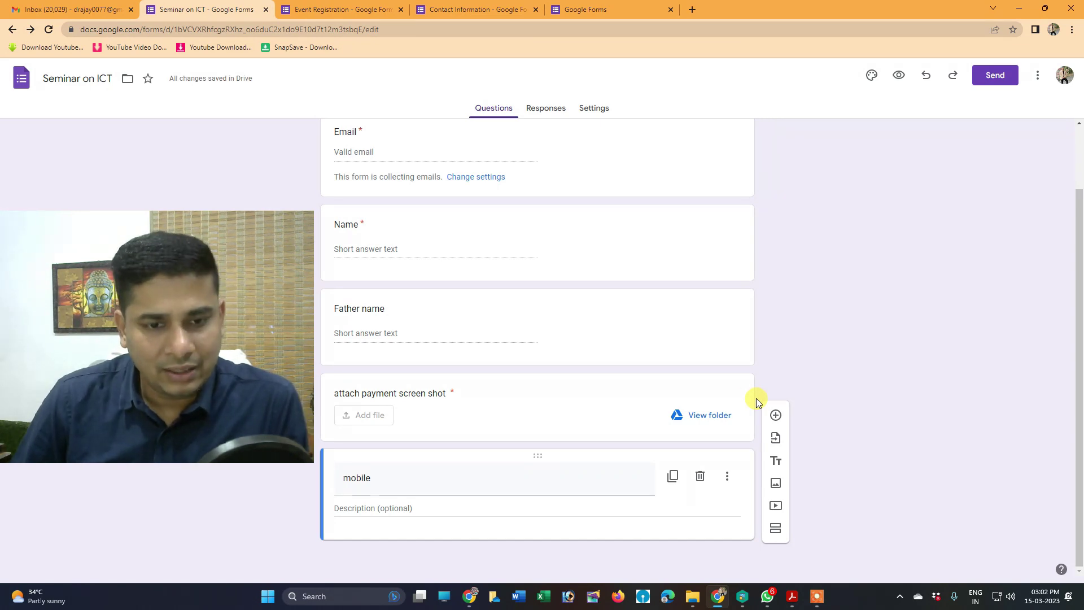
left_click(549, 112)
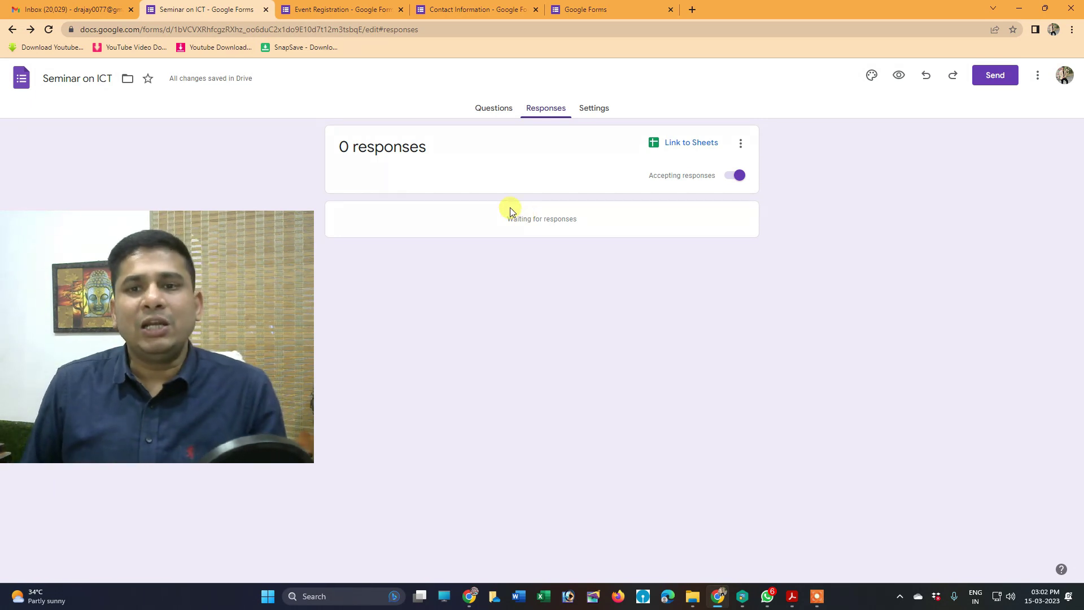
Link the responses to a new spreadsheet named 'Seminar on ICT (Responses)'
left_click(104, 10)
left_click(1027, 80)
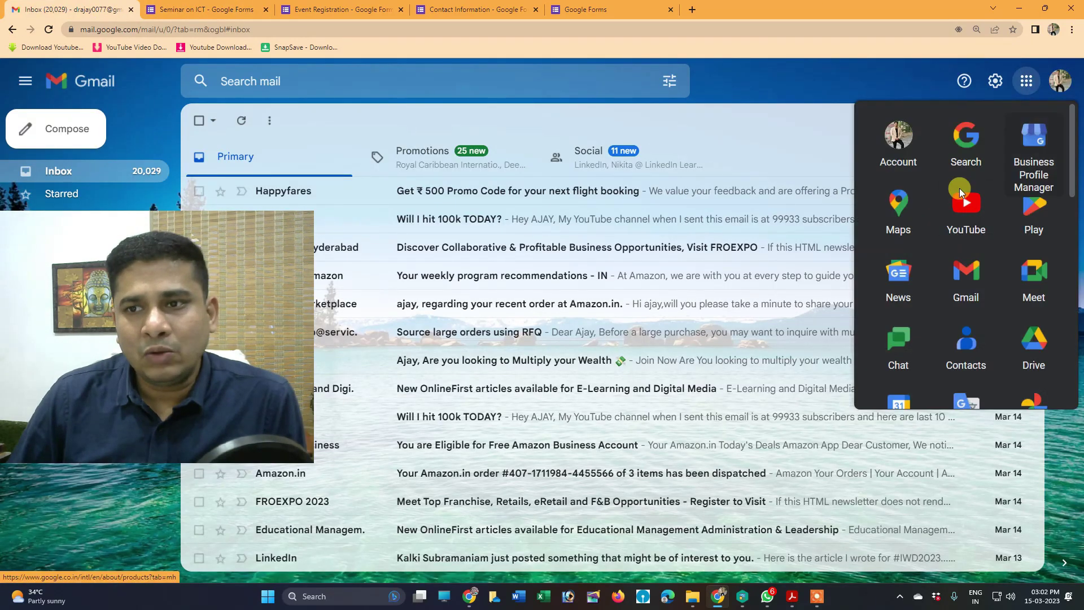
scroll(974, 242, "down", 5)
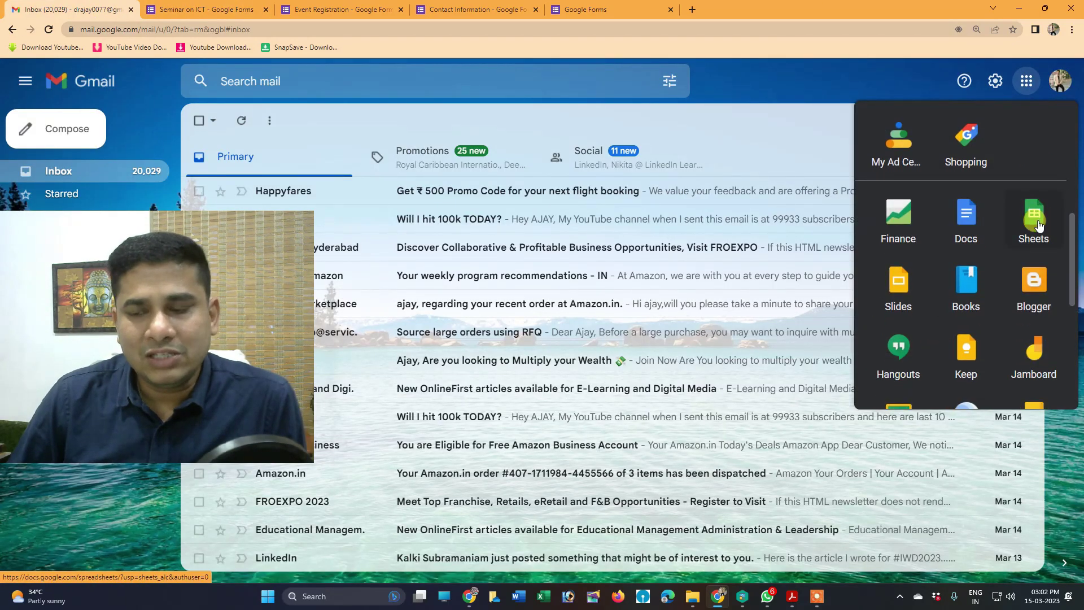
left_click(209, 10)
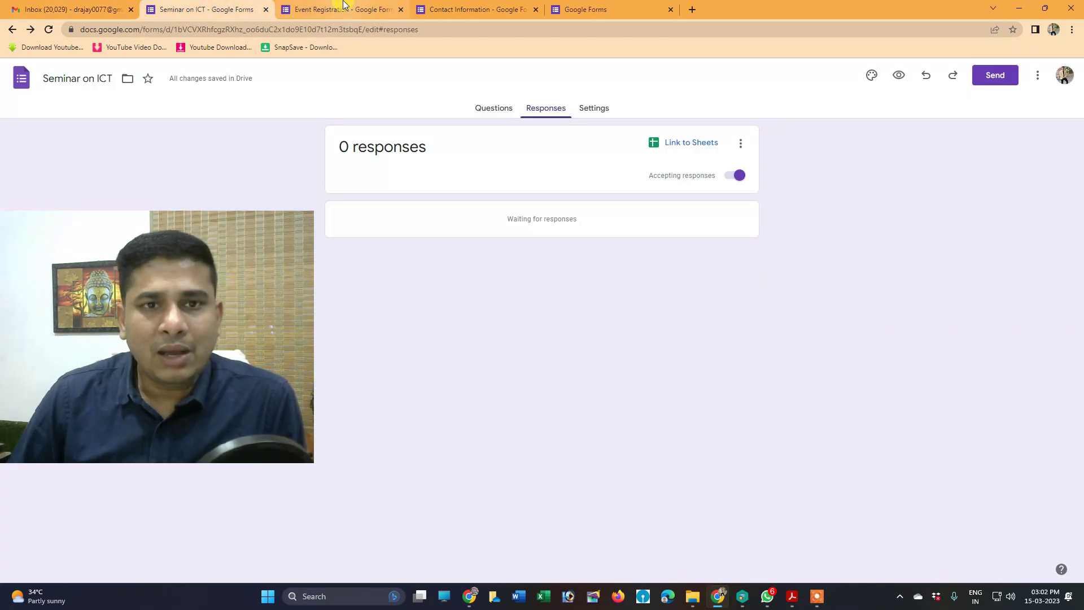
left_click(679, 144)
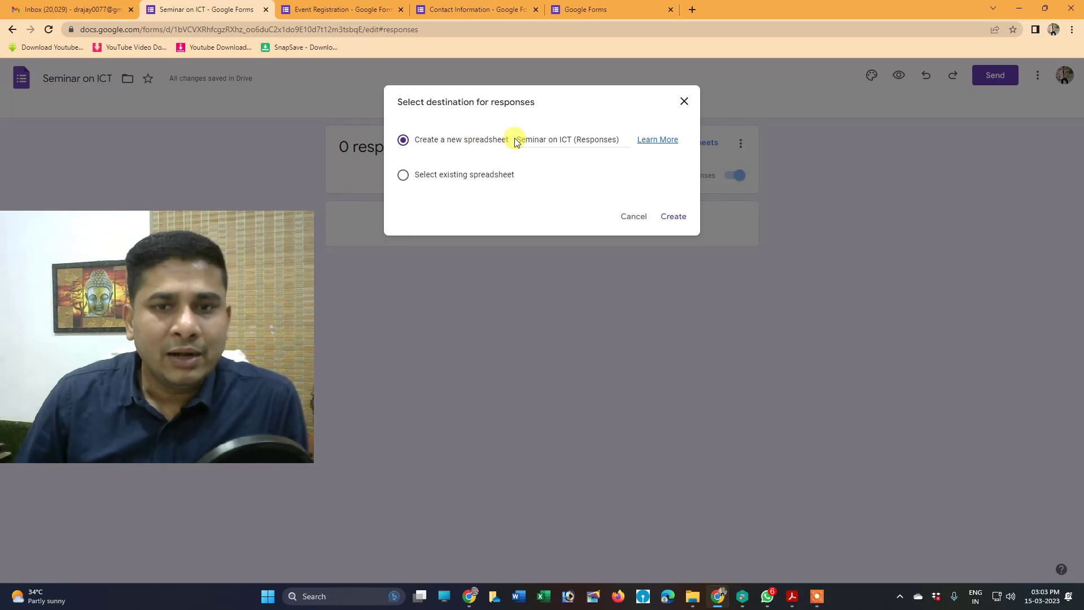
left_click_drag(520, 140, 575, 139)
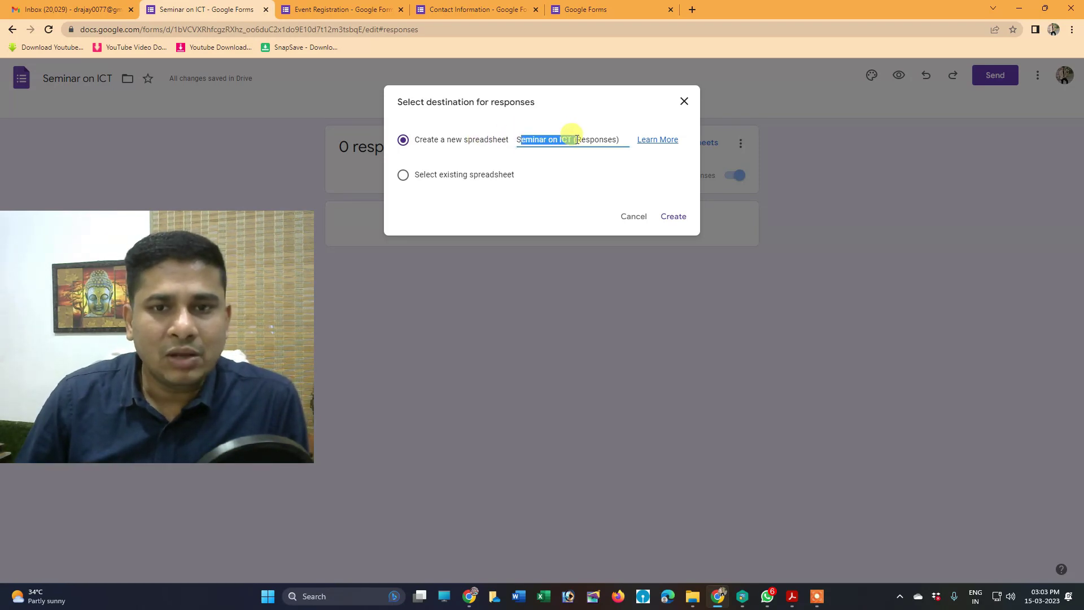
left_click(672, 217)
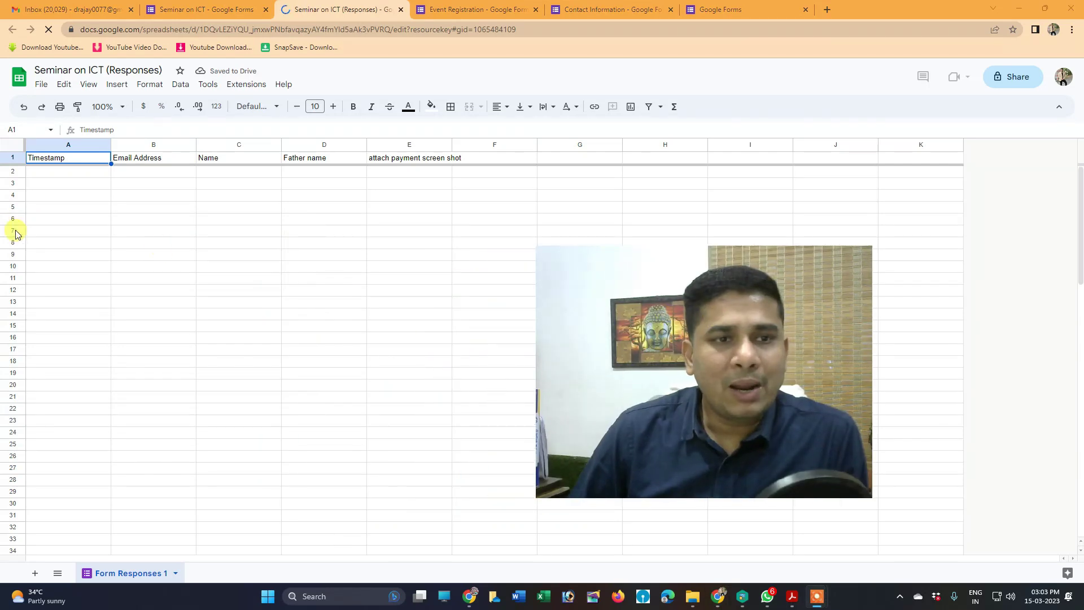
Widen column E 'attach payment screen shot' in the sheet, then return to the form tab
left_click(47, 173)
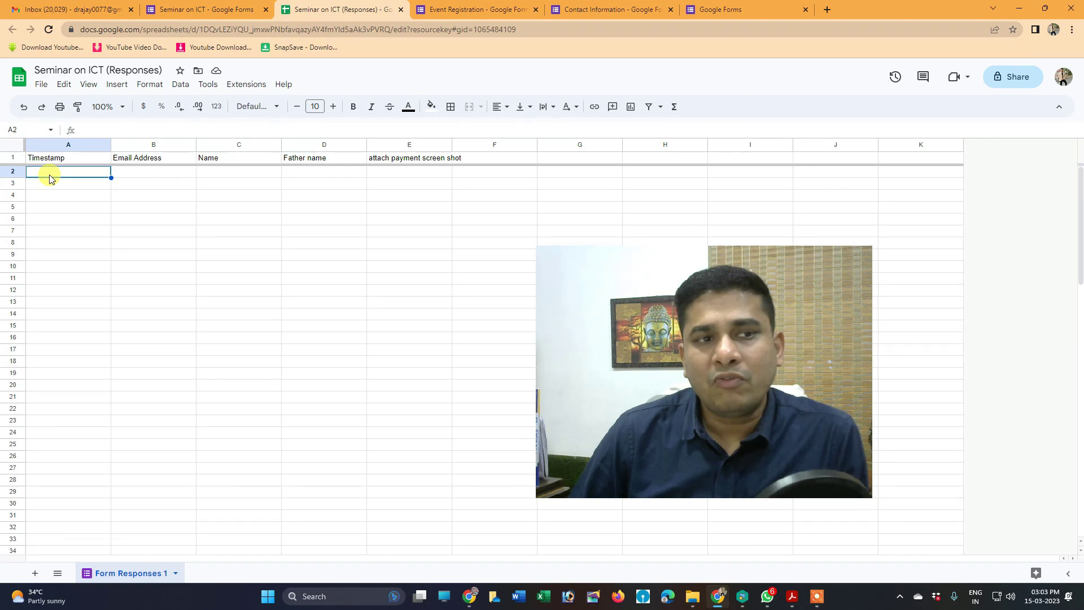
left_click(124, 176)
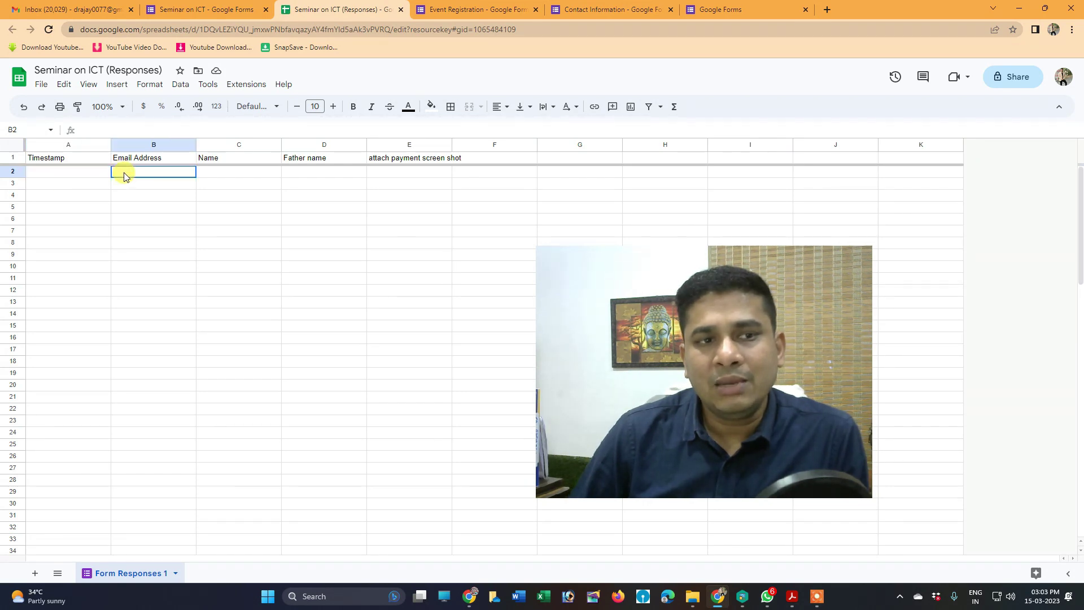
left_click(209, 174)
left_click(309, 174)
left_click(401, 173)
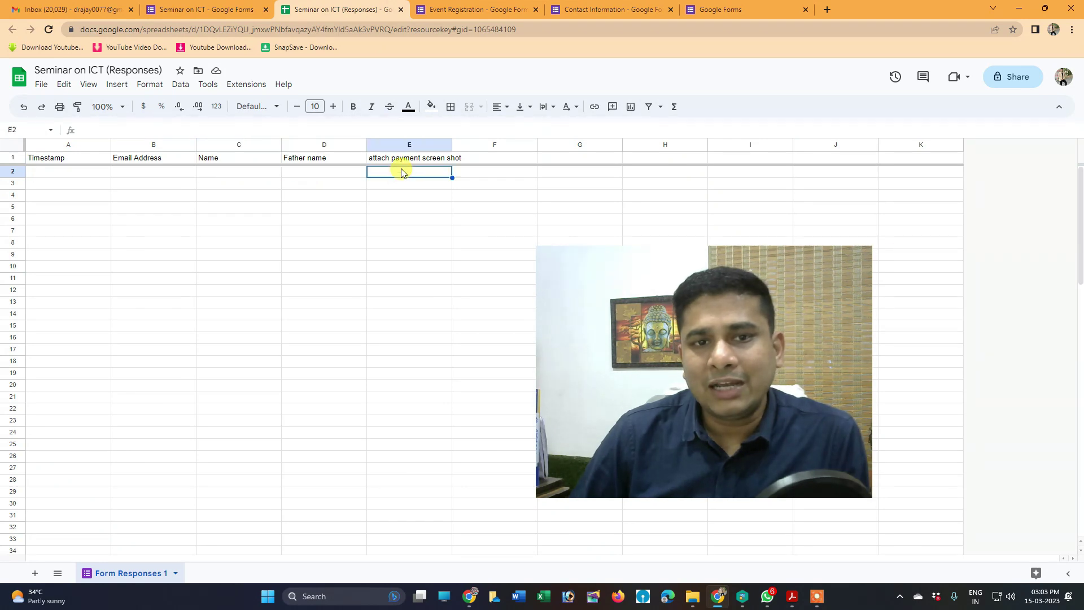
left_click_drag(452, 144, 531, 146)
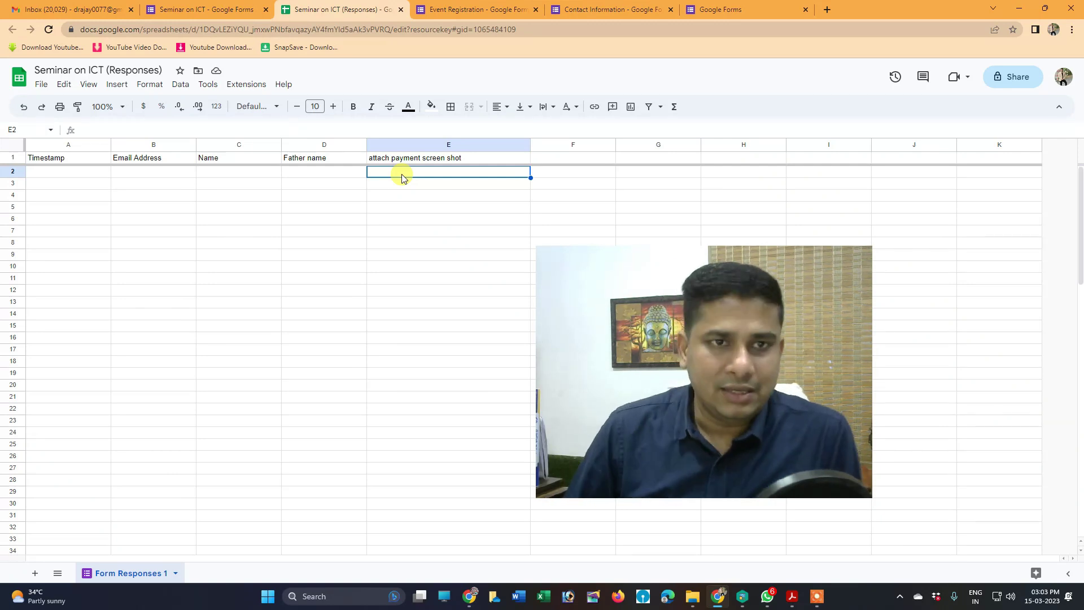
left_click(213, 10)
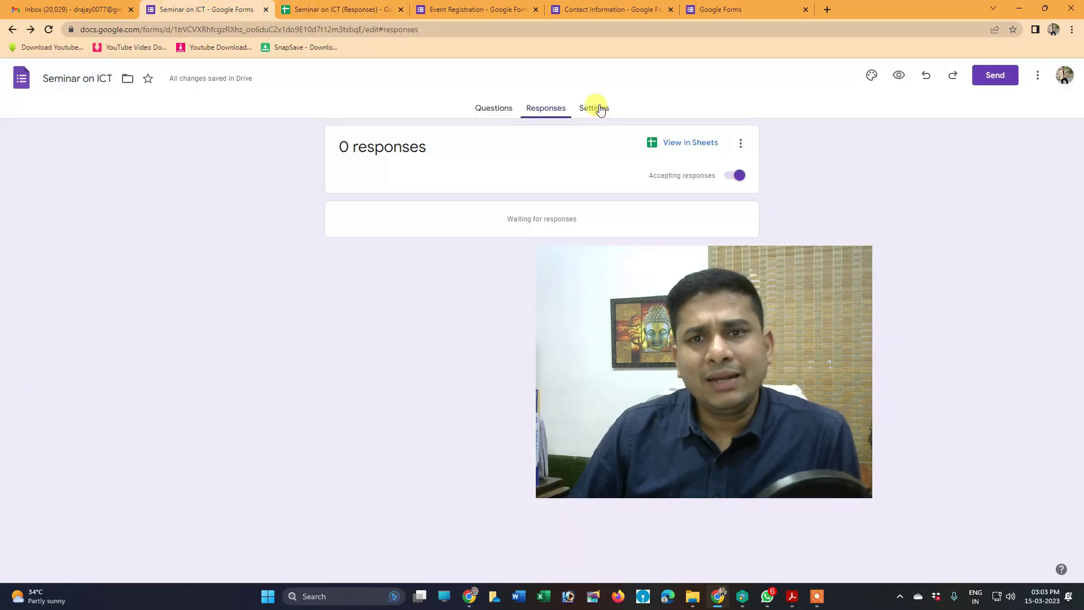
Open the form's Settings and switch 'Make this a quiz' on and back off
left_click(601, 111)
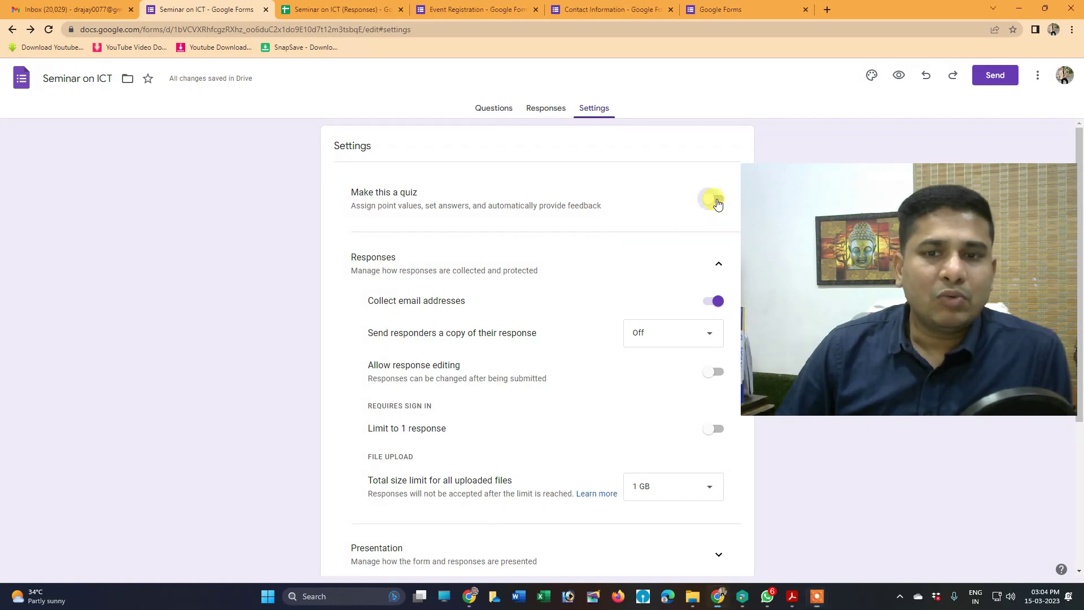
left_click(717, 201)
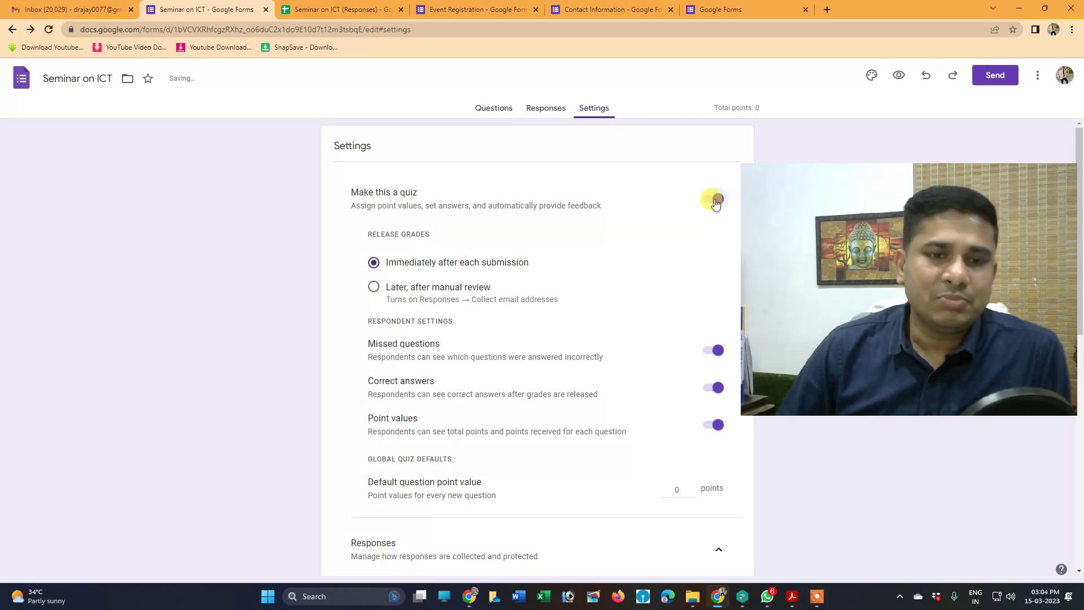
left_click(716, 201)
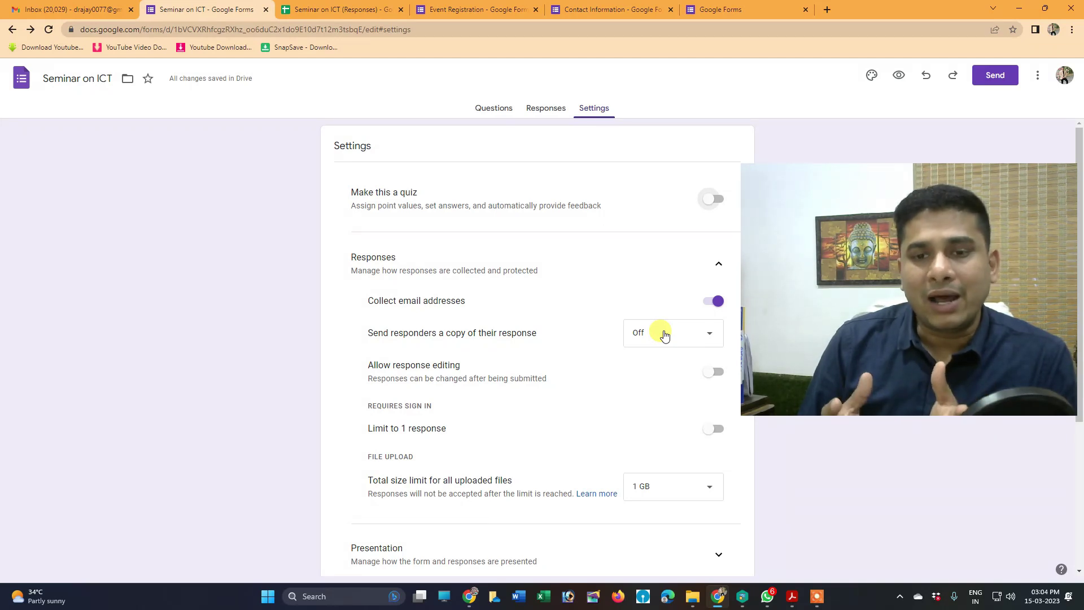
Set 'Send responders a copy' to Always, toggling the one-response limit on and off
left_click(664, 335)
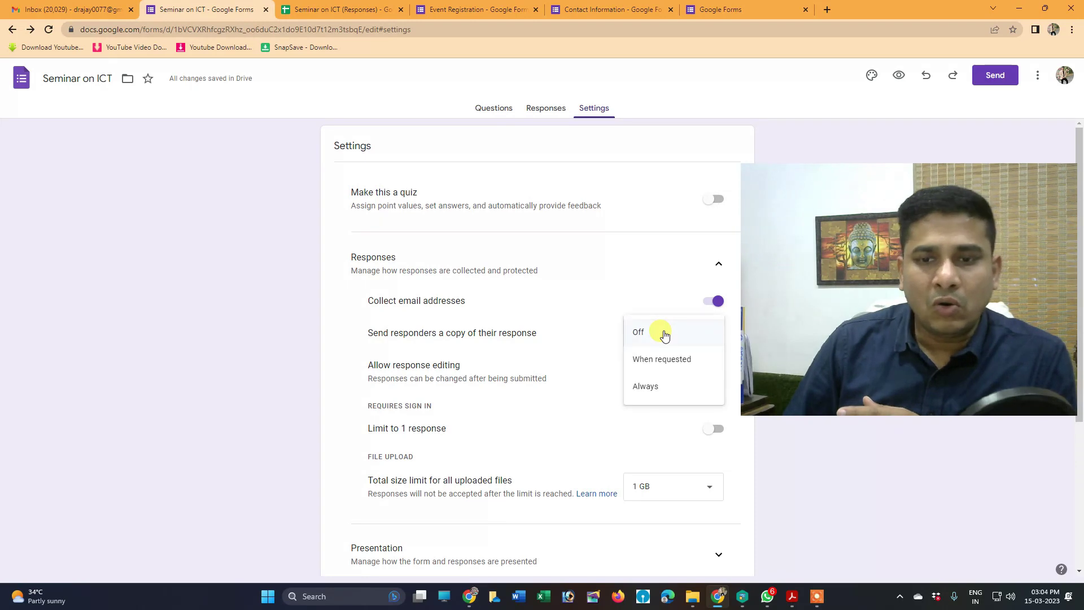
left_click(653, 391)
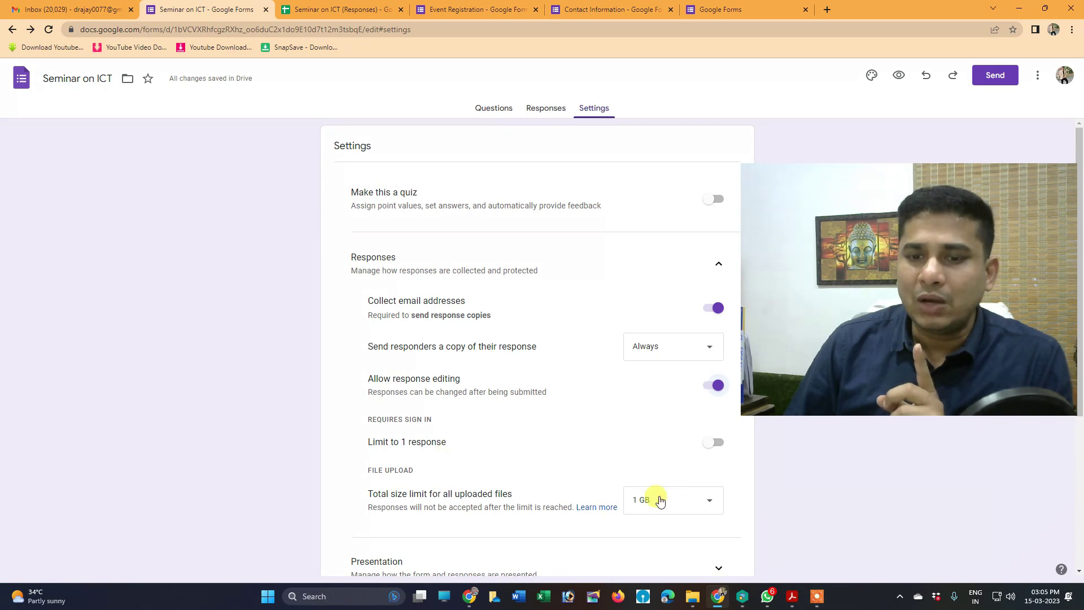
left_click(716, 443)
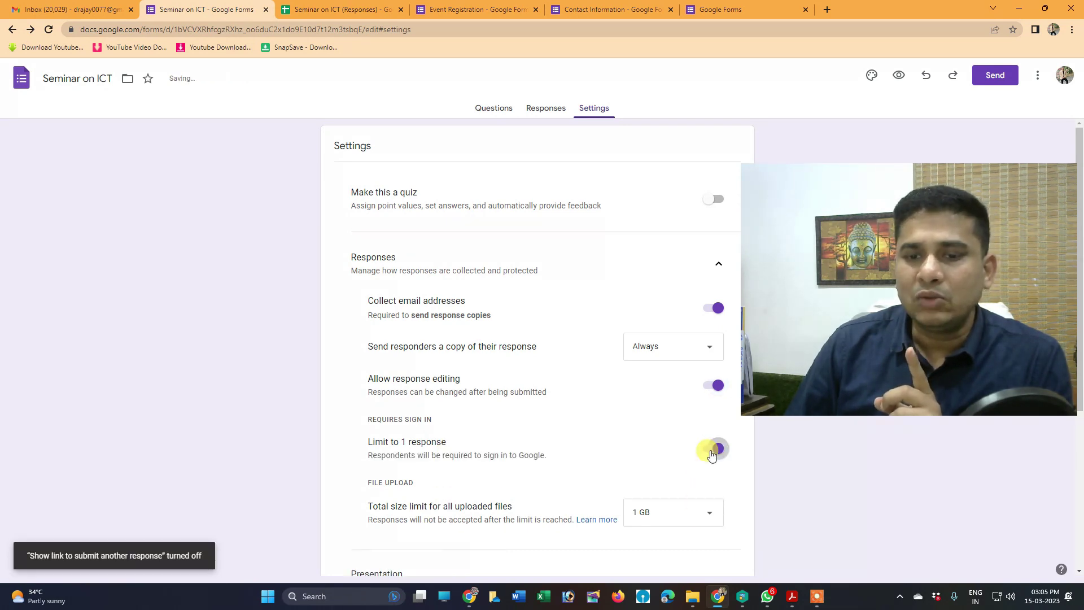
left_click(713, 454)
Keep the total upload size limit at 1 GB and expand the Presentation options
scroll(628, 476, "down", 2)
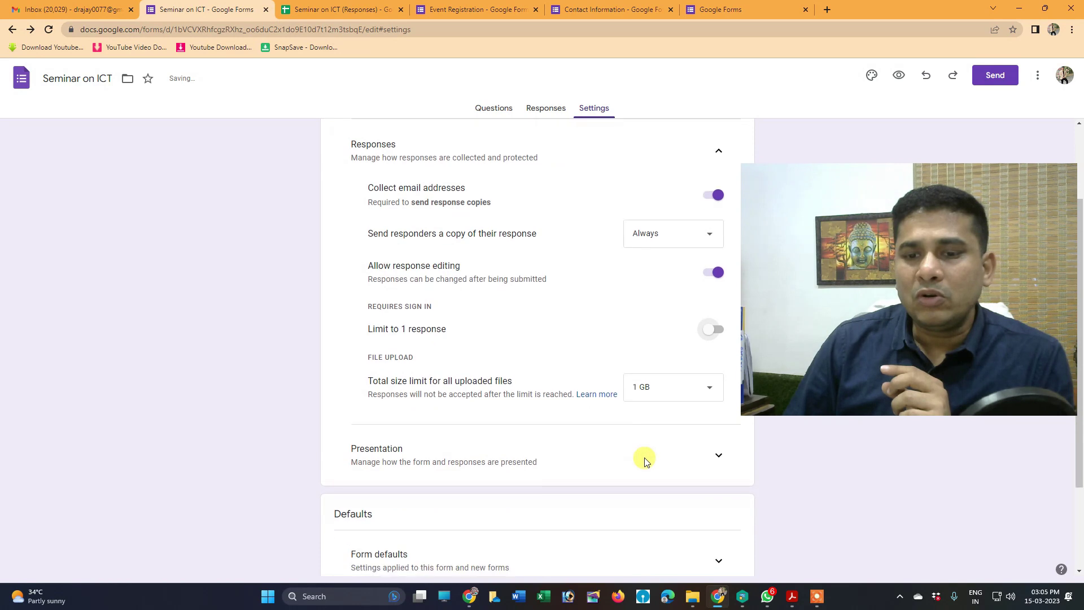
left_click(650, 389)
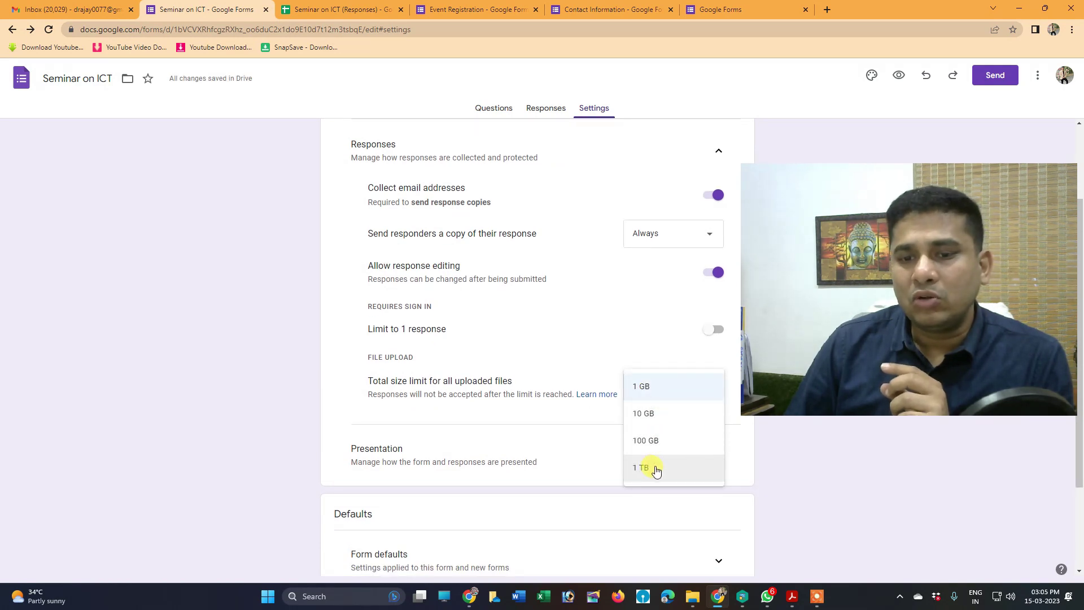
left_click(649, 389)
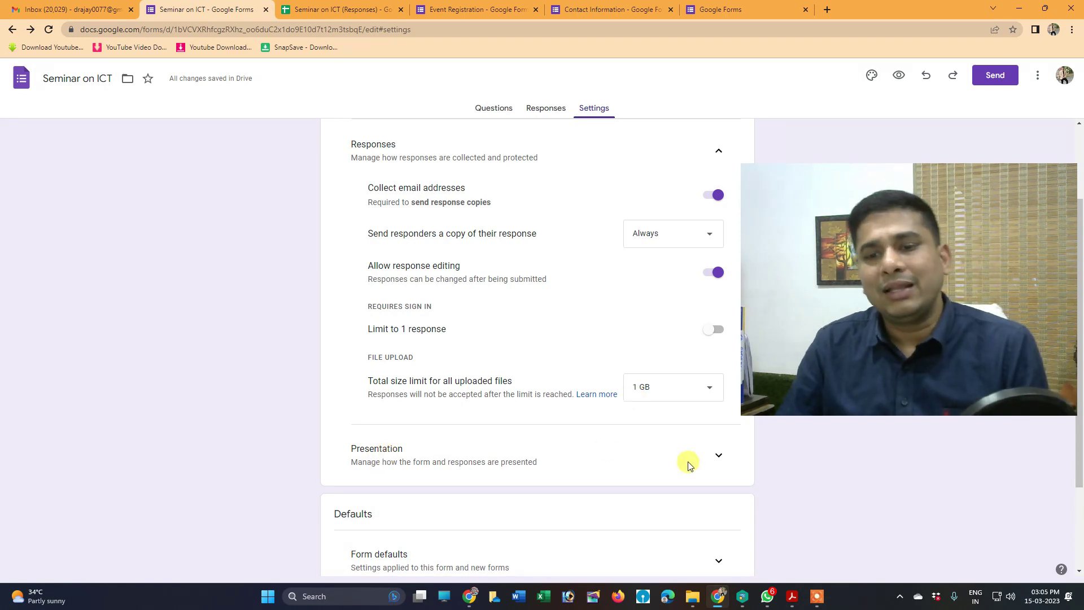
left_click(719, 455)
scroll(523, 443, "down", 3)
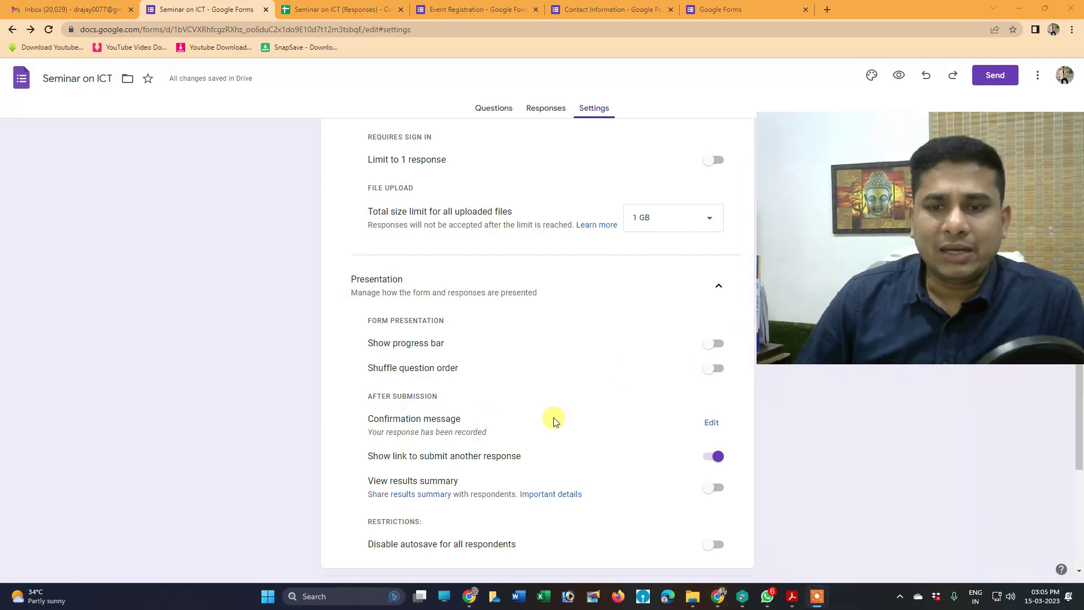
left_click(717, 345)
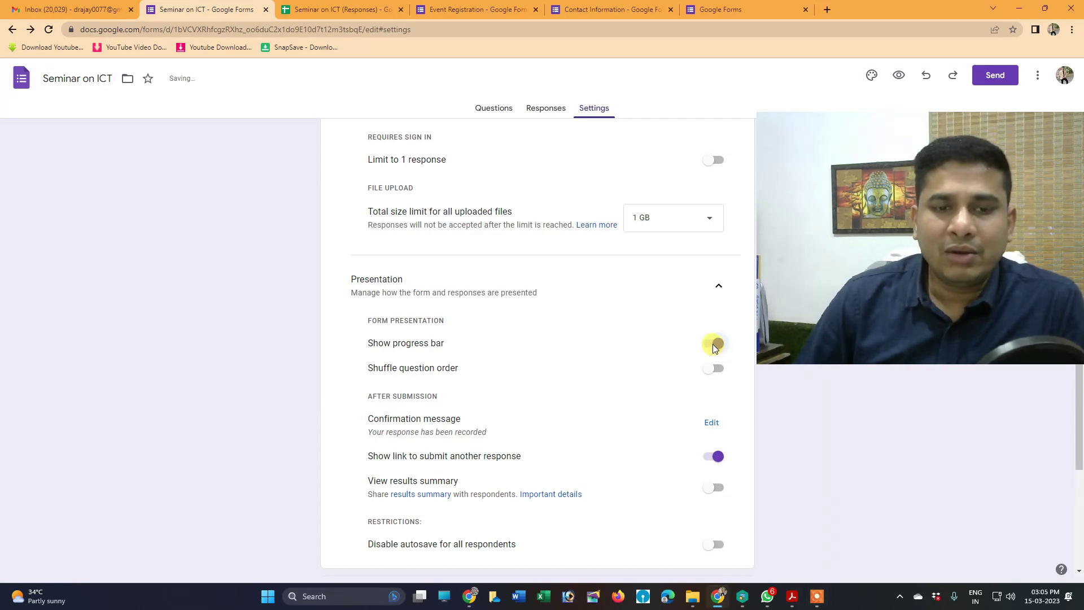
left_click(709, 347)
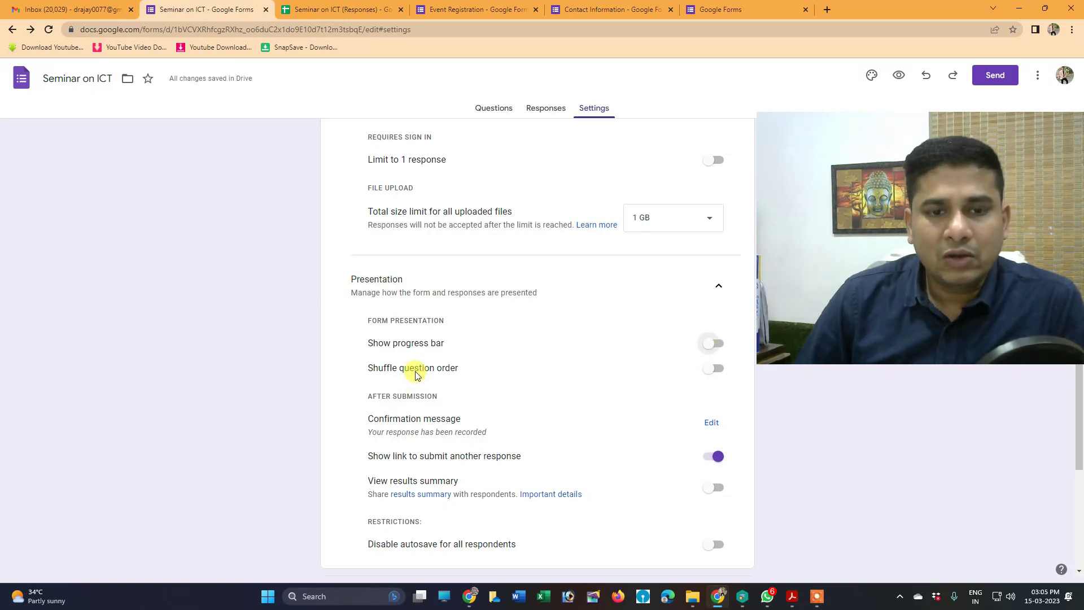
left_click(720, 370)
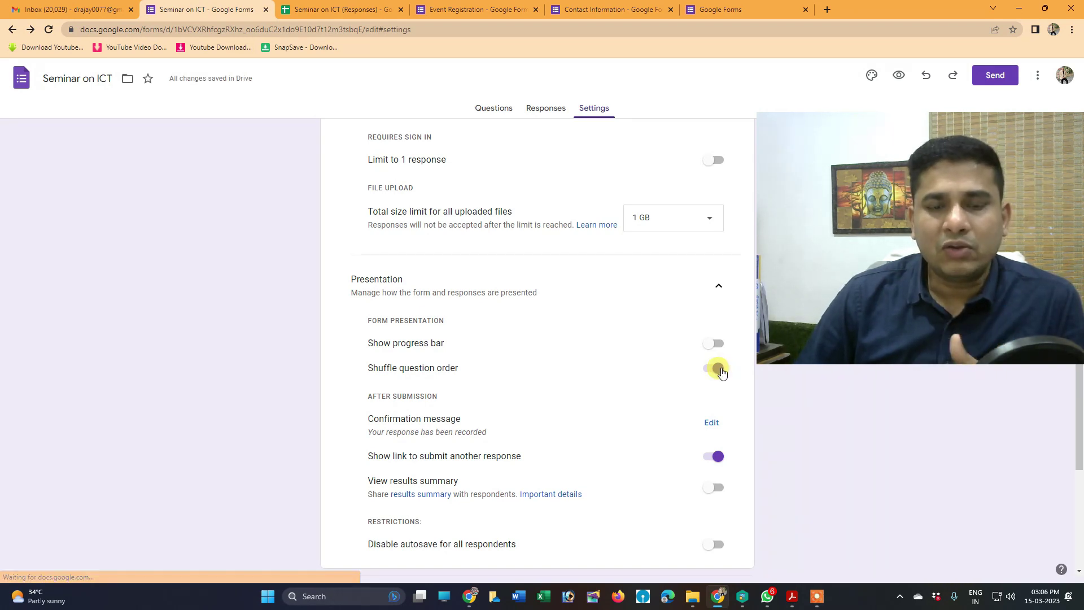
left_click(709, 372)
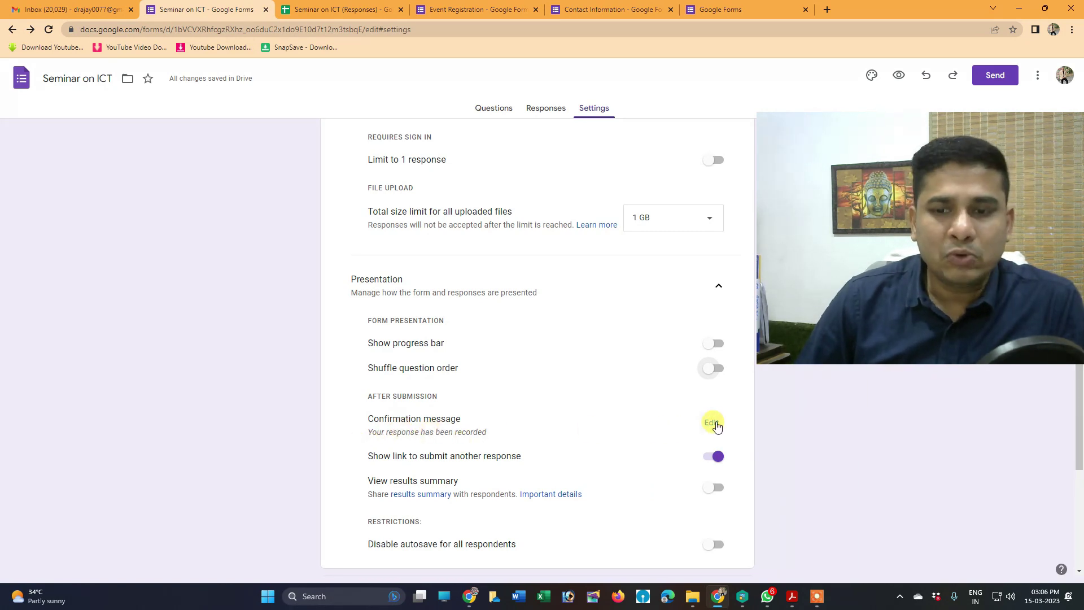
Change the confirmation message to 'Thanks form submitted for more information whatsapp' plus a contact number
left_click(712, 423)
left_click(568, 424)
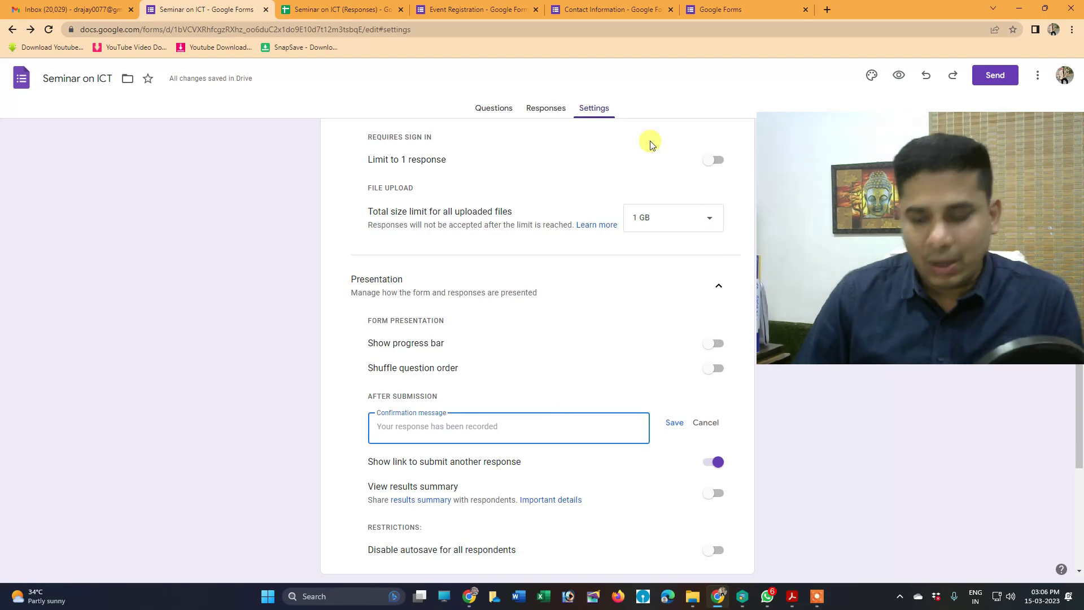
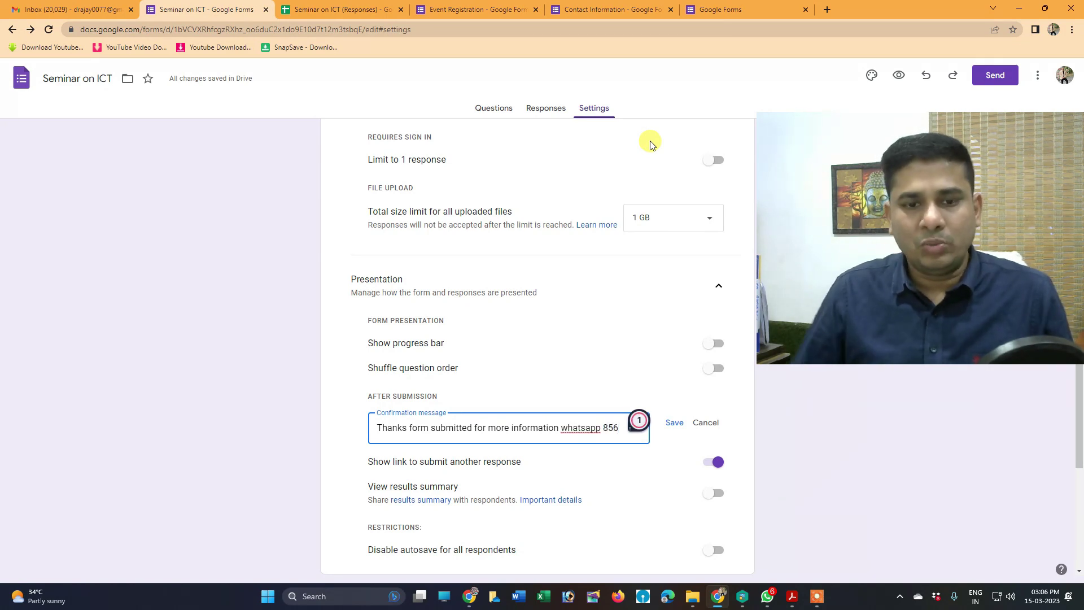
scroll(598, 402, "down", 2)
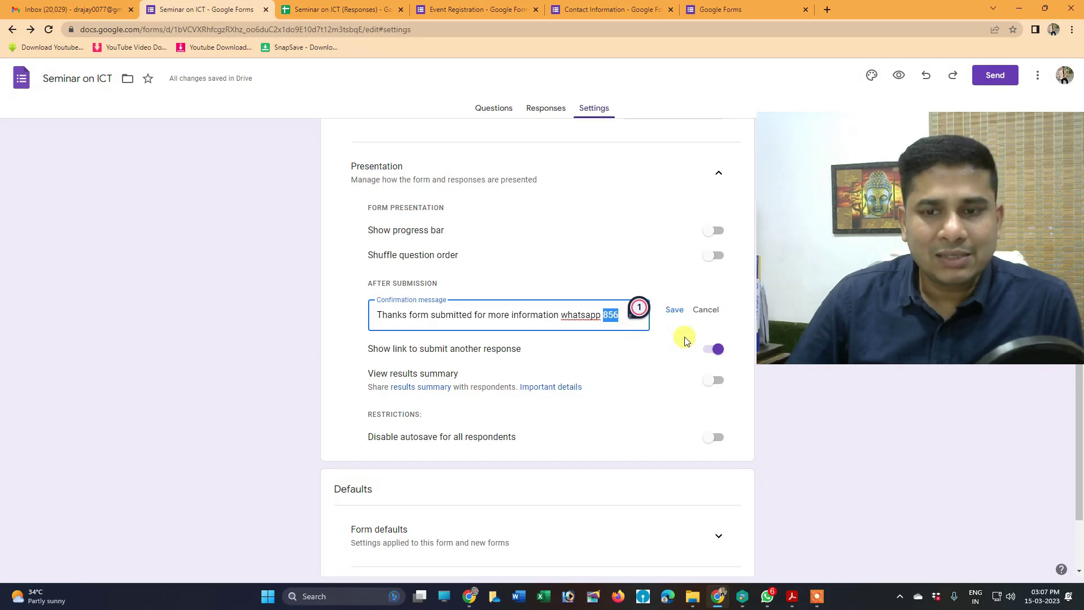
Keep the submit-another-response link on and leave autosave for respondents enabled
left_click(712, 353)
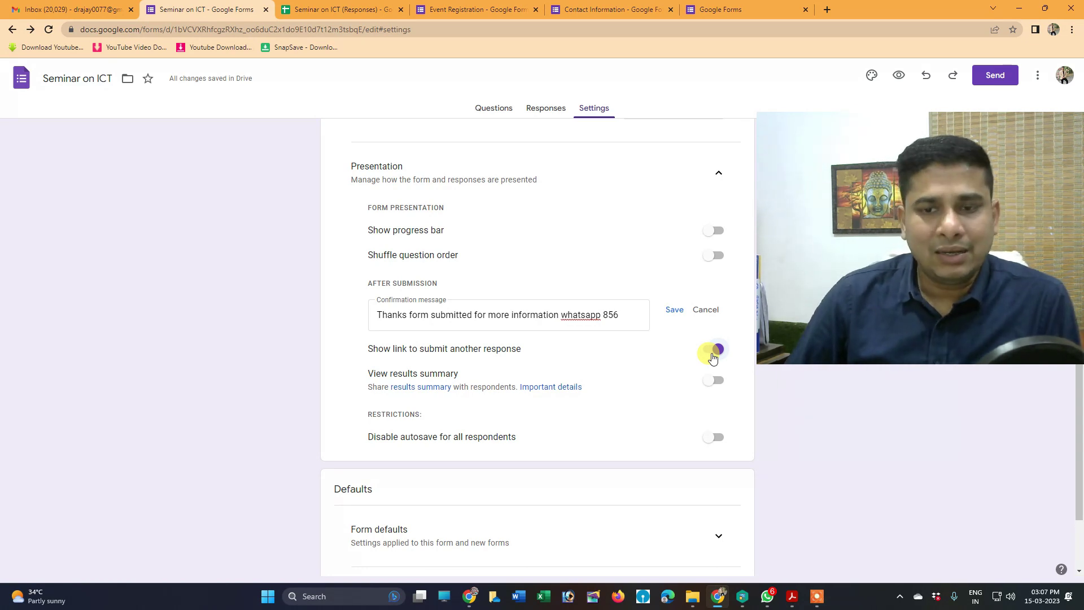
left_click(718, 351)
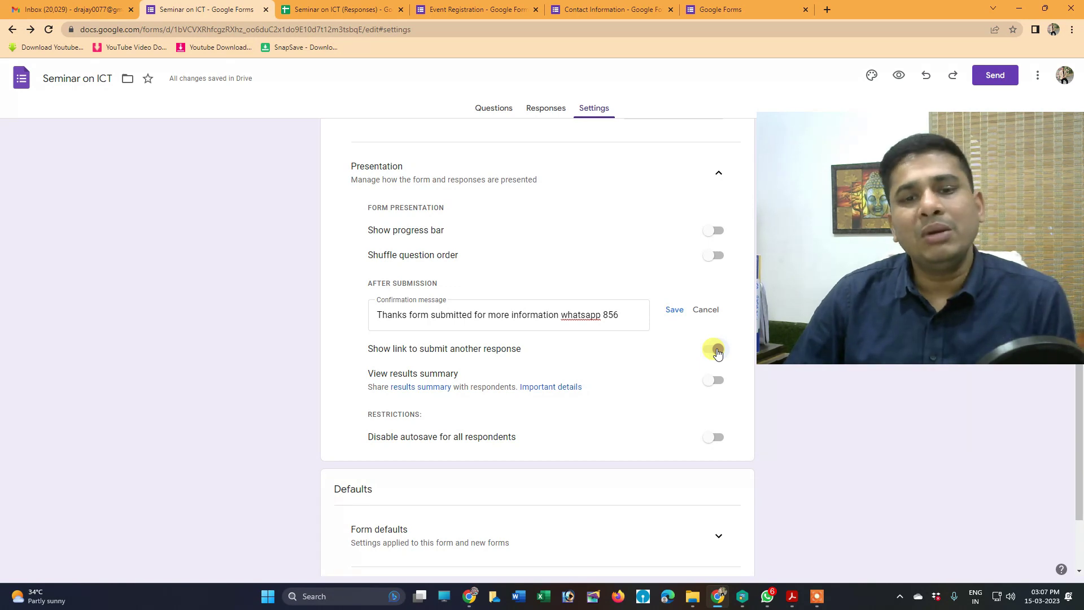
left_click(717, 352)
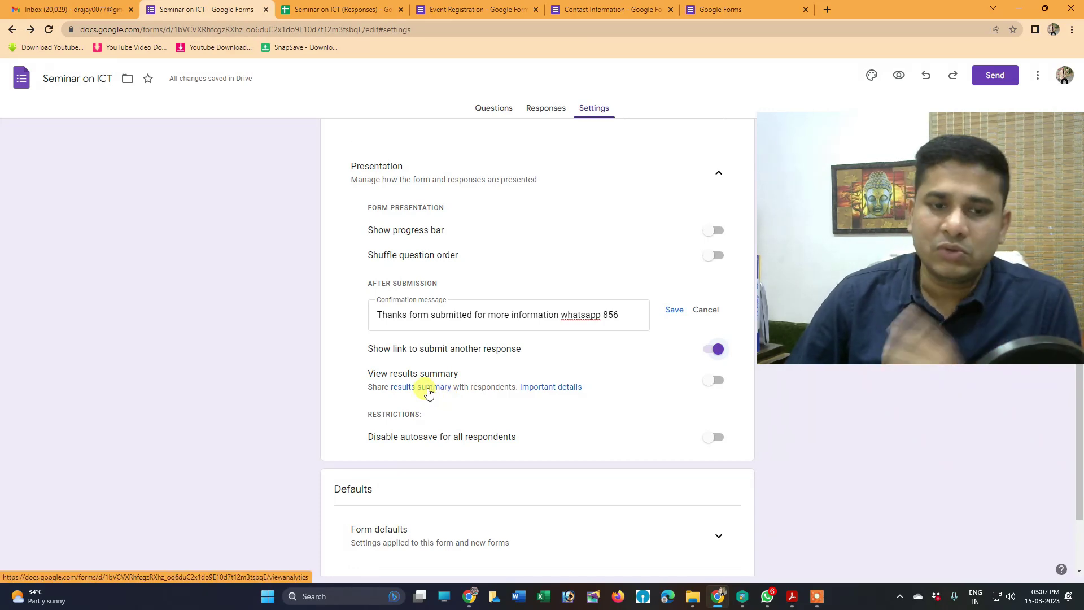
scroll(428, 392, "down", 2)
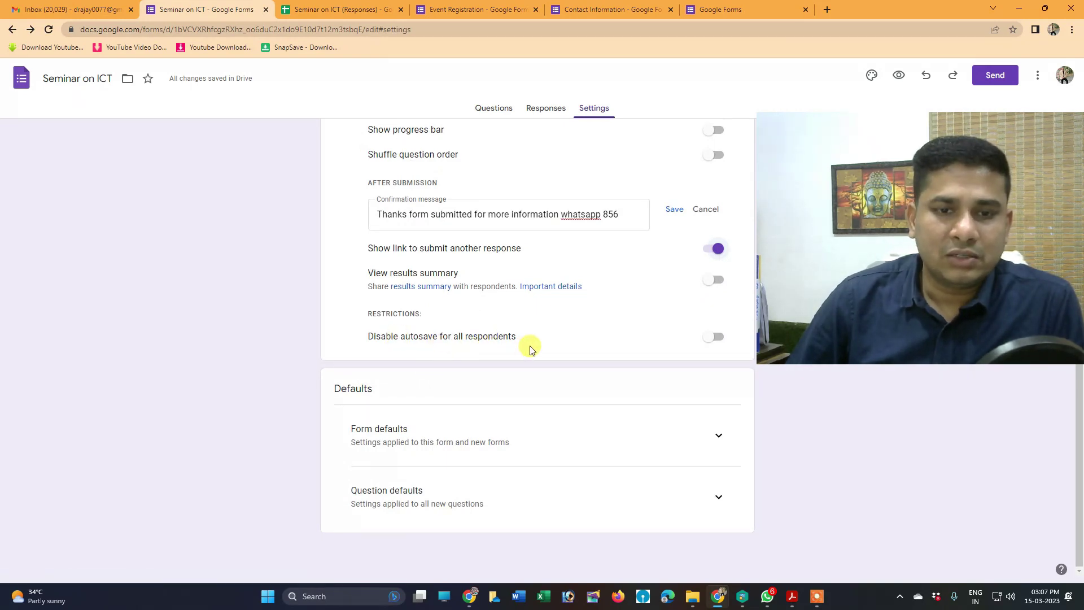
left_click(715, 339)
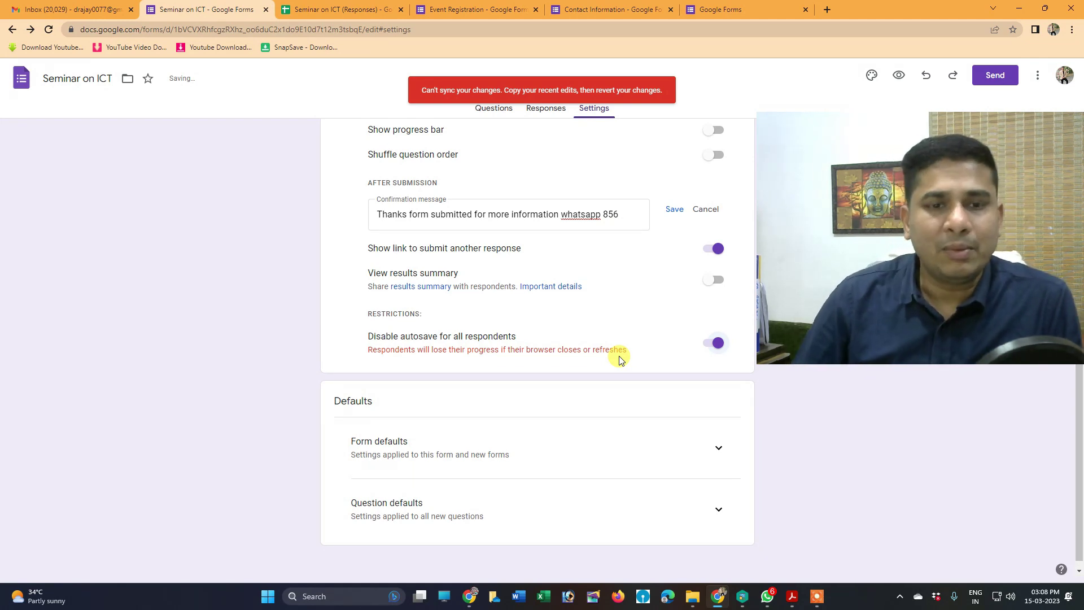
left_click(710, 346)
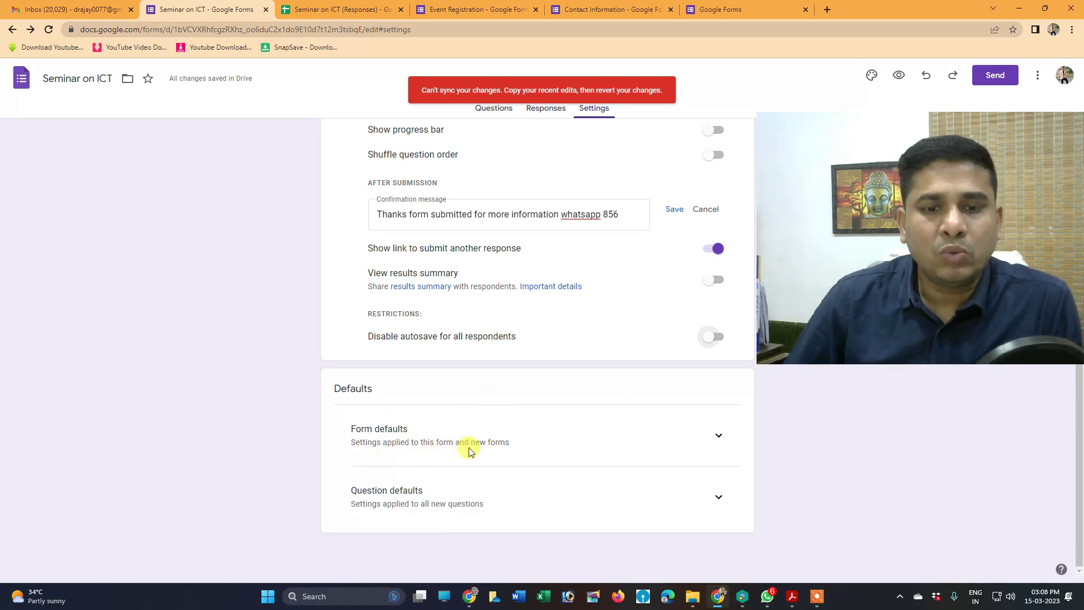
Expand Form and Question defaults, leaving default email collection and required questions off
left_click(719, 436)
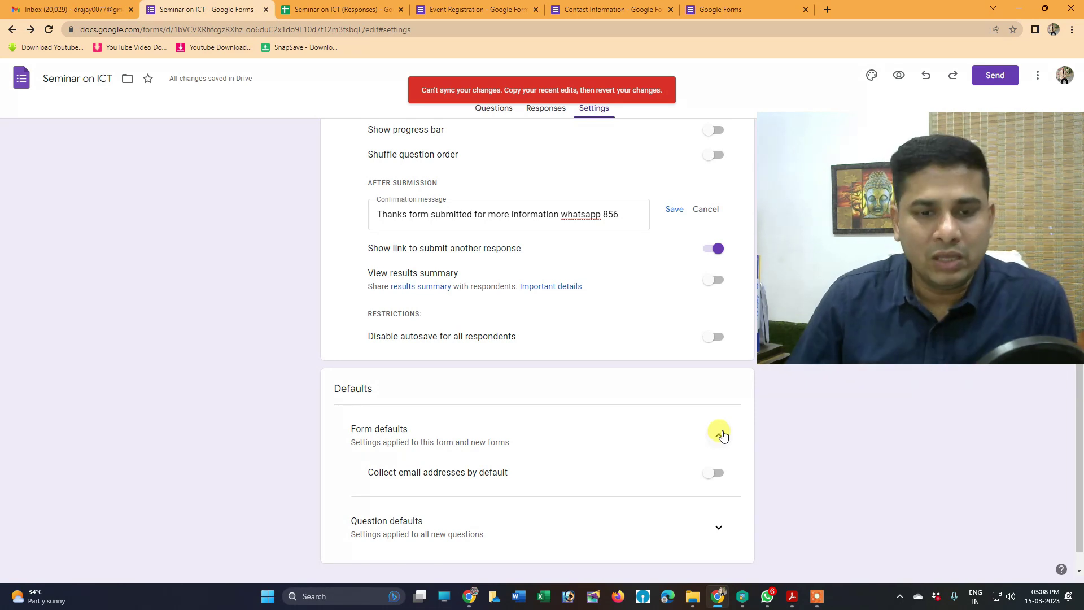
scroll(720, 433, "down", 1)
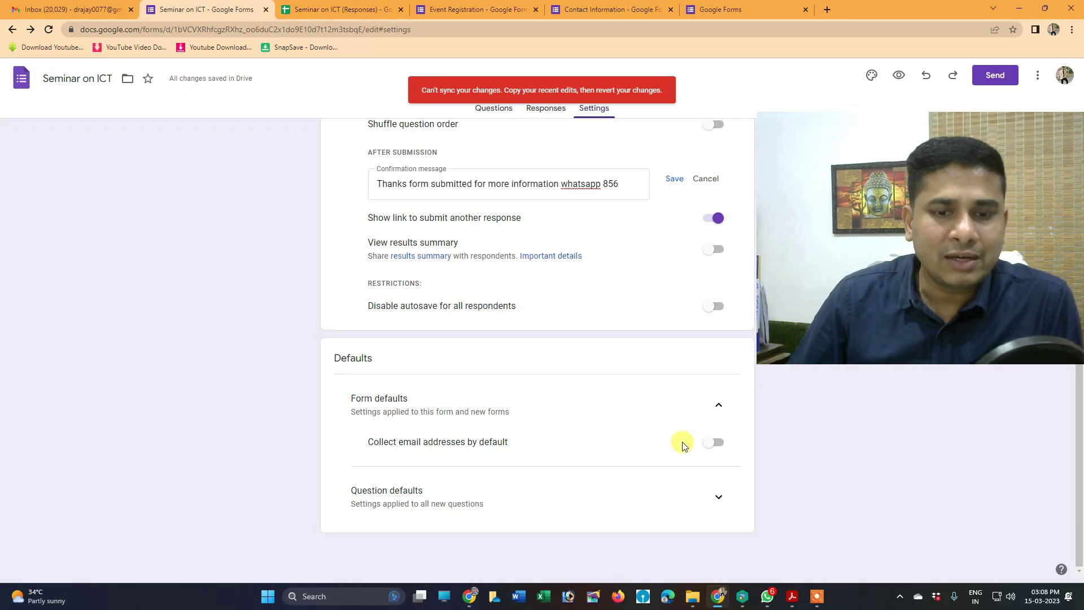
left_click(715, 442)
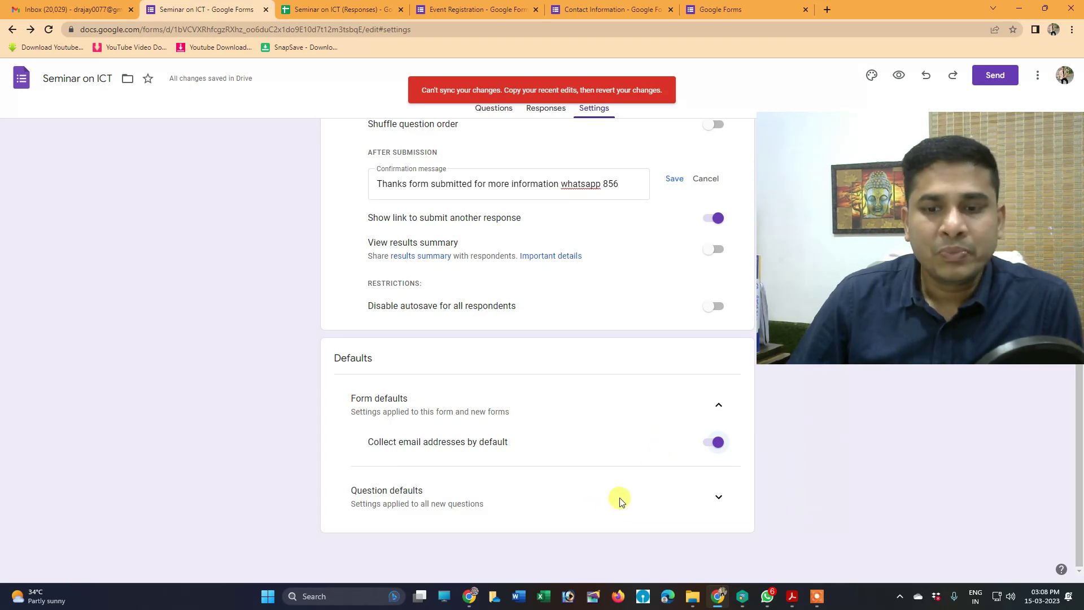
left_click(719, 498)
scroll(665, 496, "down", 1)
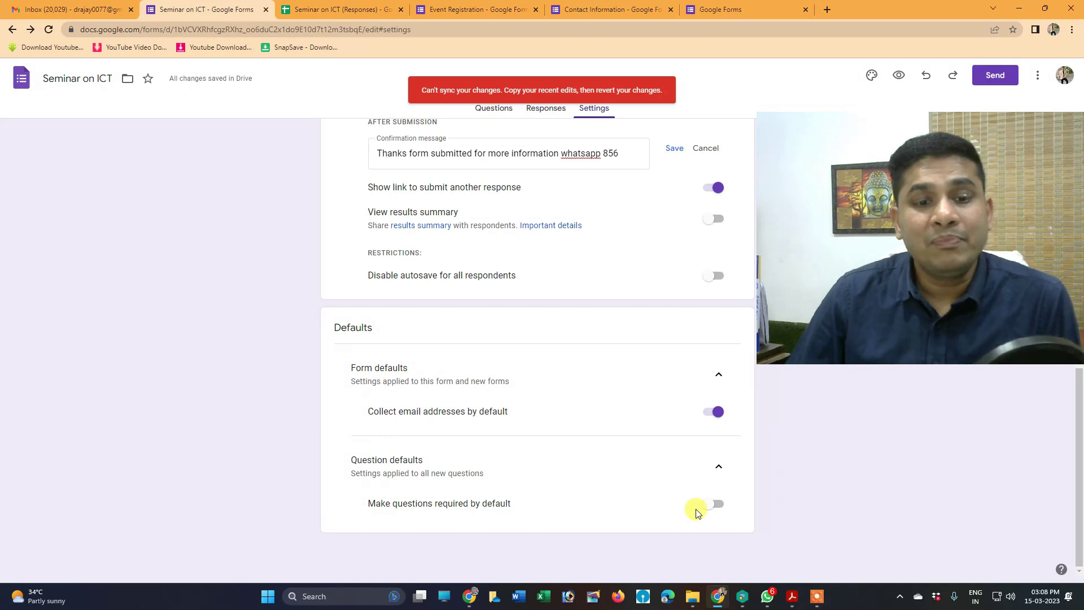
left_click(716, 504)
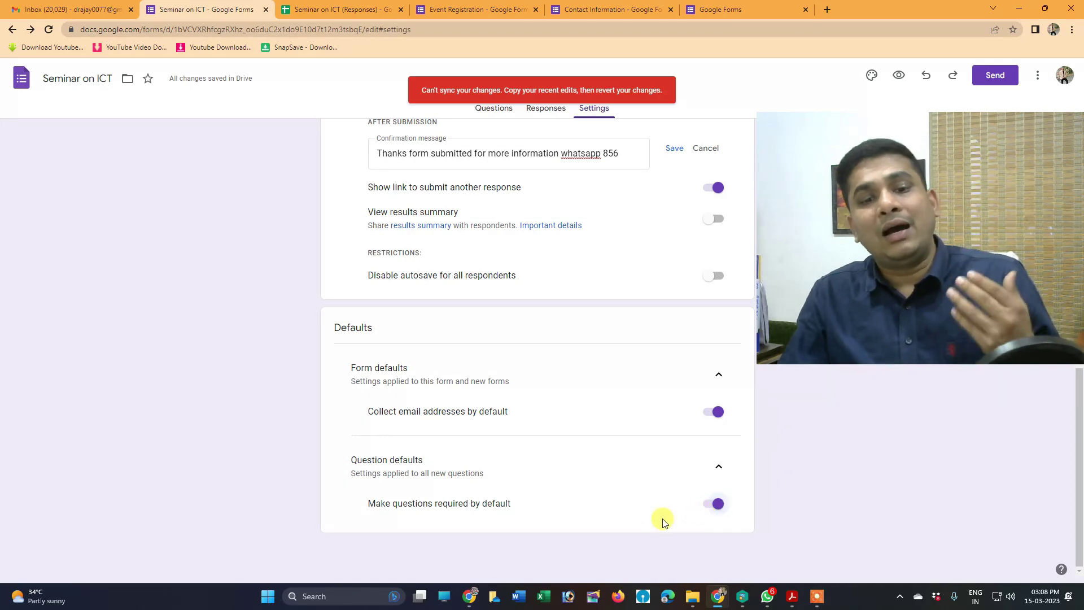
left_click(711, 504)
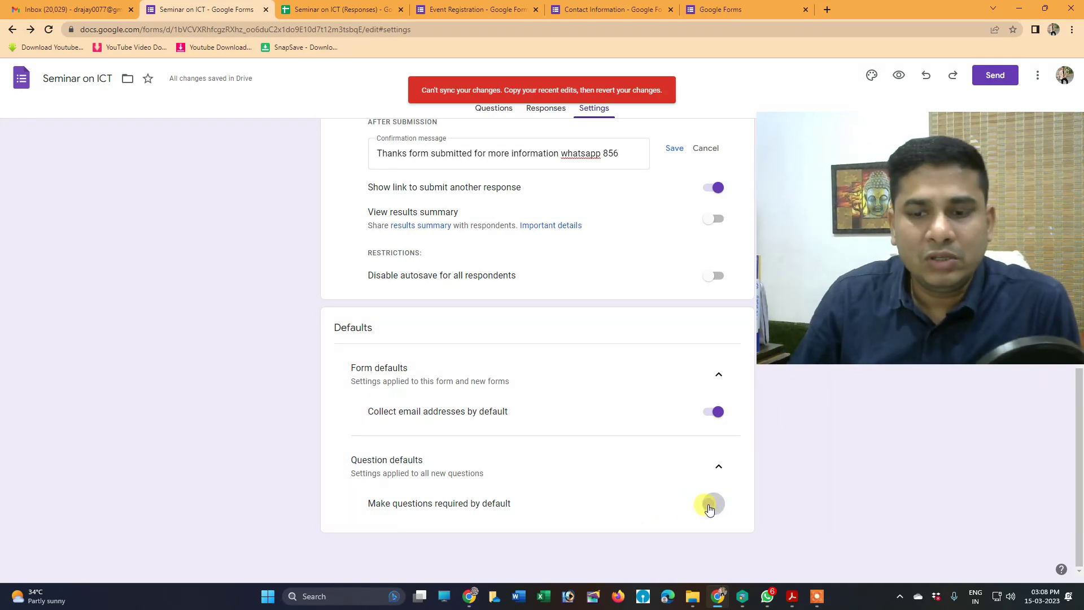
left_click(710, 416)
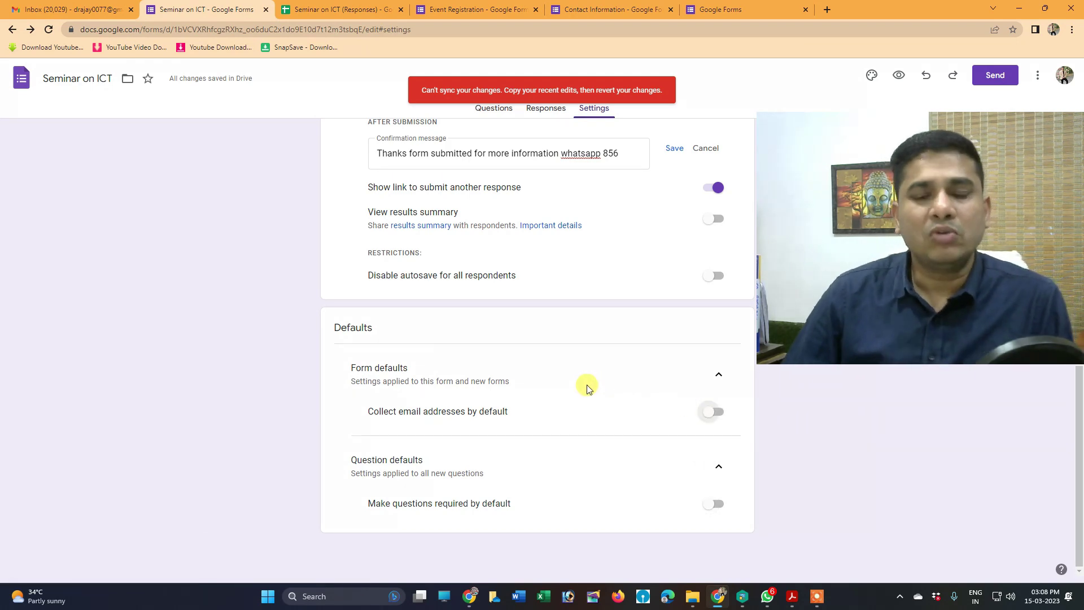
scroll(583, 384, "up", 6)
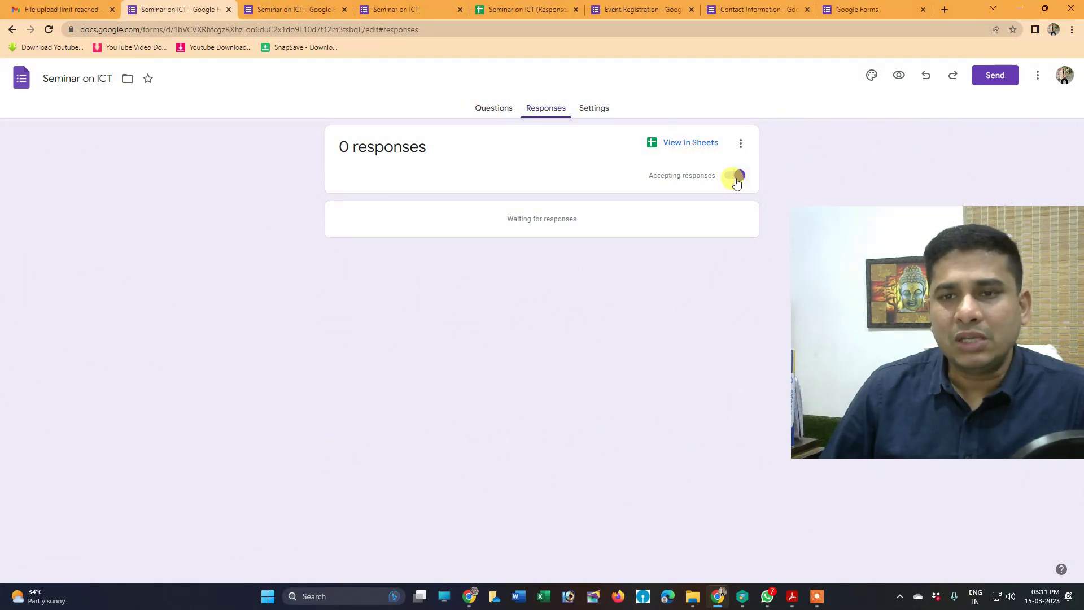
Switch off Accepting responses for Seminar on ICT and return to the questions
left_click(734, 175)
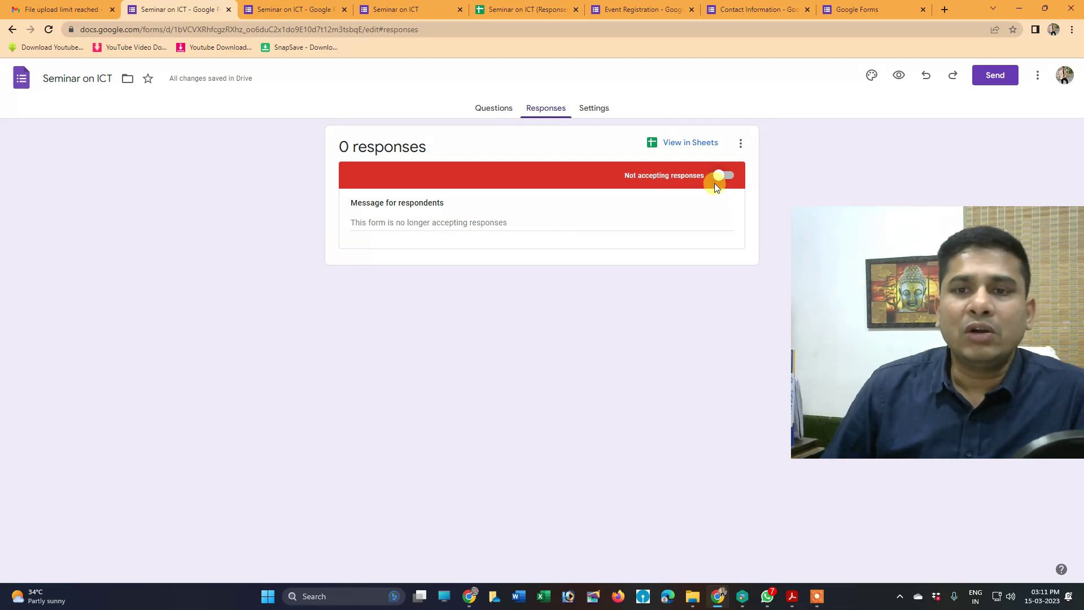
left_click(496, 108)
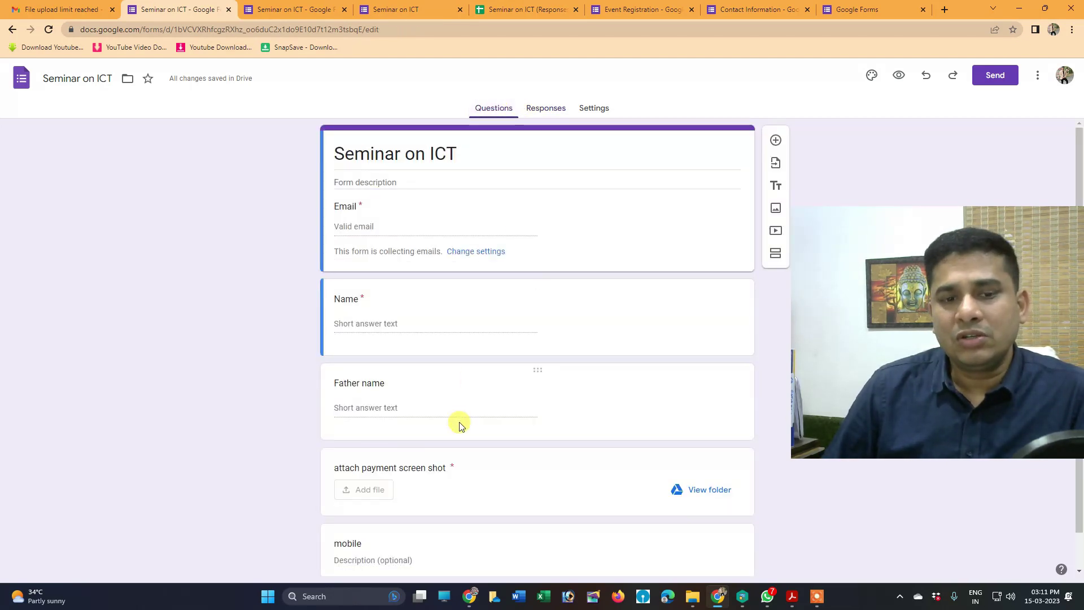
Delete the 'attach payment screen shot' upload question
scroll(460, 419, "down", 1)
left_click(497, 419)
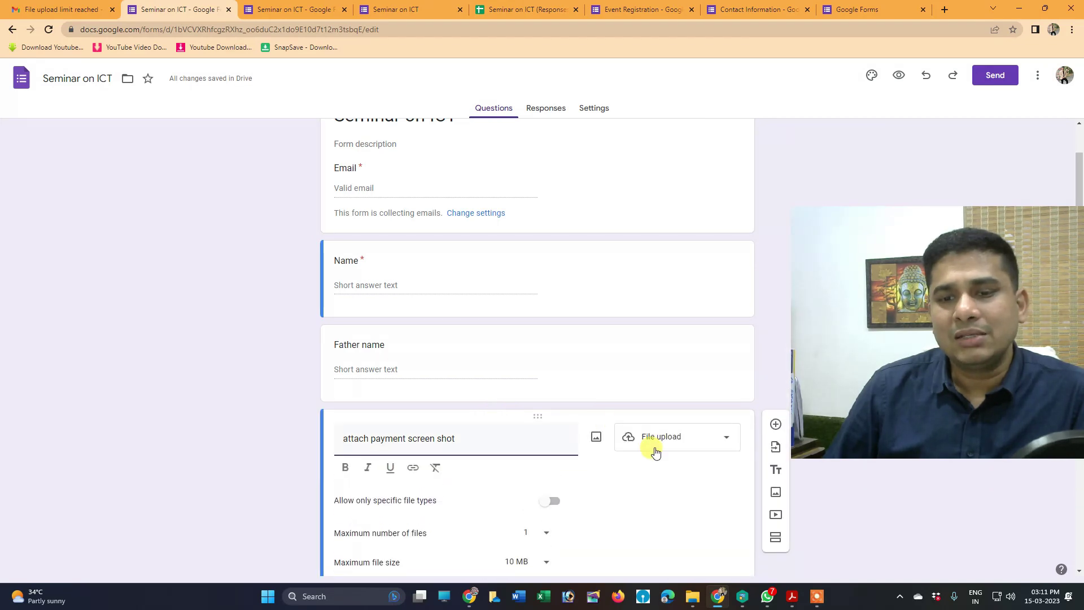
scroll(656, 447, "down", 3)
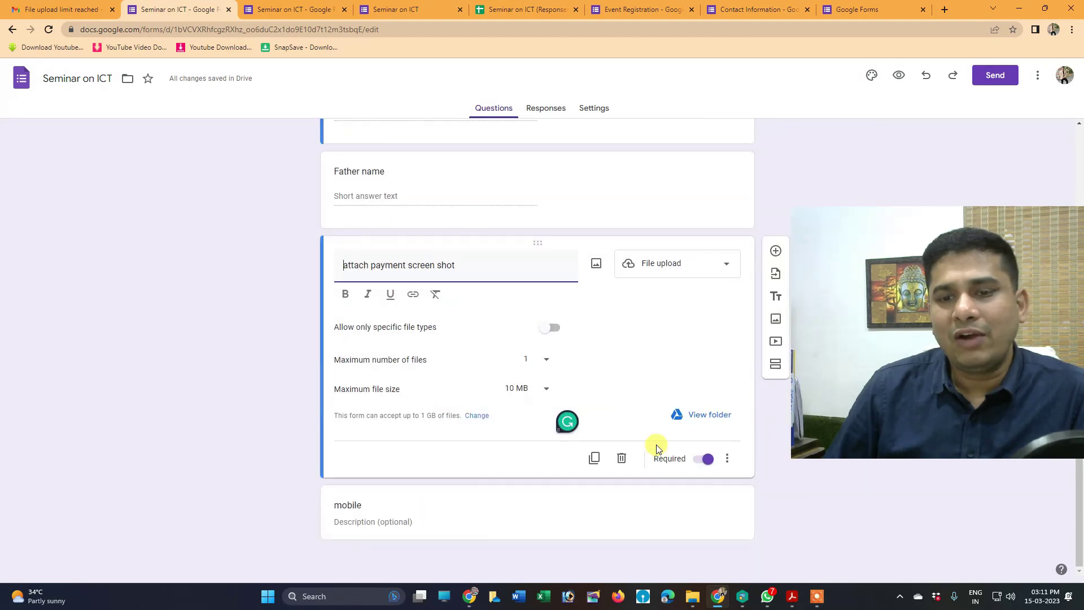
left_click(620, 459)
Look over the mobile question's description and its more-options menu
left_click(388, 510)
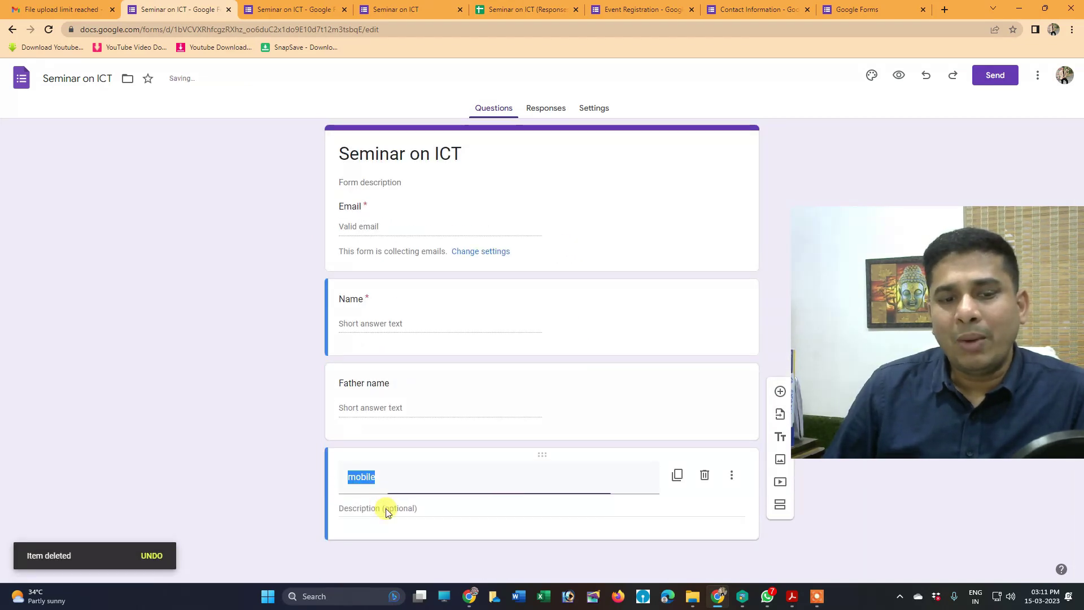
left_click(376, 527)
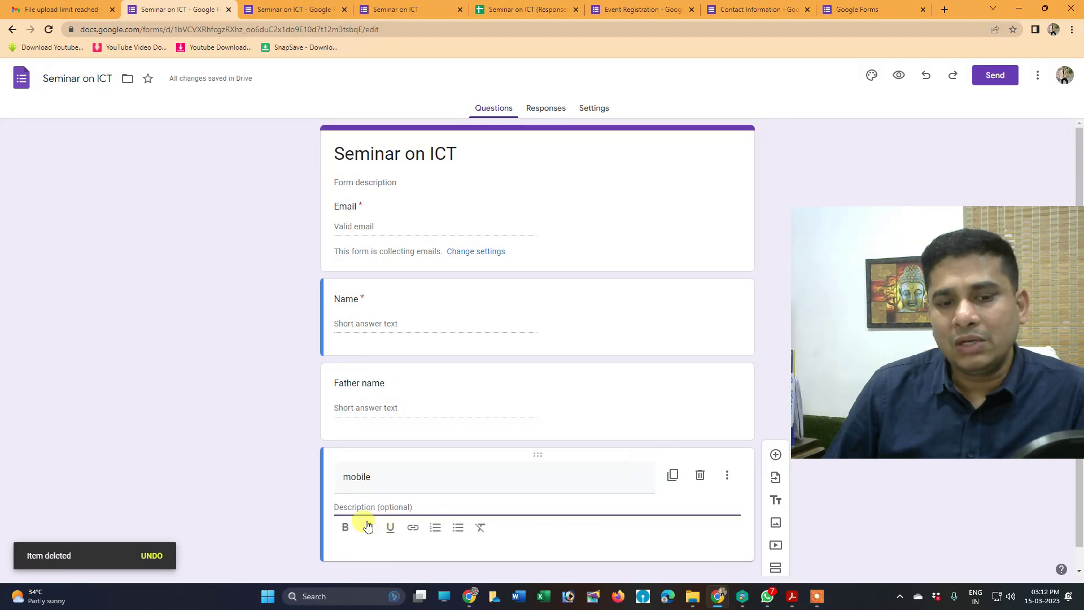
left_click(728, 475)
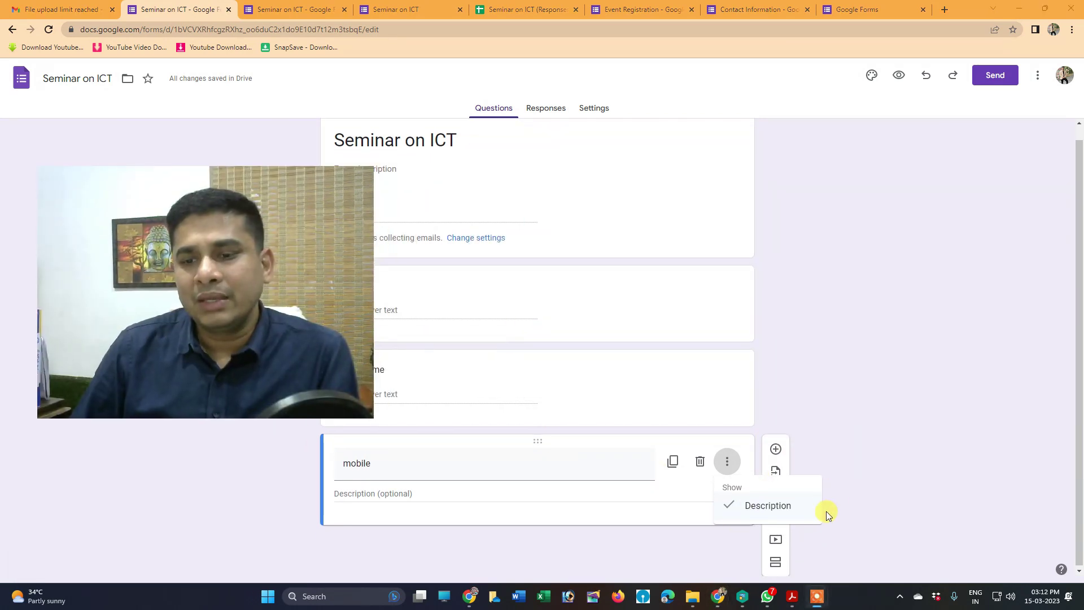
left_click(806, 562)
Add a Section 2 and an untitled title block, then delete both
left_click(776, 564)
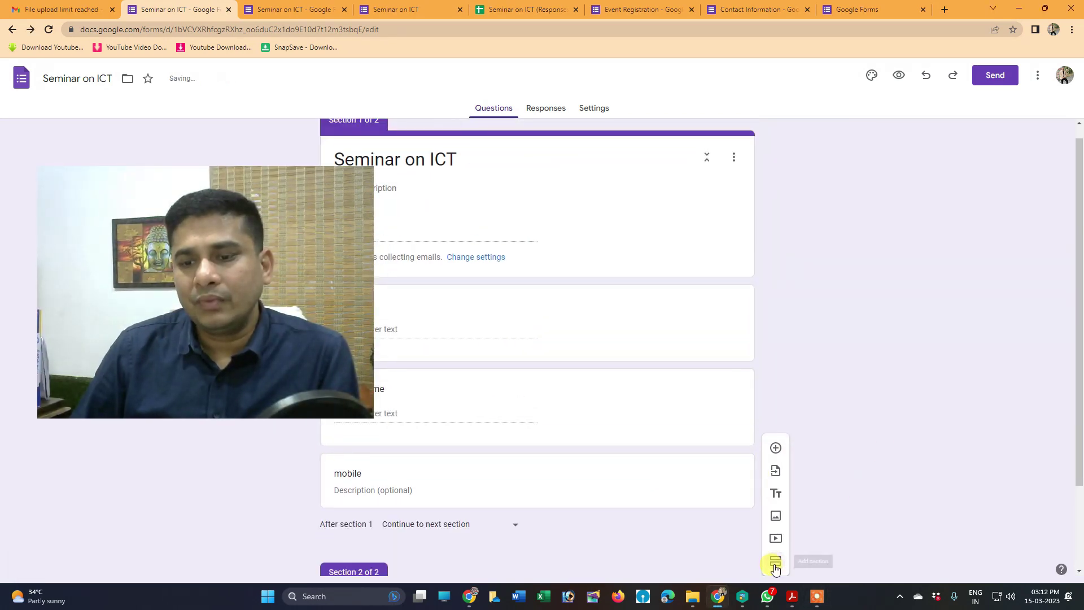
scroll(435, 529, "down", 2)
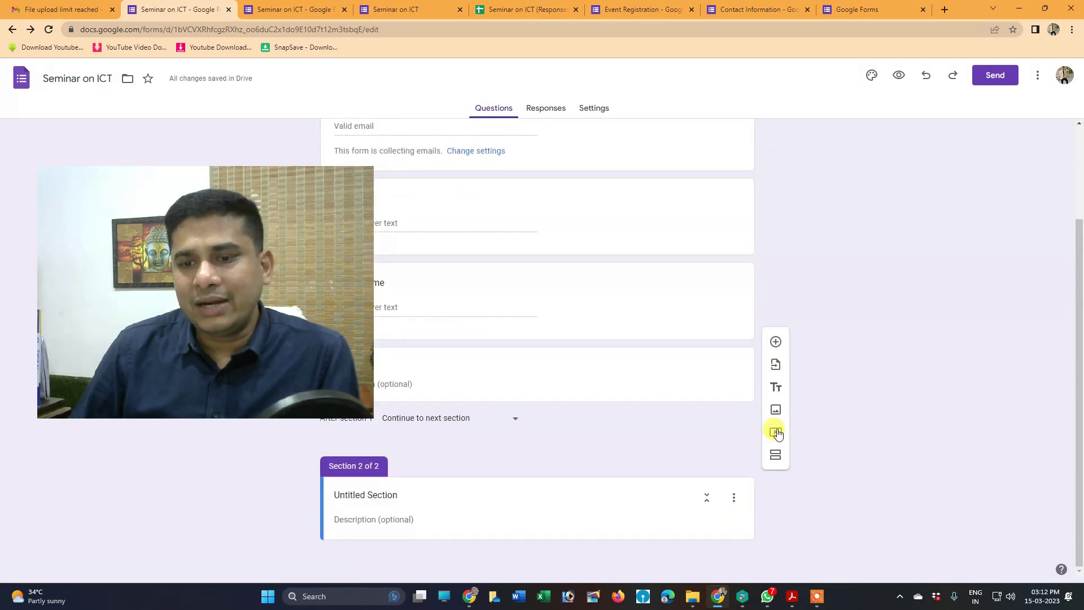
left_click(776, 388)
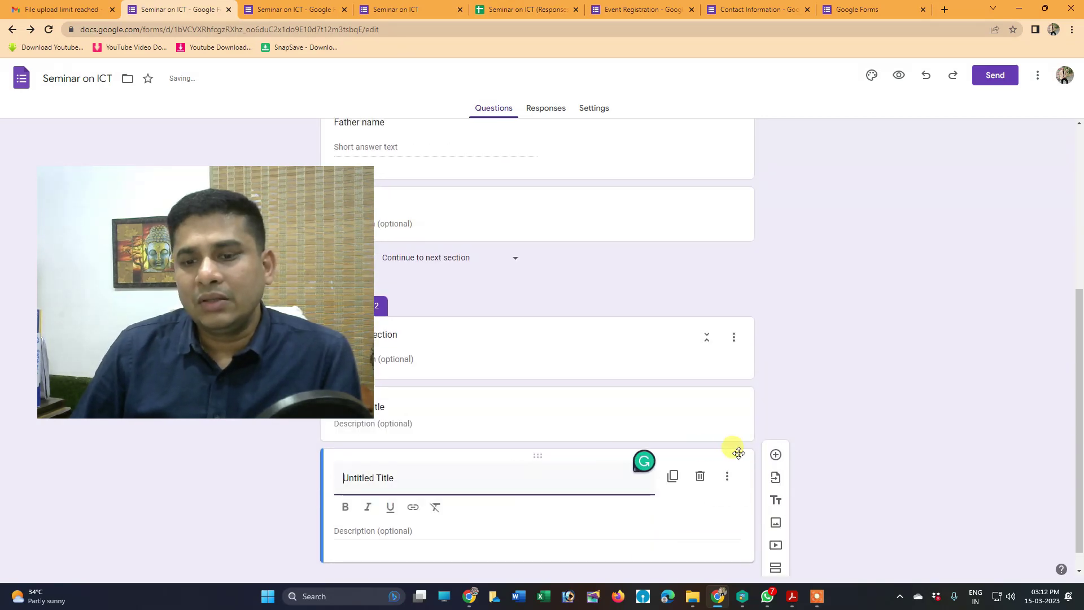
left_click(700, 476)
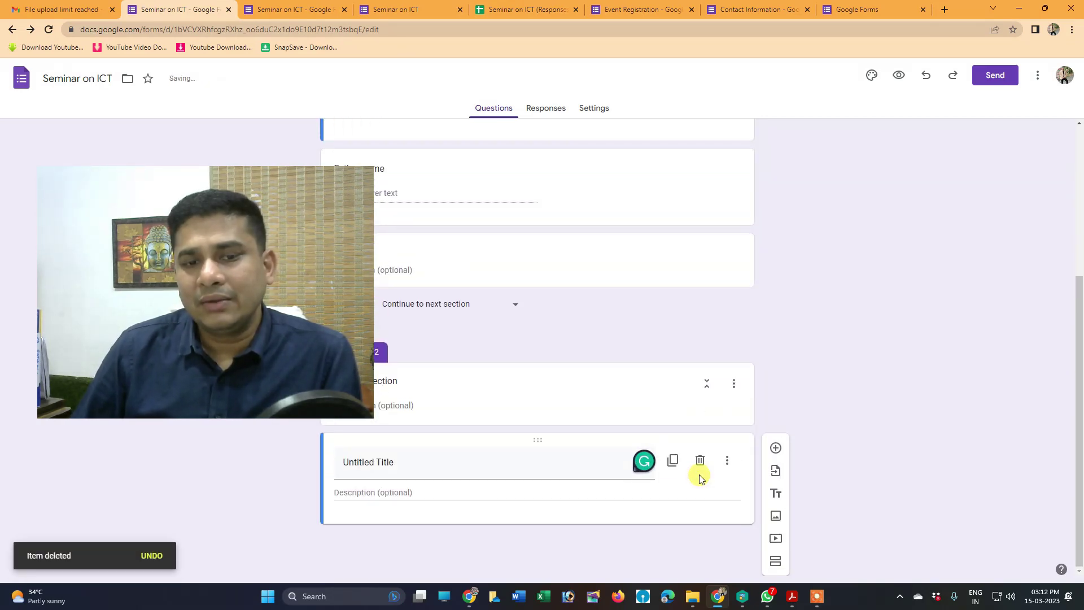
left_click(700, 456)
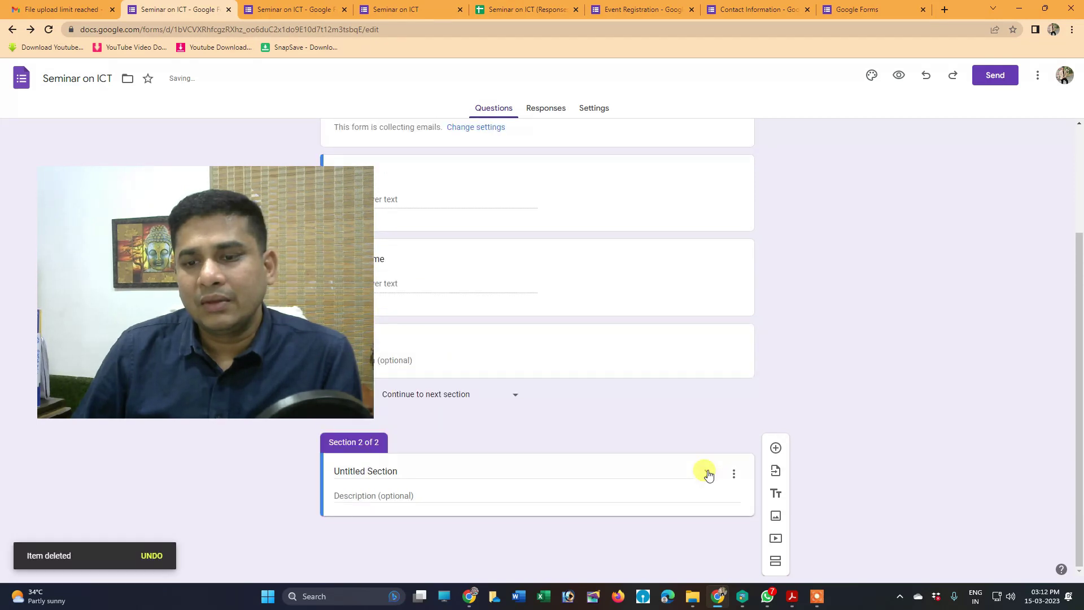
left_click(735, 477)
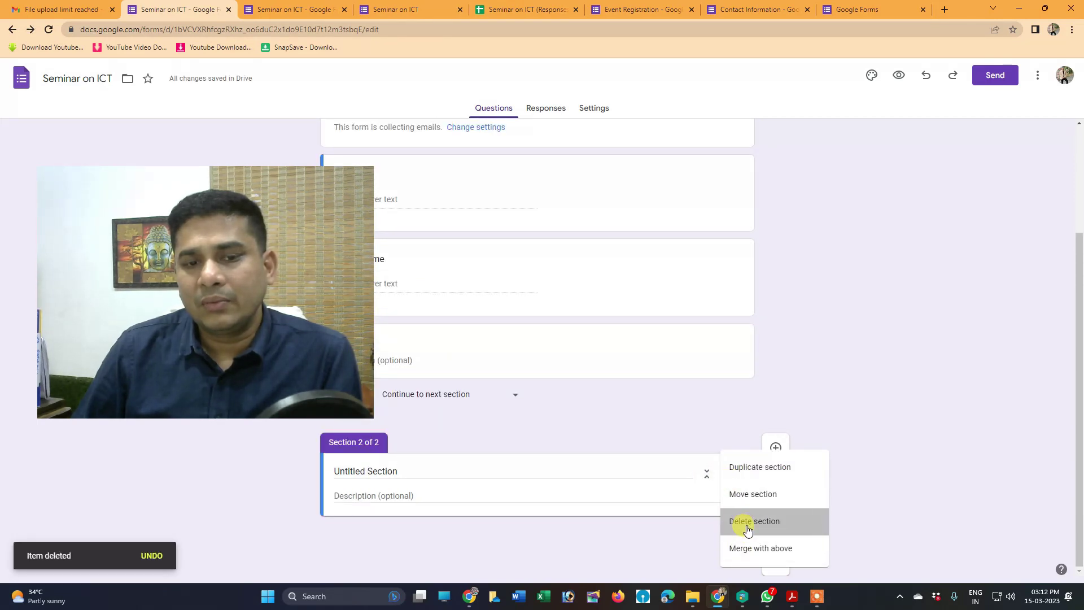
left_click(741, 521)
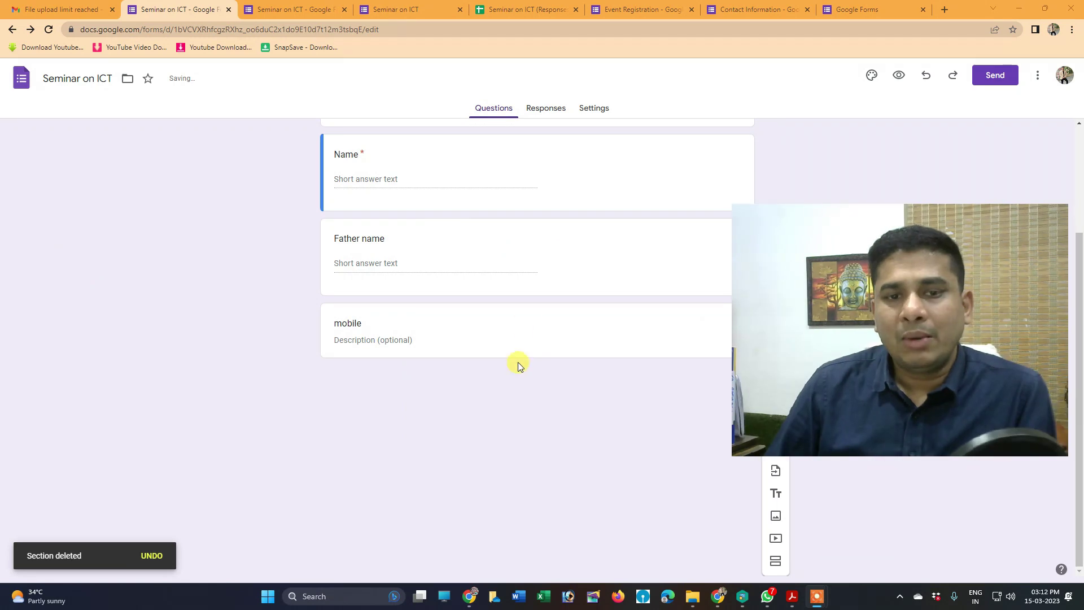
left_click(524, 339)
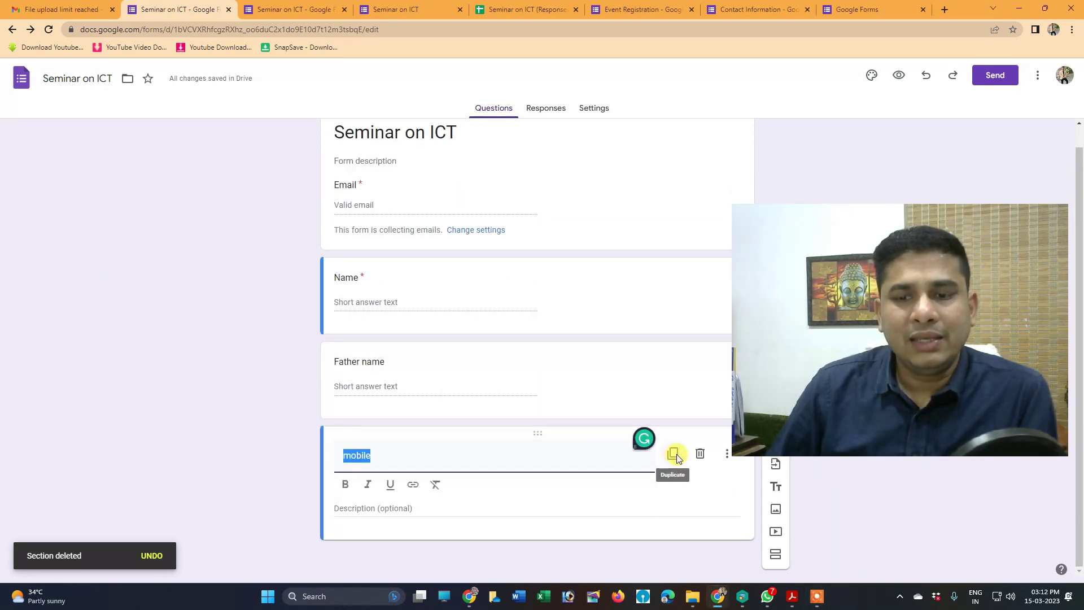
Duplicate the mobile question and retitle the copy 'mobile 2'
left_click_drag(818, 263, 860, 173)
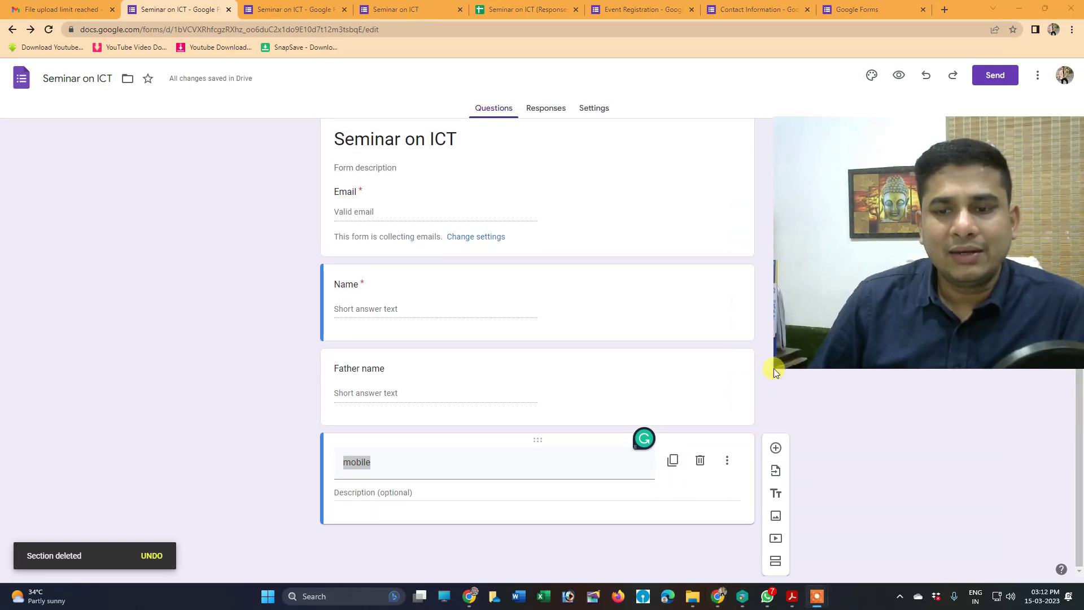
left_click(671, 462)
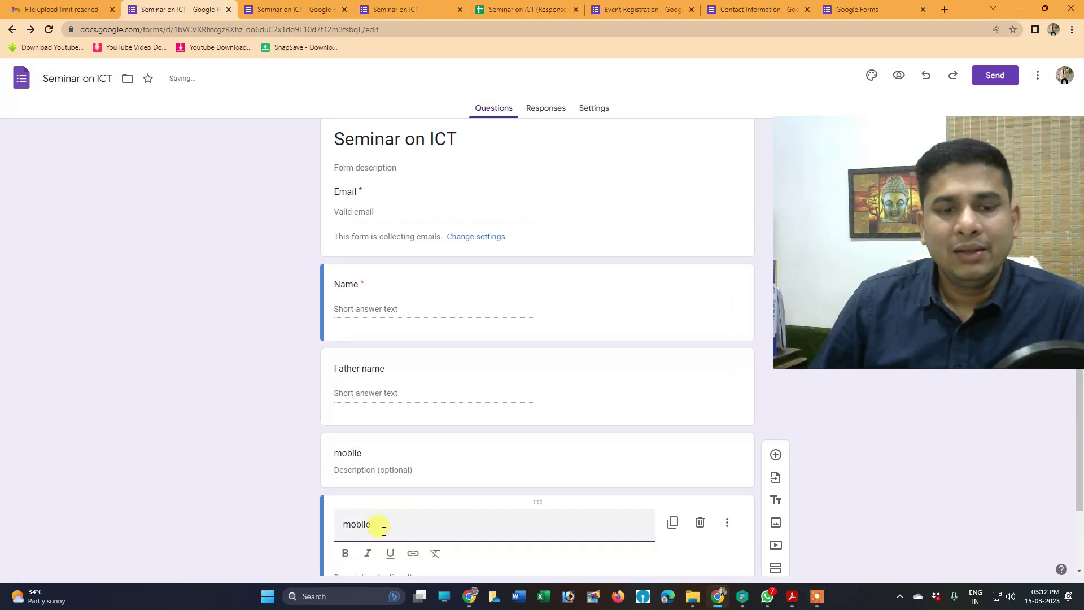
type("2")
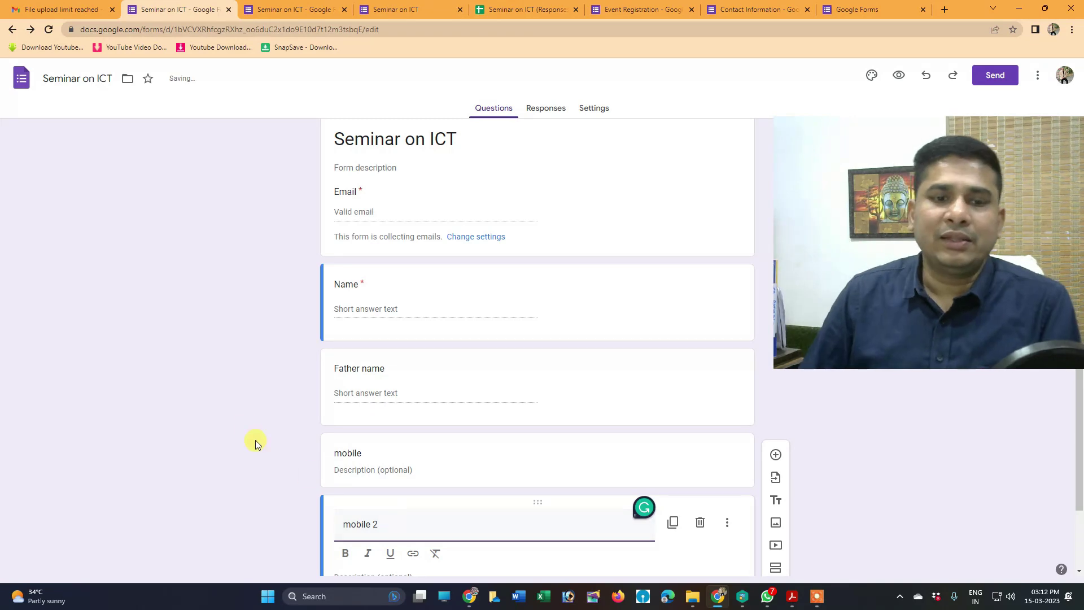
scroll(578, 435, "down", 1)
left_click(900, 472)
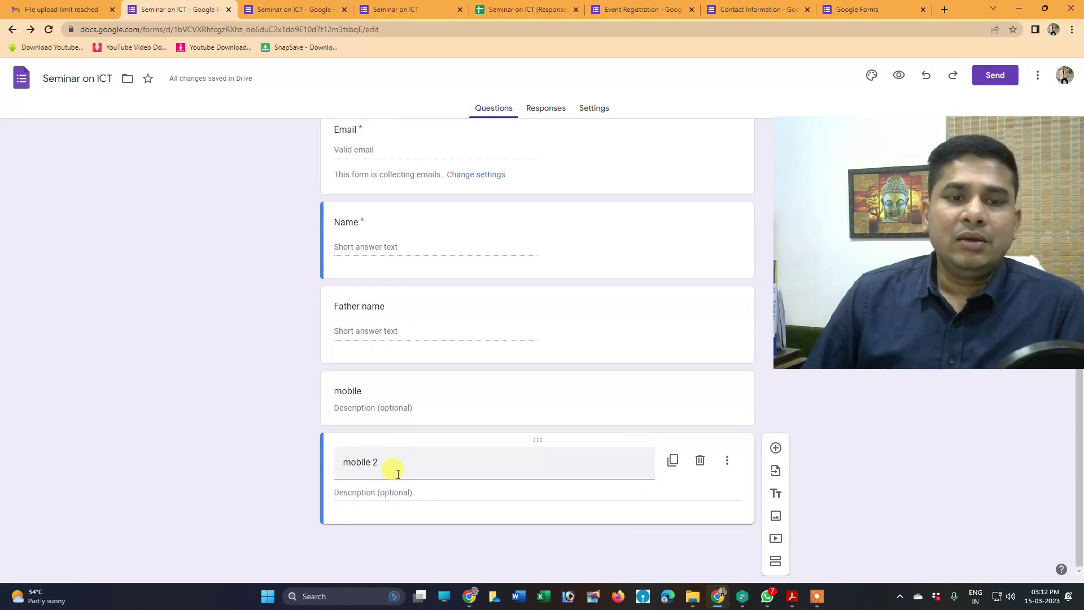
Preview the form, switch Accepting responses back on, and preview the live form
left_click(899, 77)
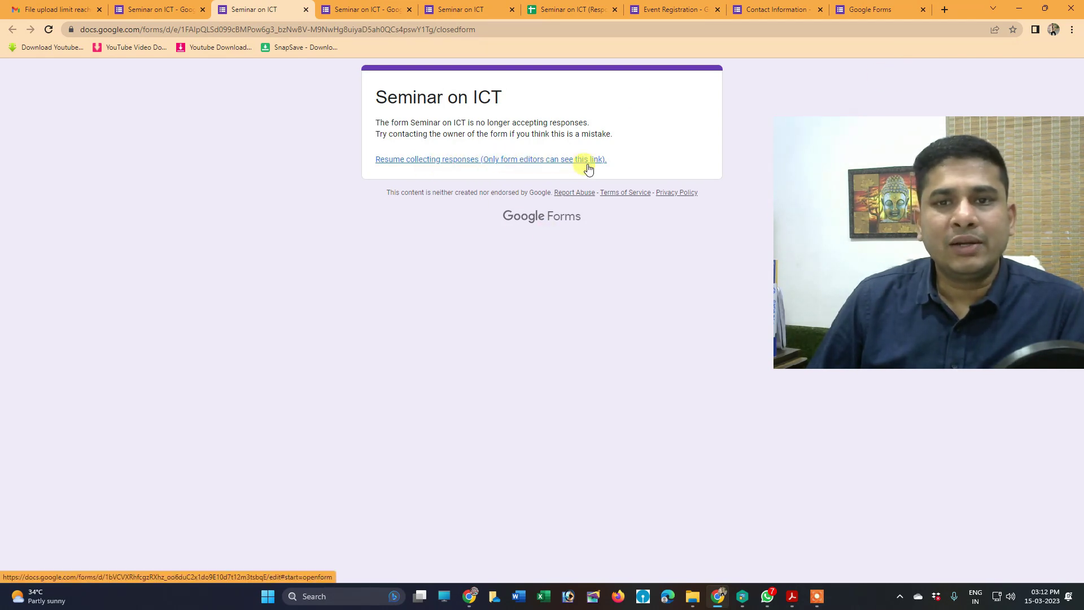
left_click(152, 10)
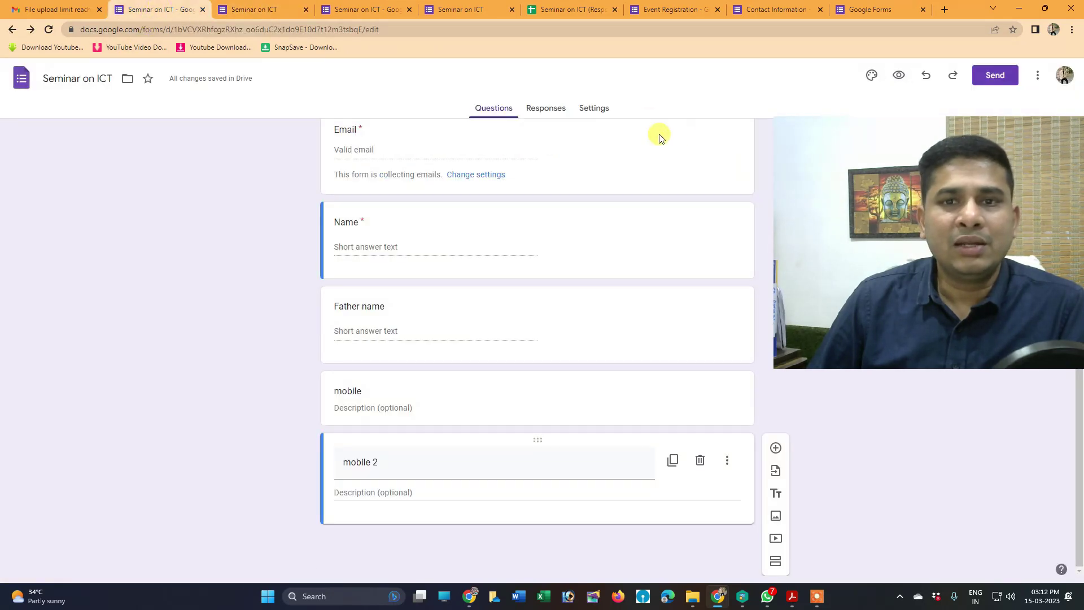
left_click(548, 109)
left_click(733, 176)
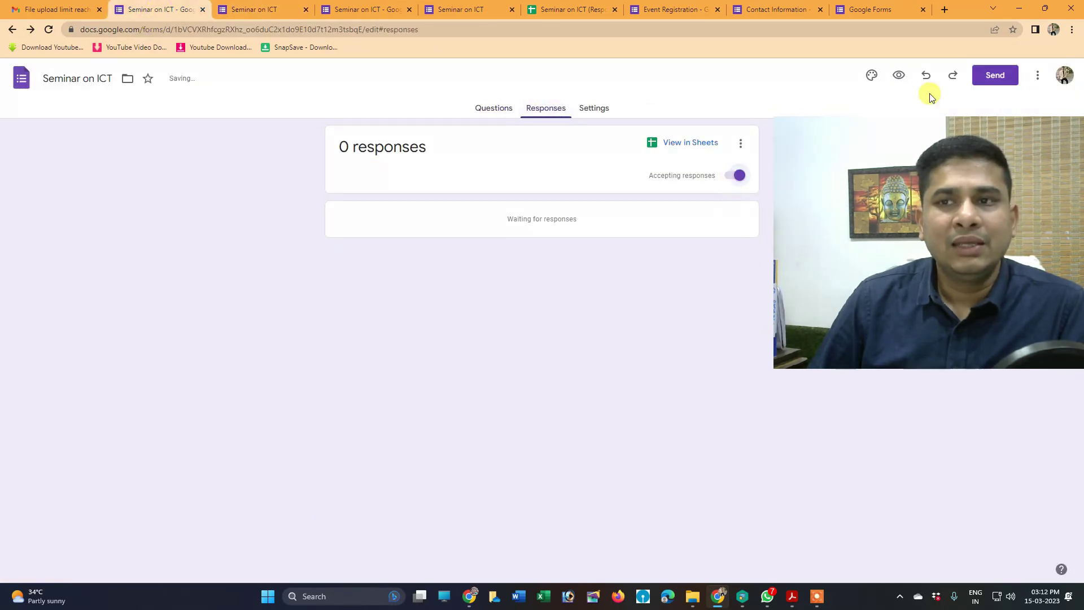
left_click(900, 75)
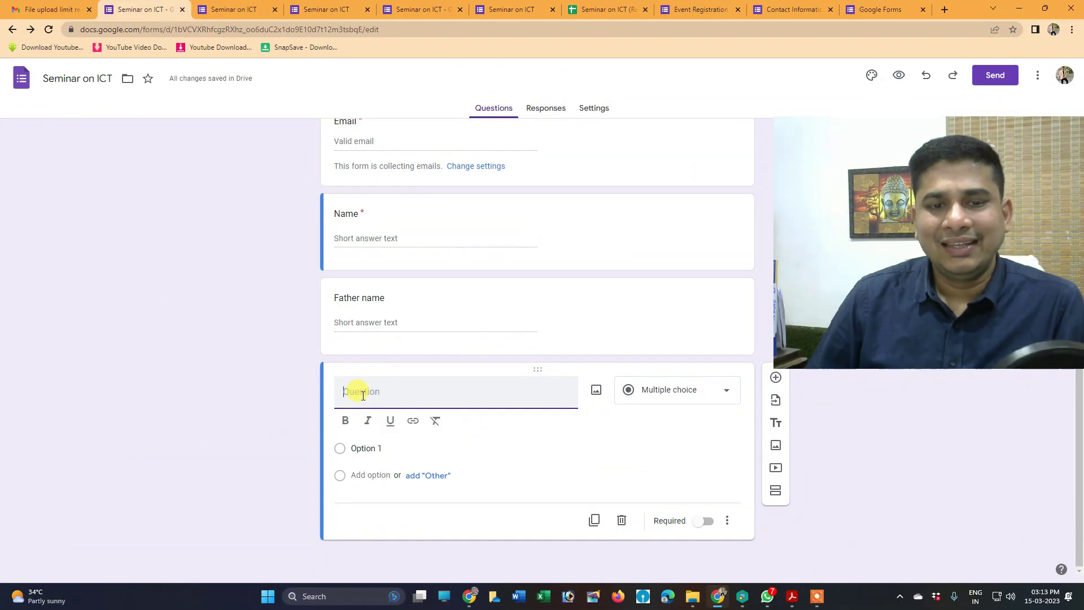
Create a Short answer question titled 'mobile' and add a new question beneath it
type("mobile")
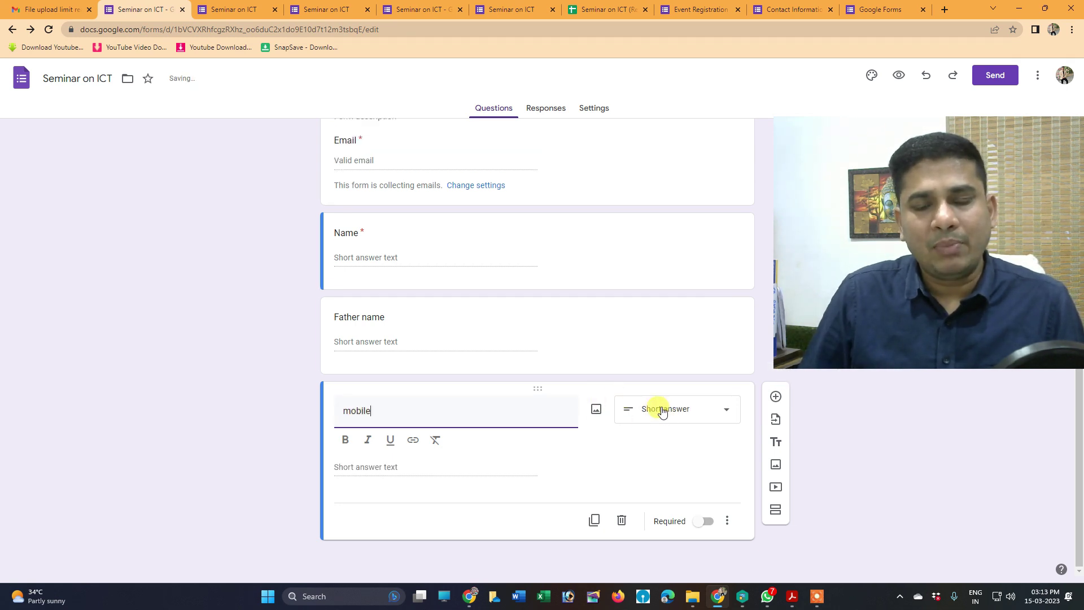
left_click(663, 412)
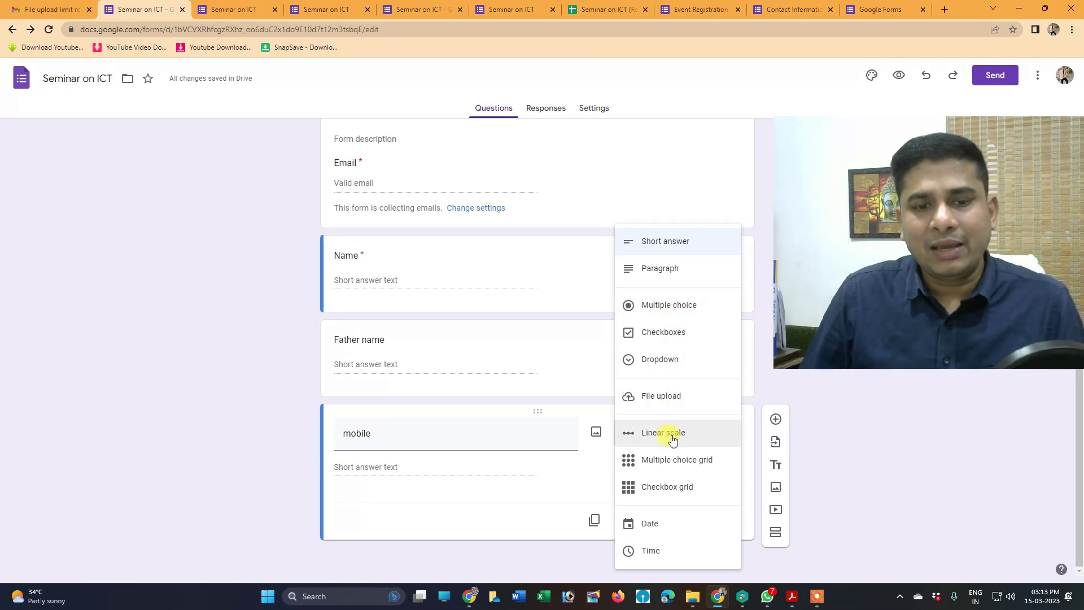
left_click(440, 509)
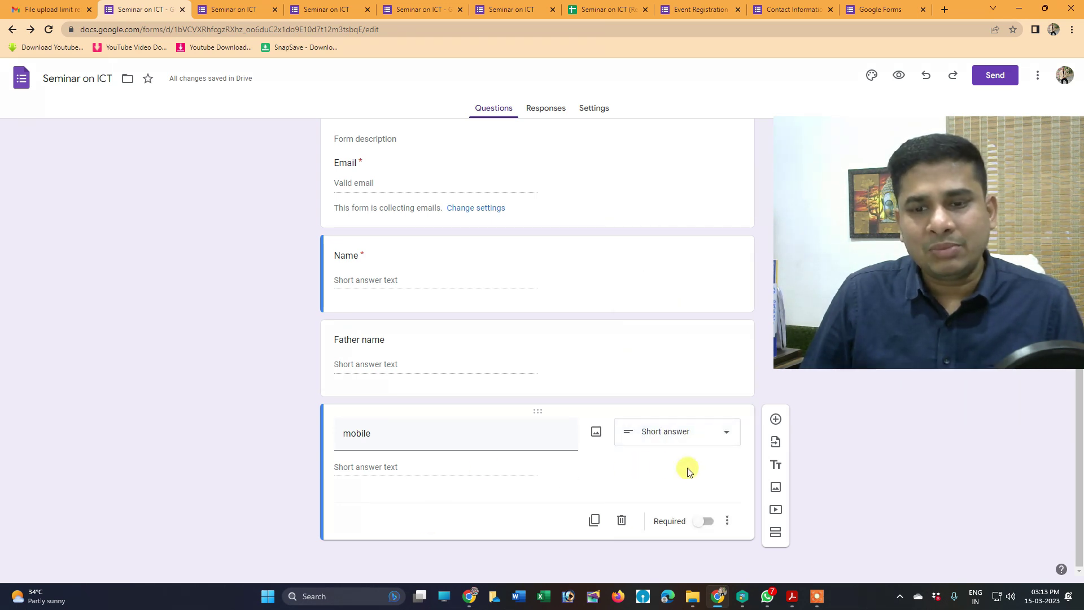
left_click(776, 421)
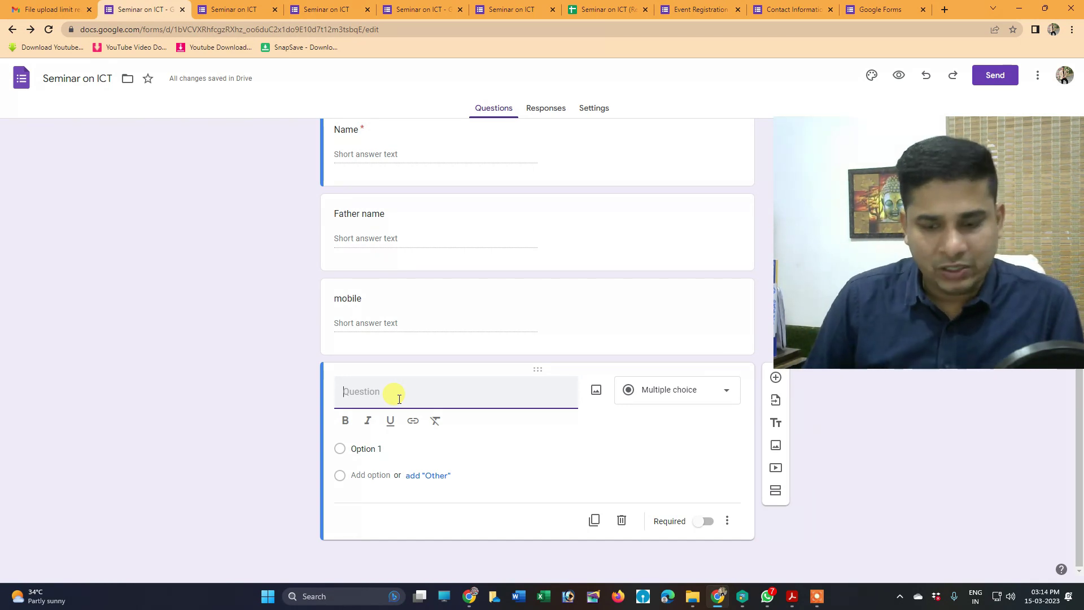
Make 'How do you like Speaker' a 1–5 linear scale labelled 'Bad' to 'Good'
type("How do")
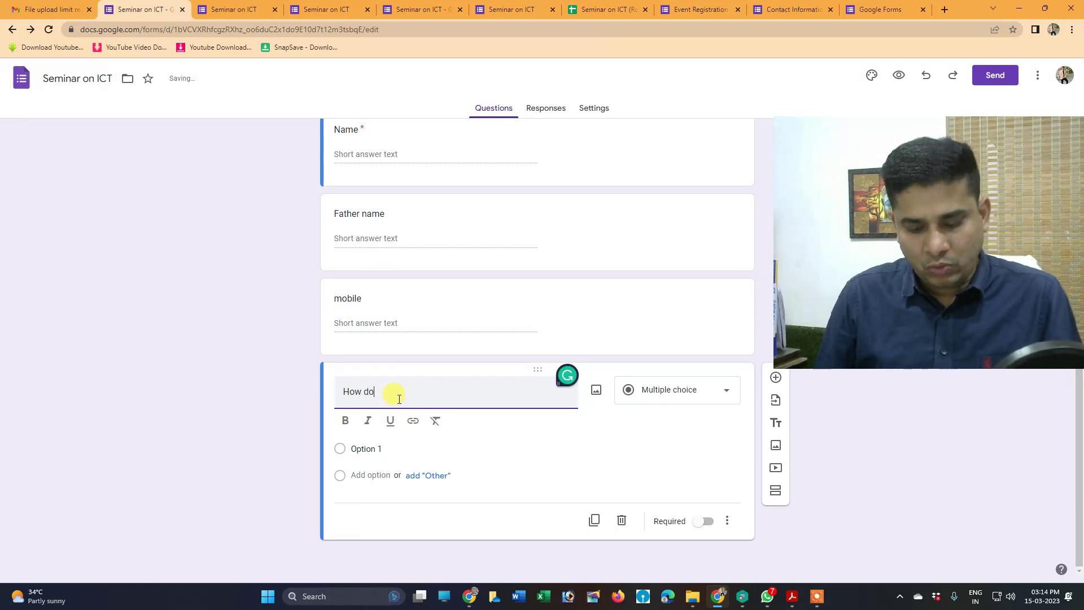
type(" you like ")
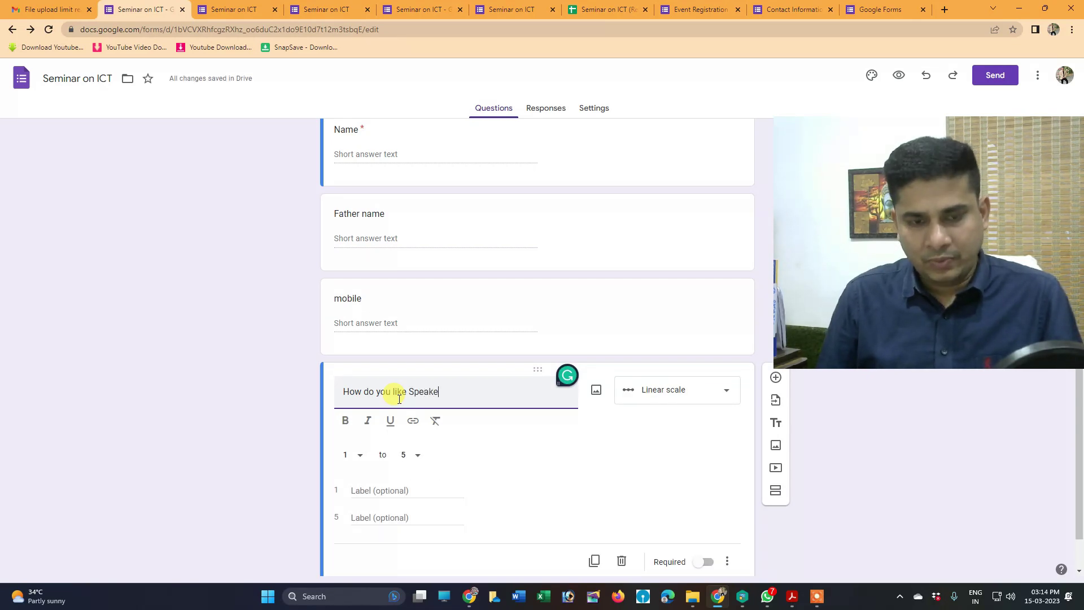
type("Speaker")
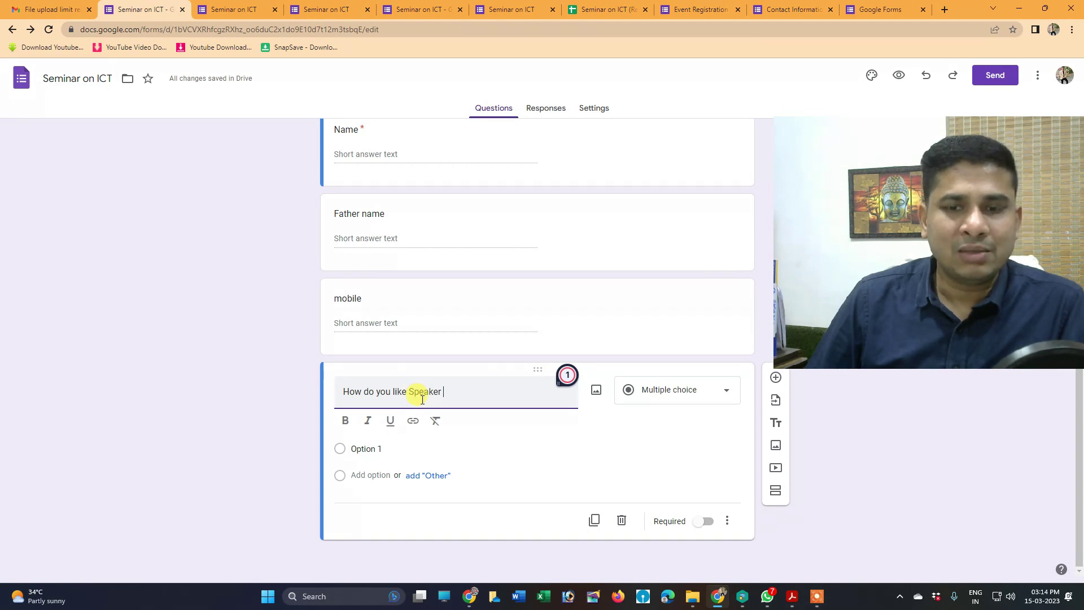
left_click(642, 392)
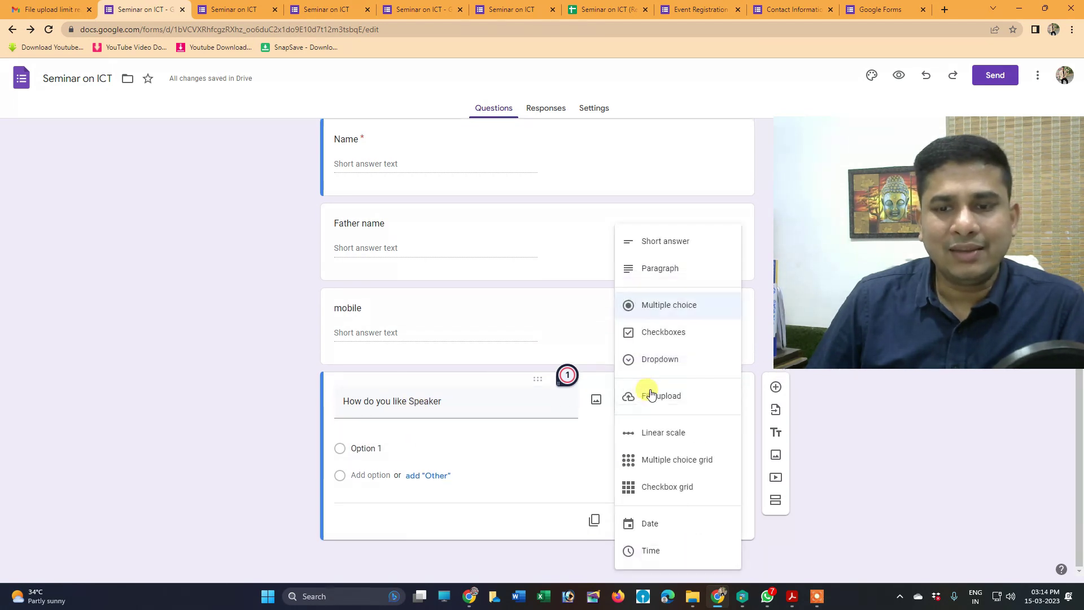
left_click(655, 434)
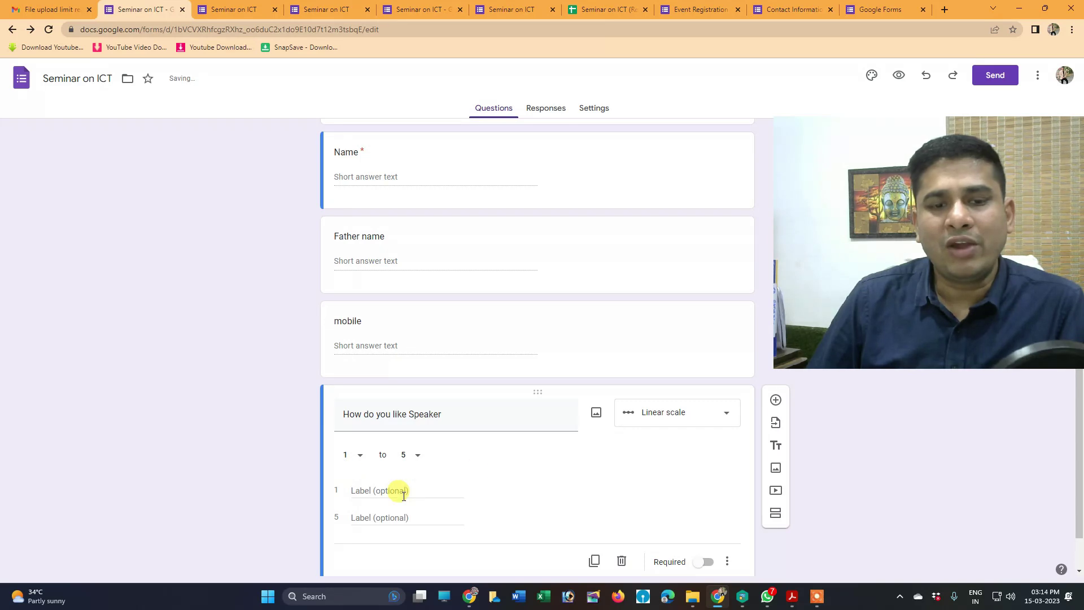
left_click(444, 494)
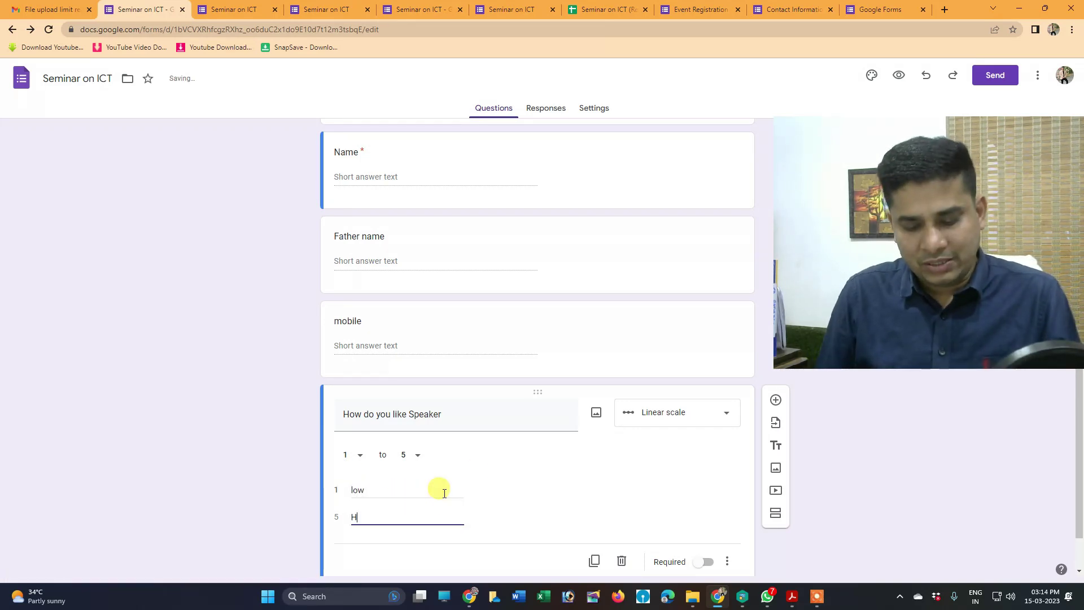
double_click(389, 494)
type("Baad")
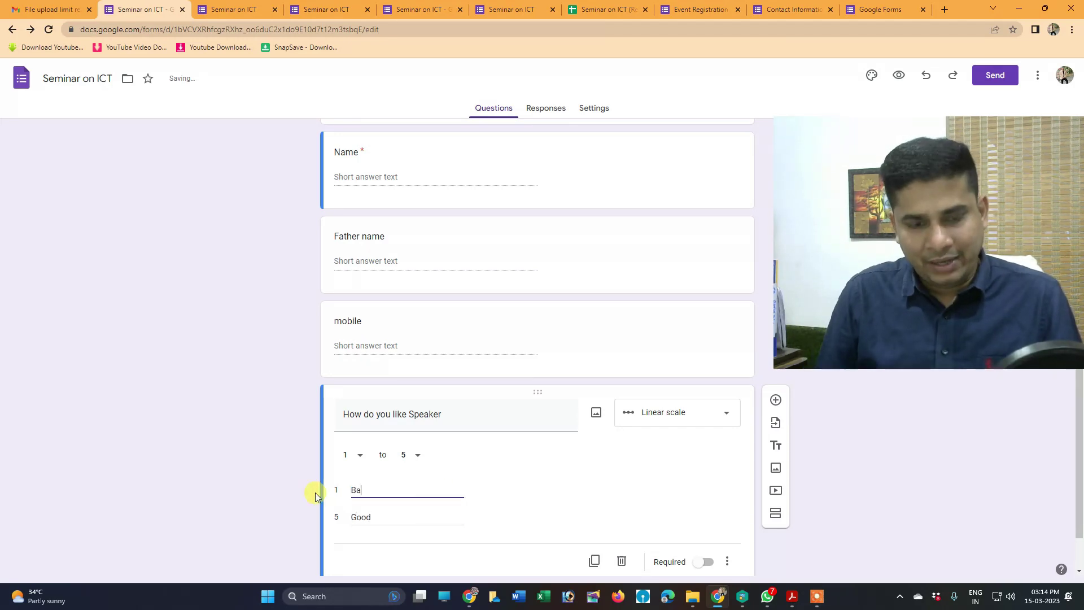
key("BackSpace")
key("BackSpace")
type("d")
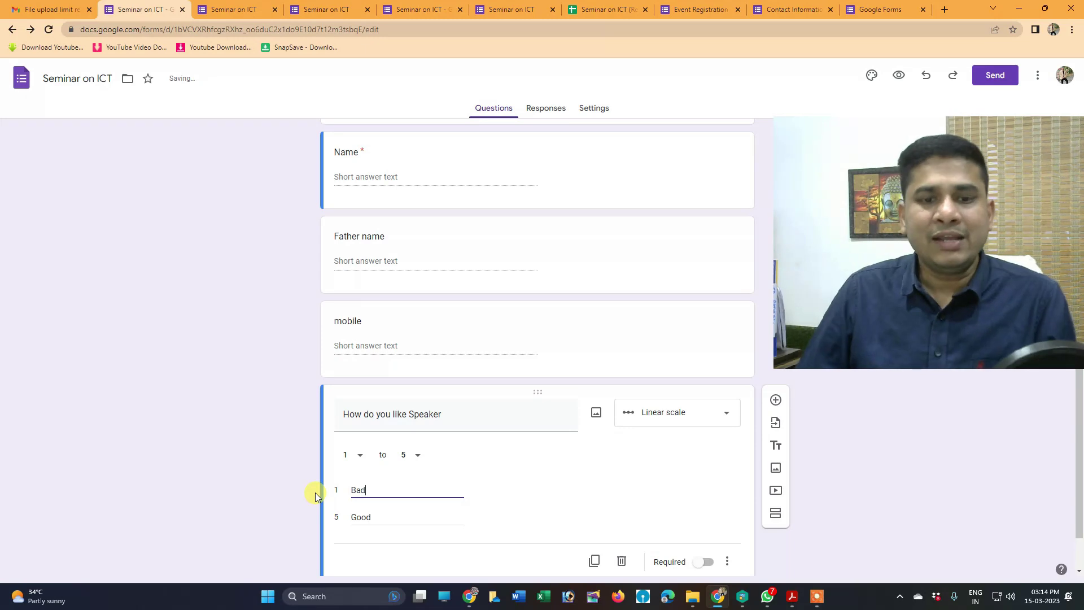
left_click(636, 482)
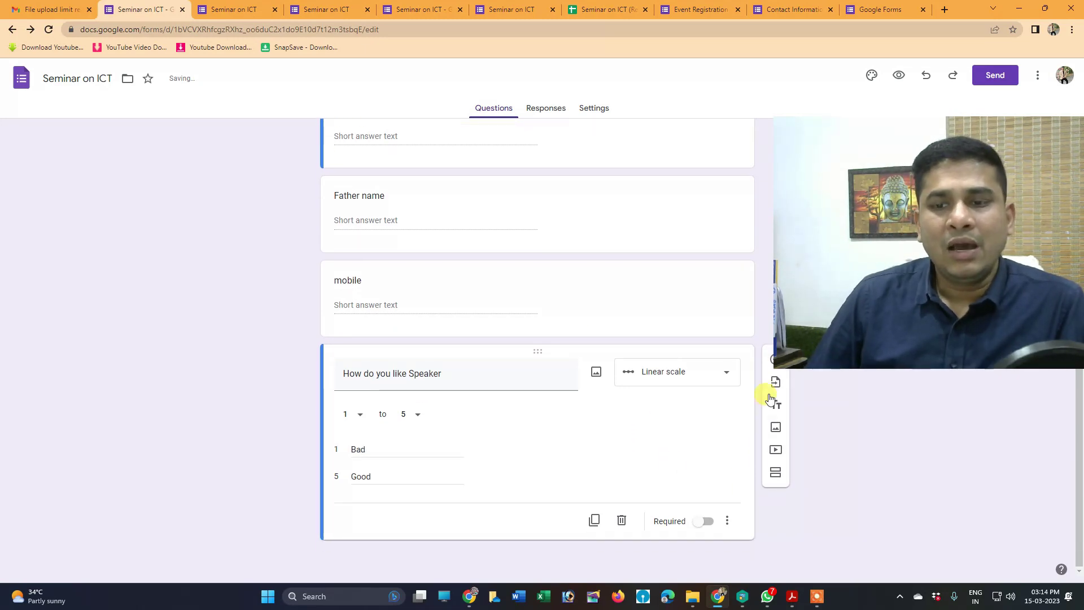
Add a new question below the scale as a Multiple choice grid
left_click(775, 360)
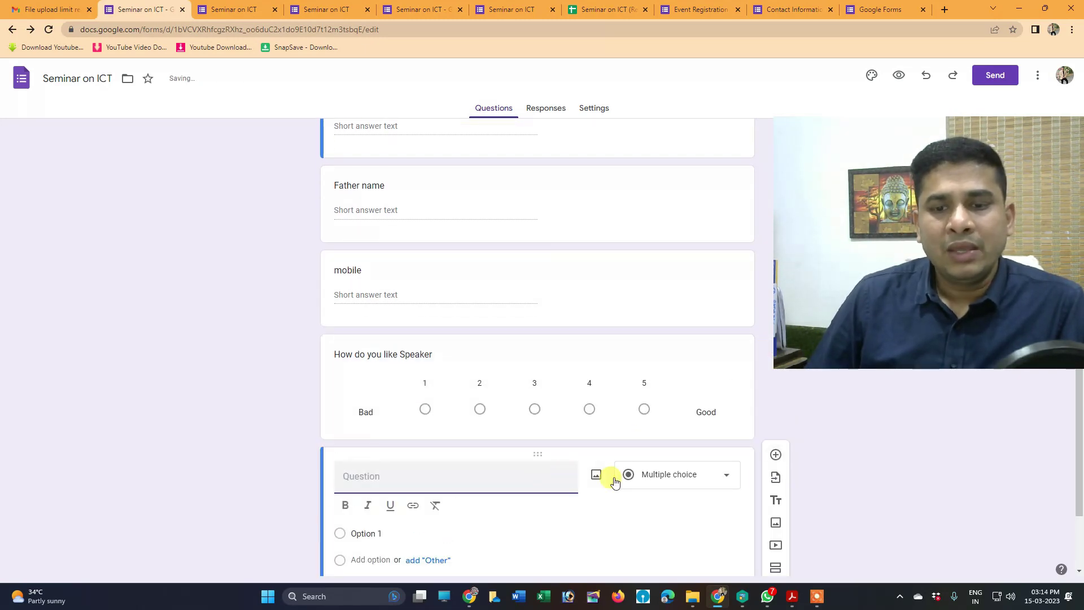
left_click(652, 481)
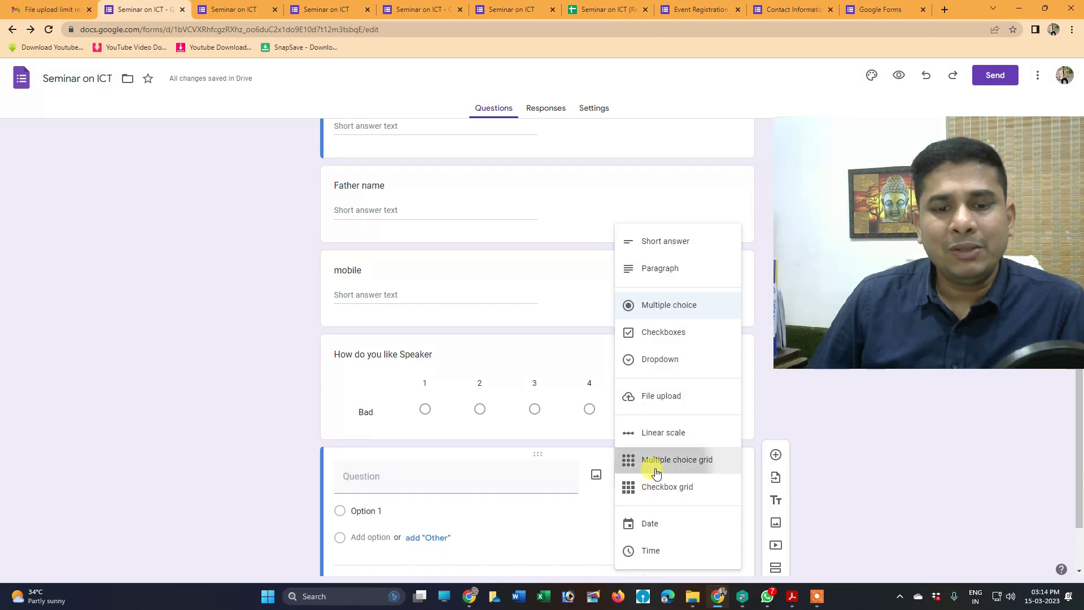
left_click(649, 460)
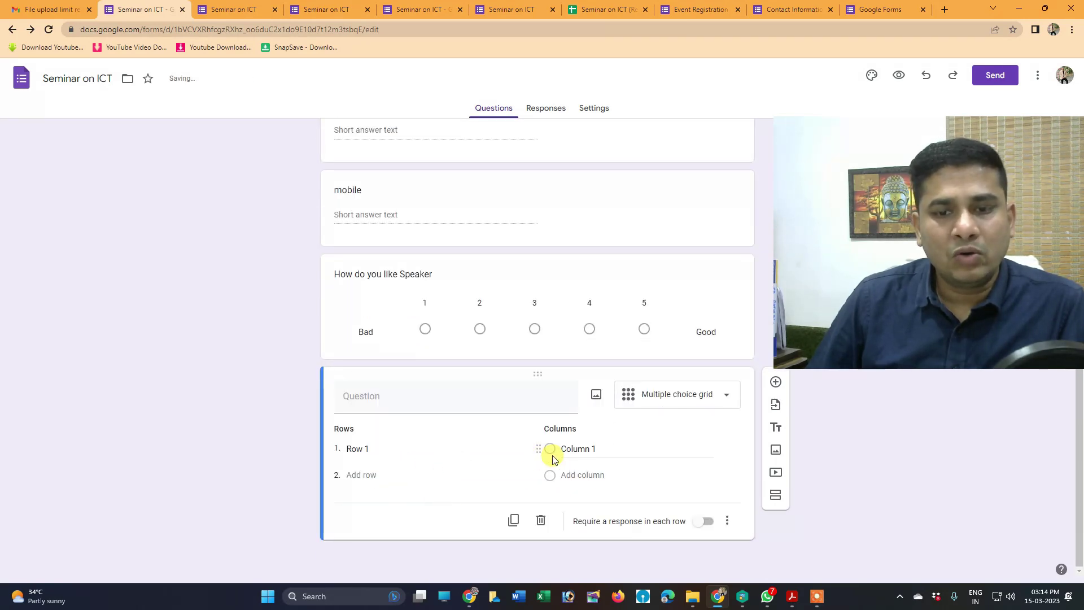
Change the grid to Checkbox grid with rows 1, 2, 3 and one column 'good'
left_click(669, 395)
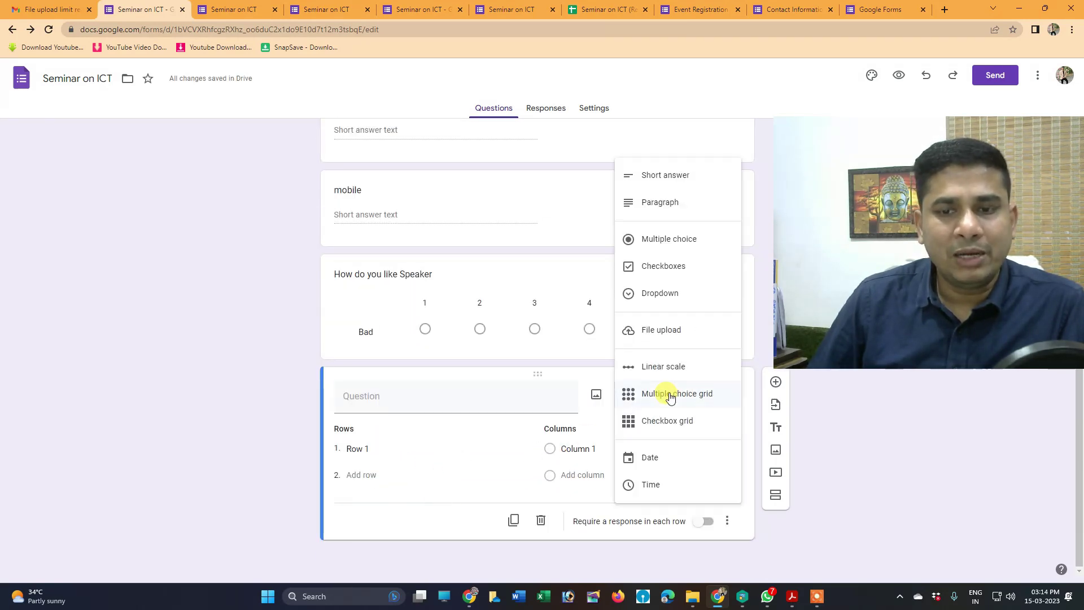
left_click(670, 429)
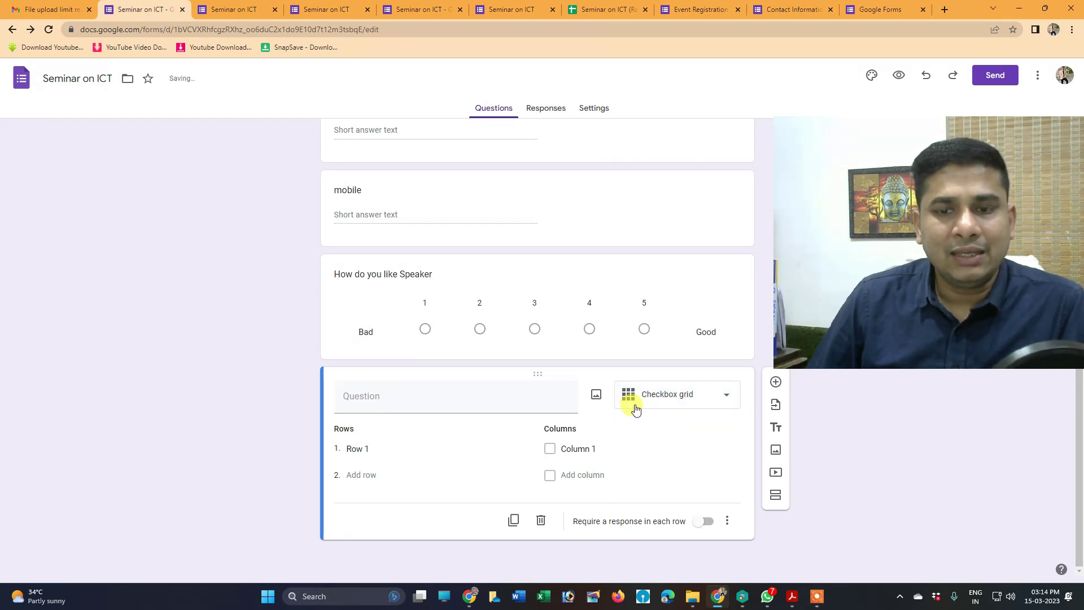
left_click(359, 449)
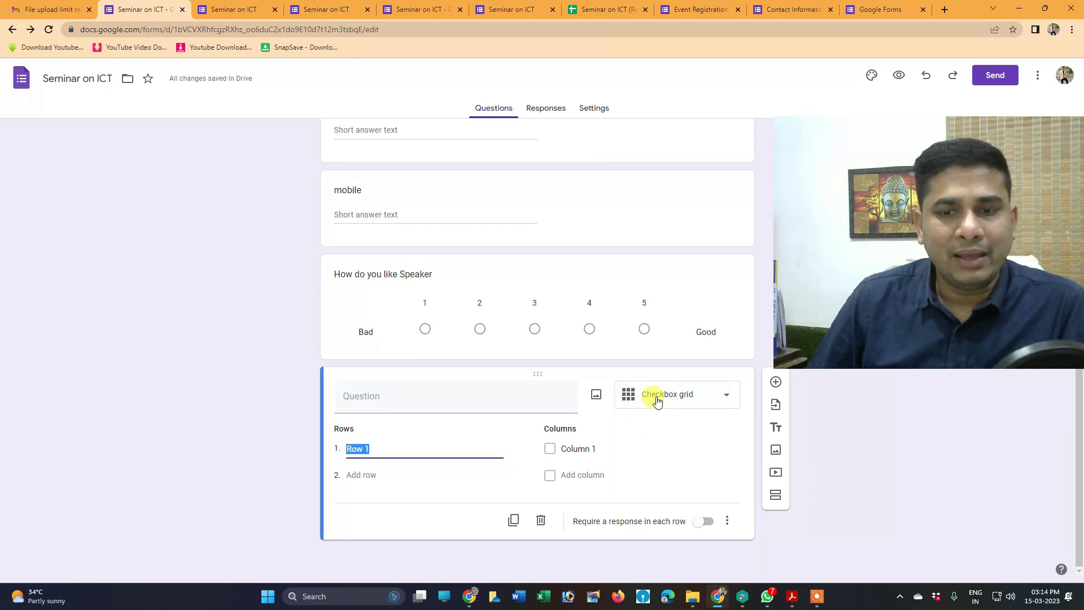
type("1")
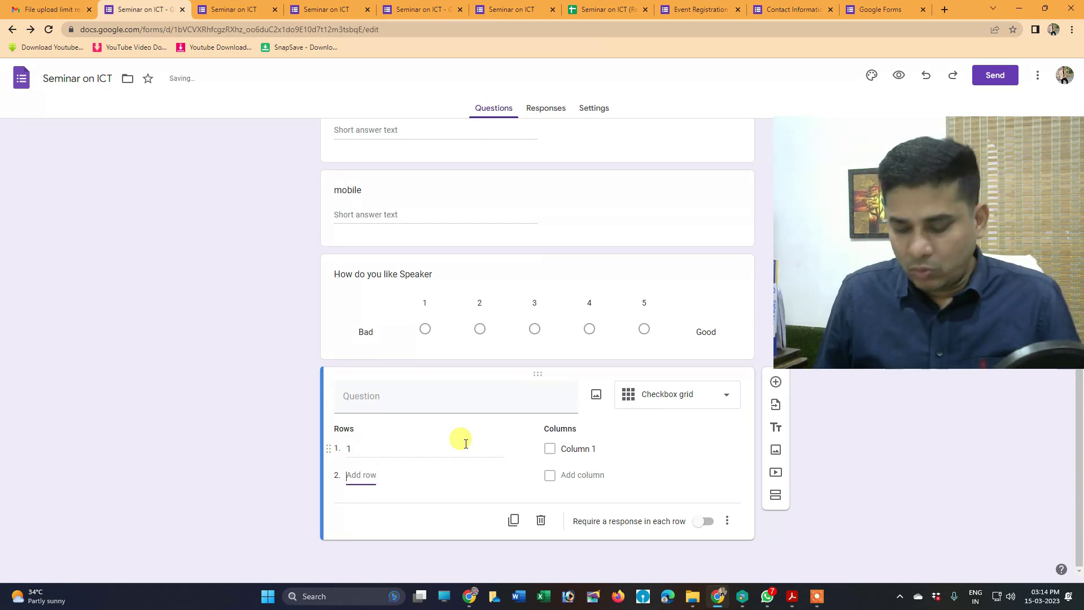
type("2")
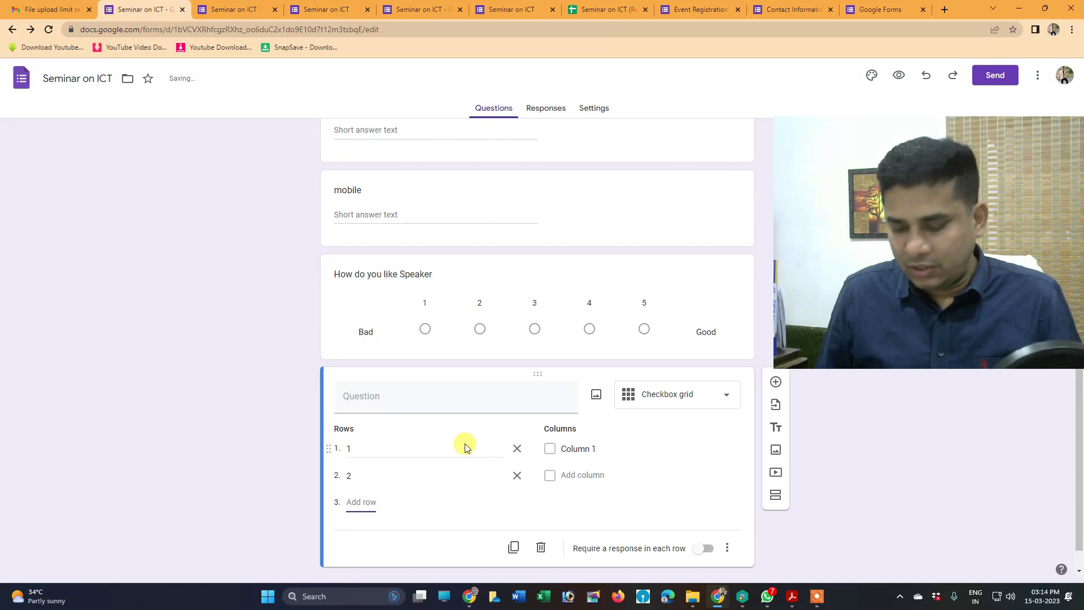
type("3")
left_click(596, 449)
left_click_drag(632, 449, 548, 448)
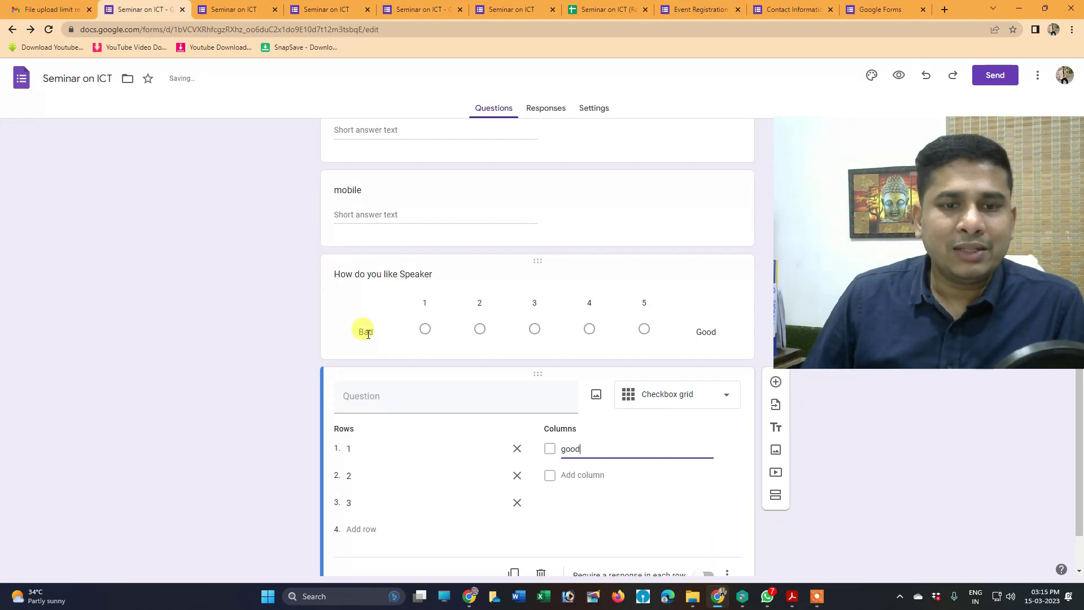
left_click(425, 328)
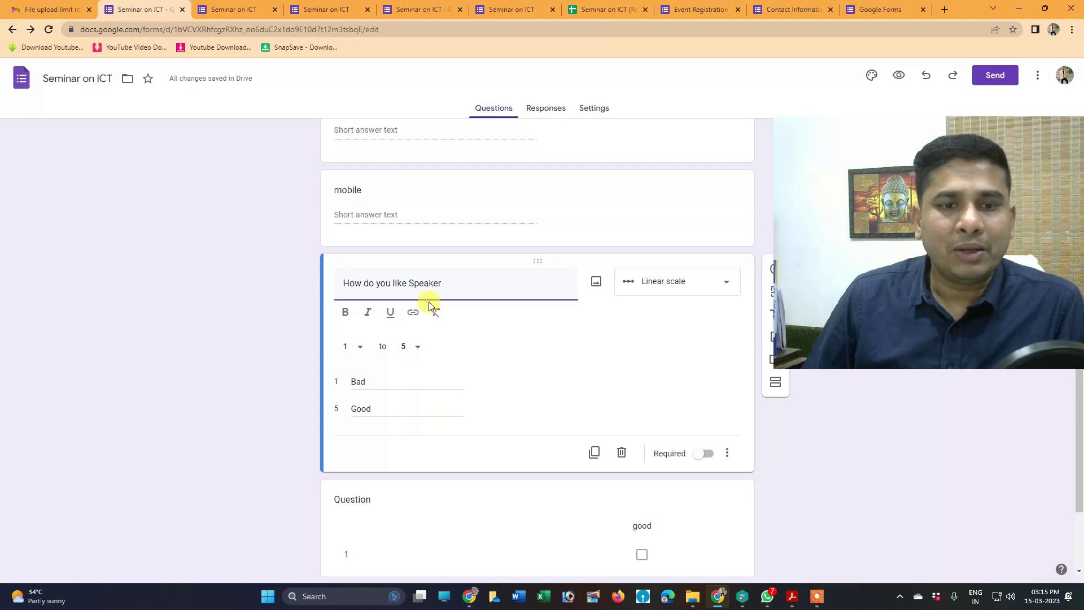
In the live preview, rate the speaker and tick all three 'good' grid rows, then return
left_click(899, 75)
scroll(503, 271, "down", 5)
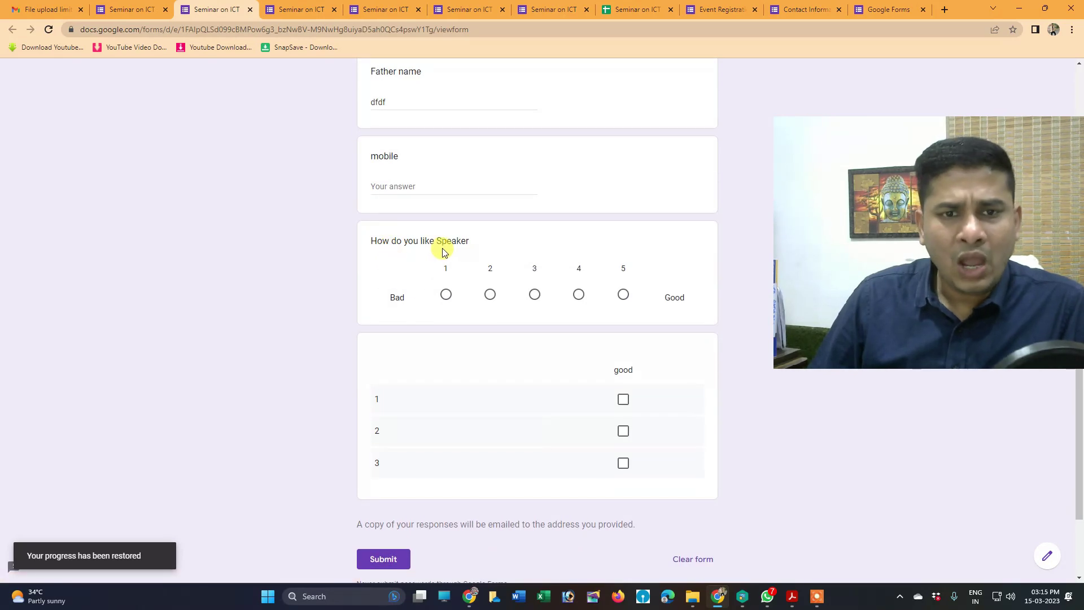
left_click(491, 296)
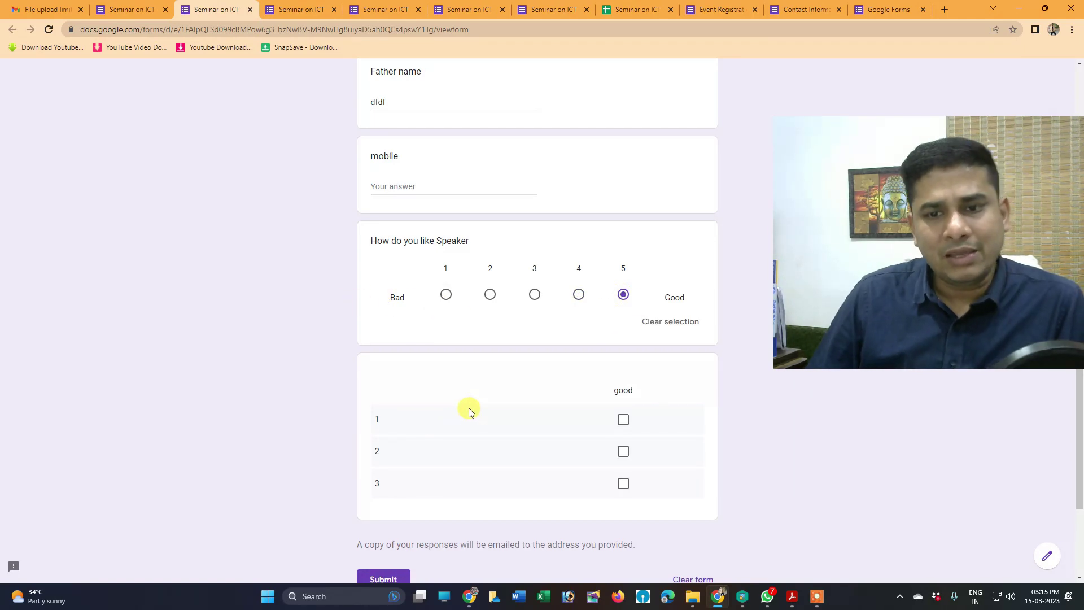
scroll(465, 404, "down", 2)
left_click_drag(377, 306, 538, 311)
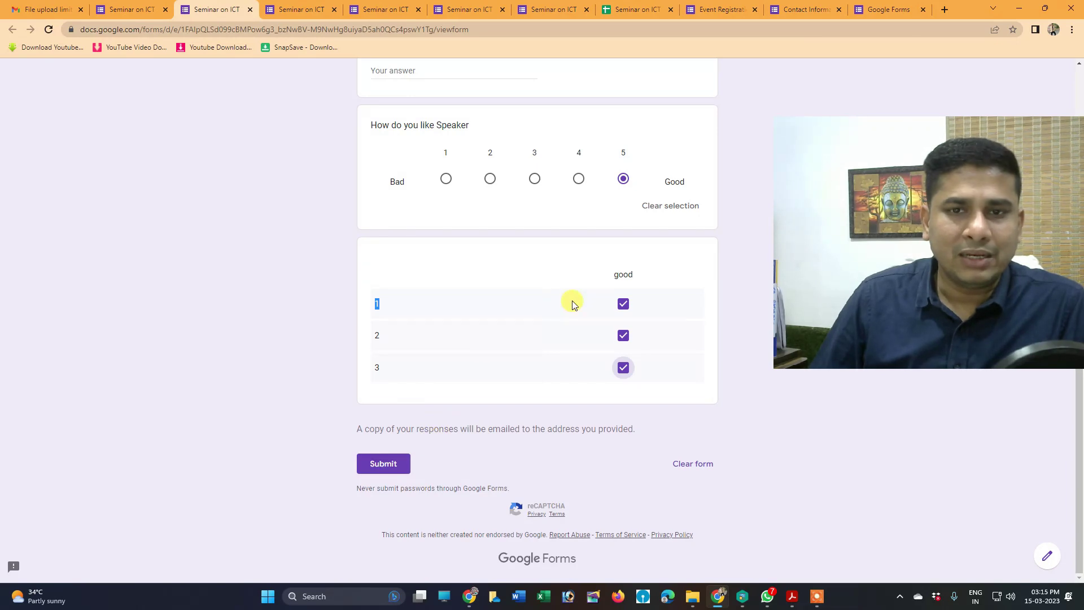
scroll(571, 300, "up", 4)
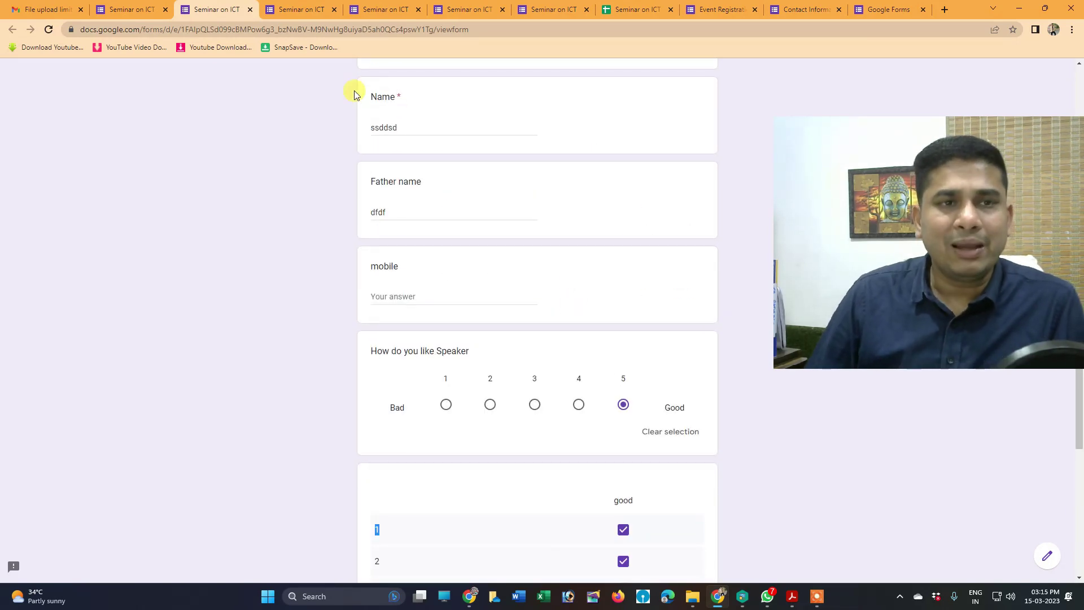
left_click(127, 10)
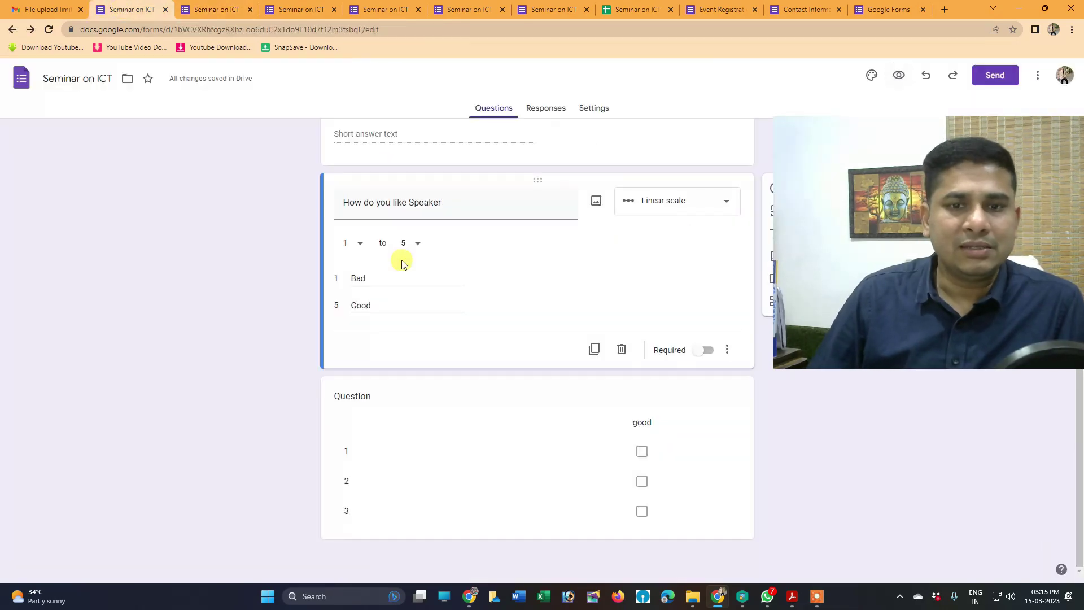
Rename the checkbox grid's column to 'Tick any 1'
left_click(644, 431)
left_click(610, 394)
type("Tick any")
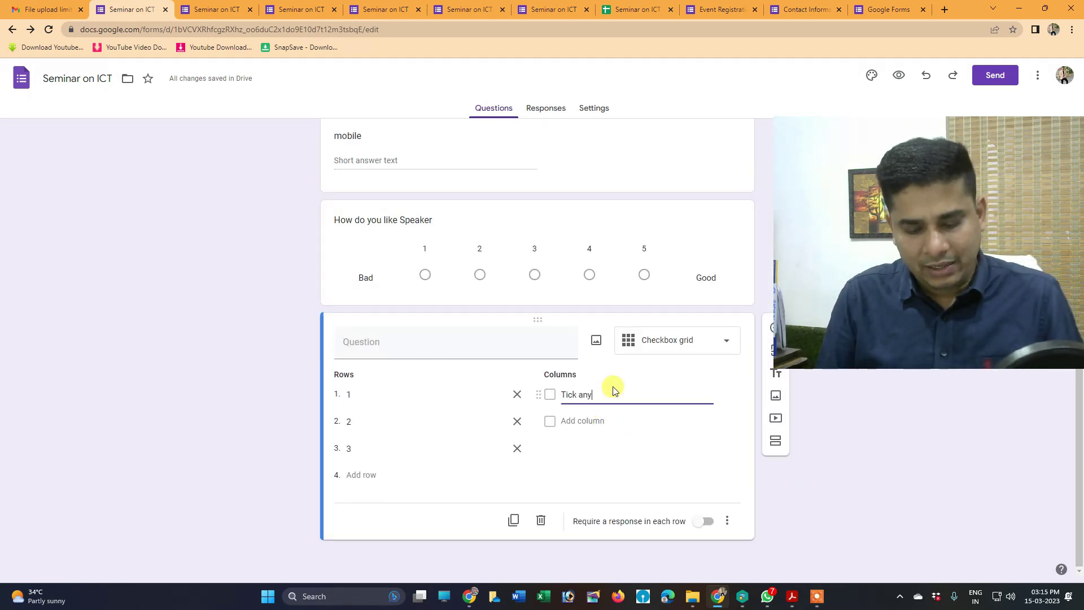
type(" 1")
left_click(634, 440)
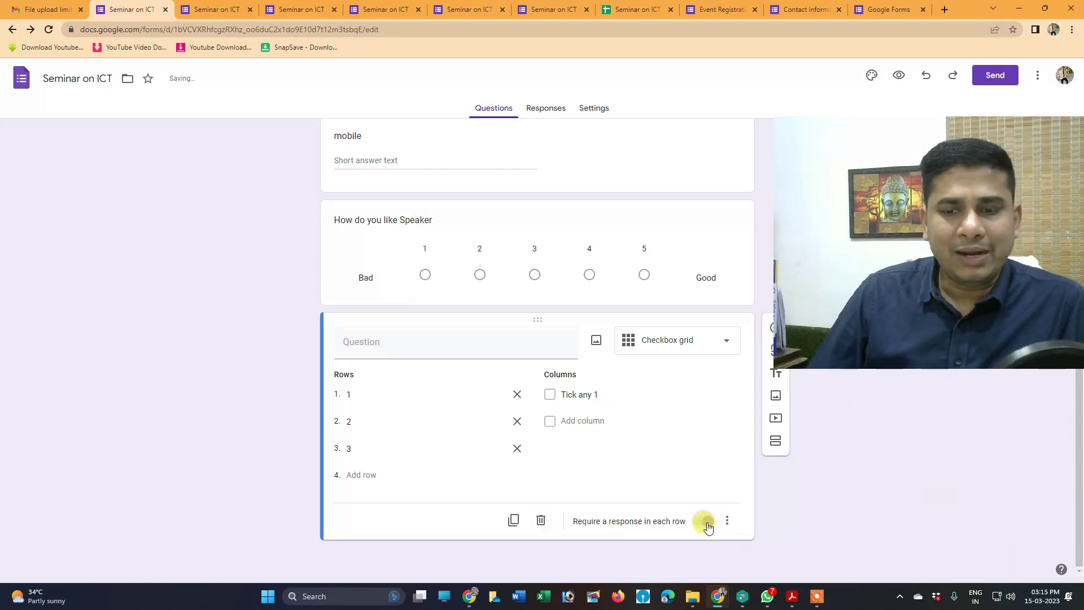
Mark the speaker rating and mobile questions as Required
left_click(642, 208)
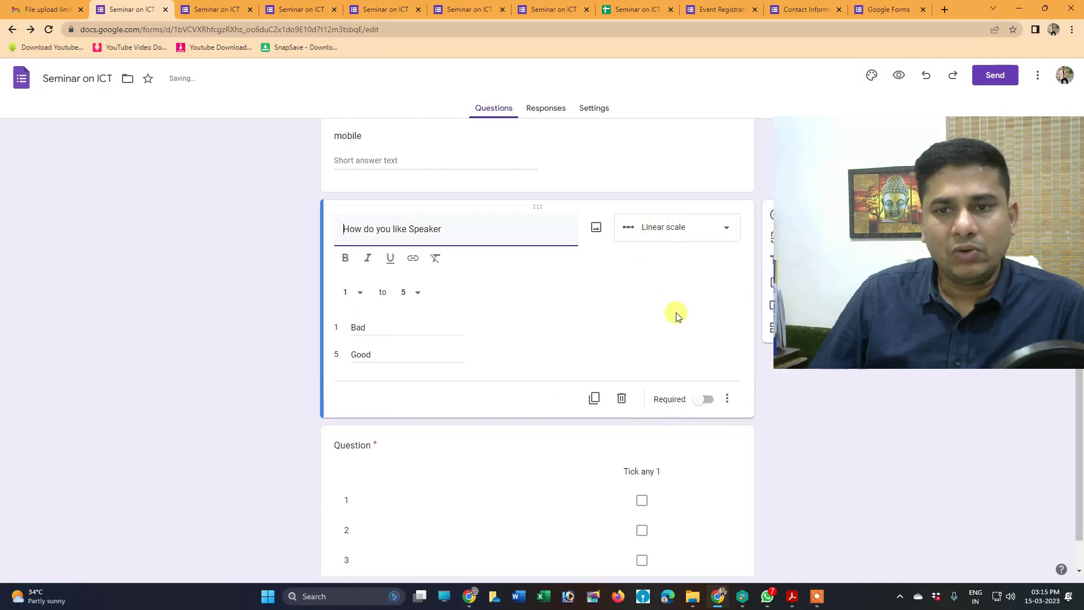
left_click(705, 397)
scroll(672, 359, "up", 4)
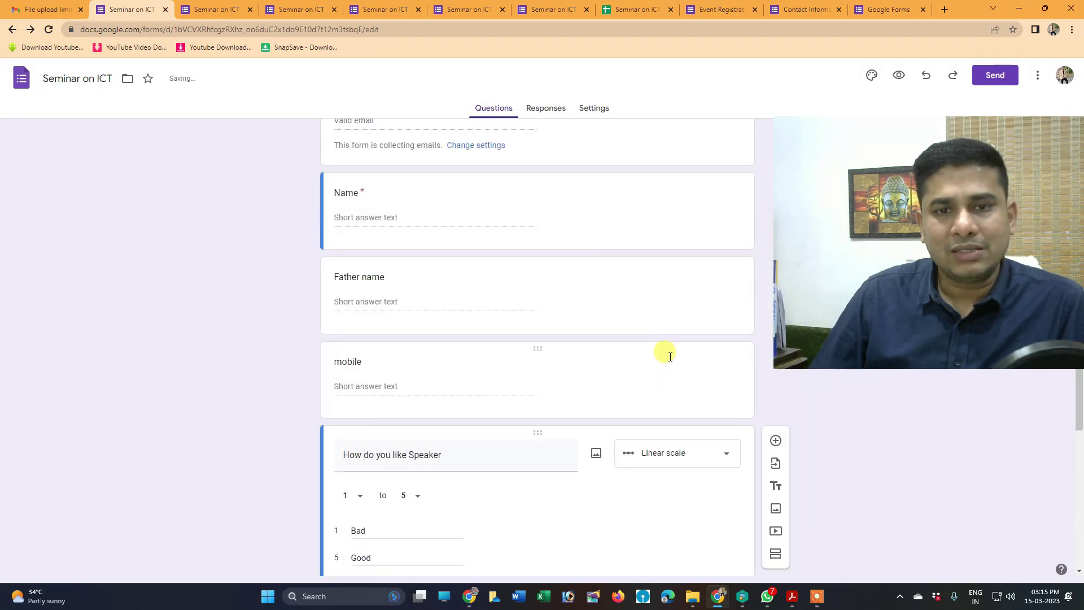
left_click(667, 354)
left_click(703, 481)
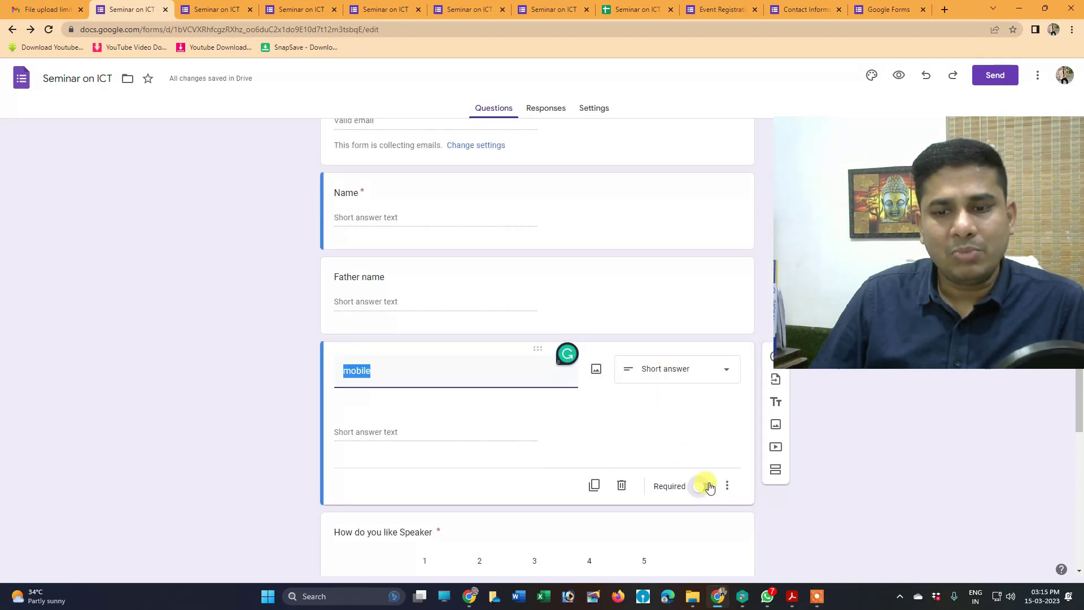
left_click(565, 270)
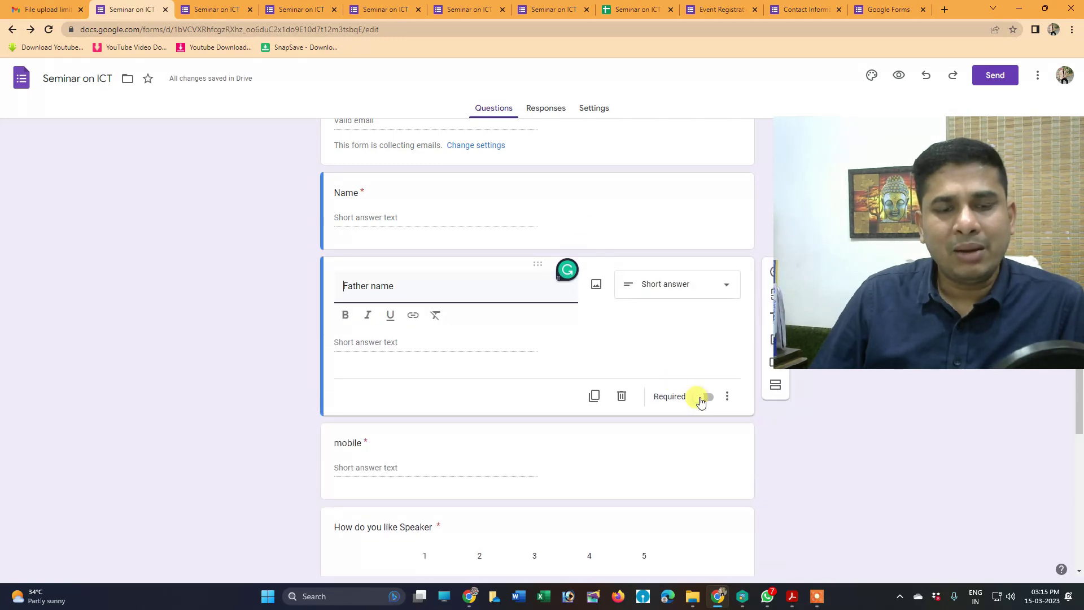
left_click(571, 192)
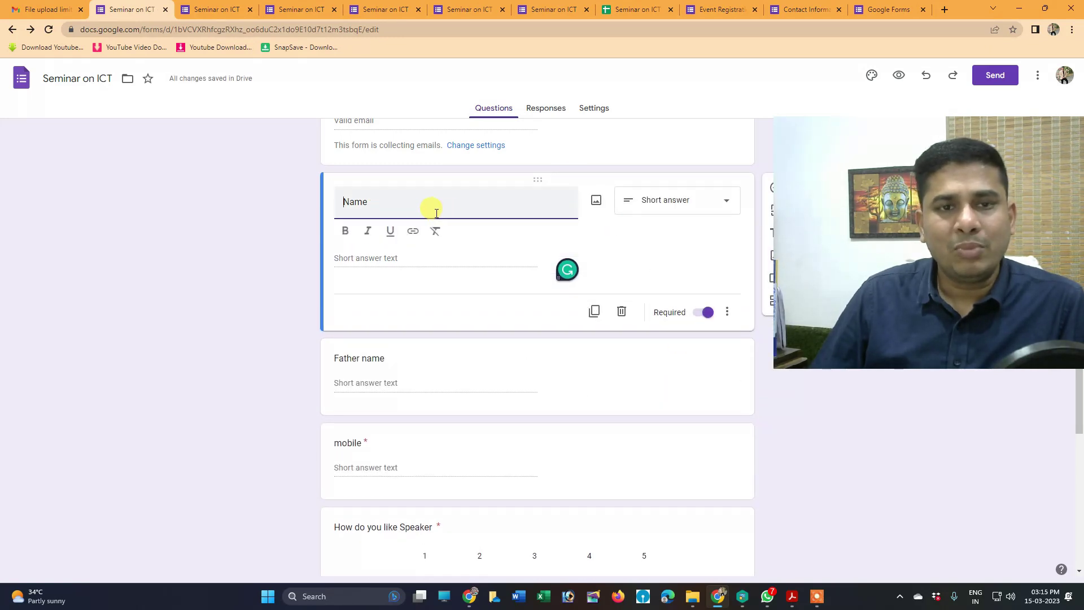
Delete the lowercase 'm' at the start of the mobile question's title
left_click(350, 446)
left_click(364, 394)
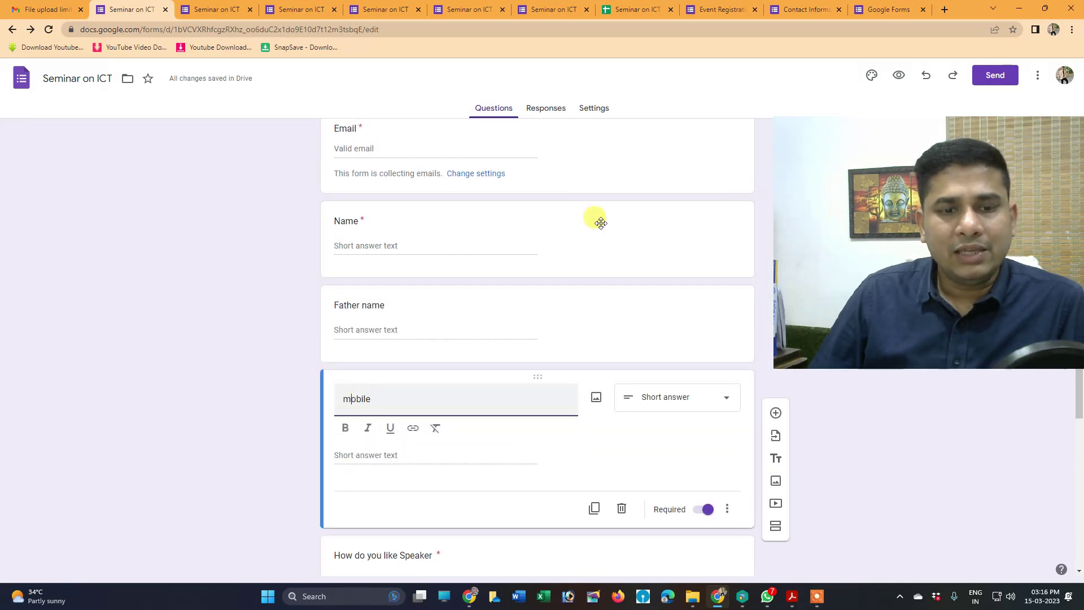
key("BackSpace")
Finish retitling it 'Mobile', check the Responses and Settings pages, then preview the form
type("M")
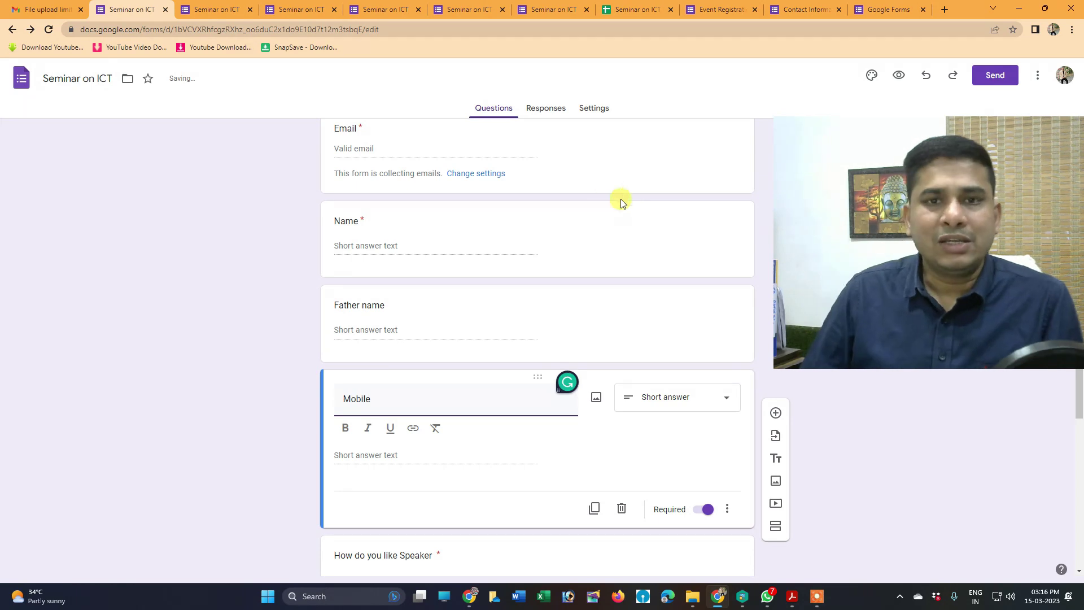
left_click(552, 107)
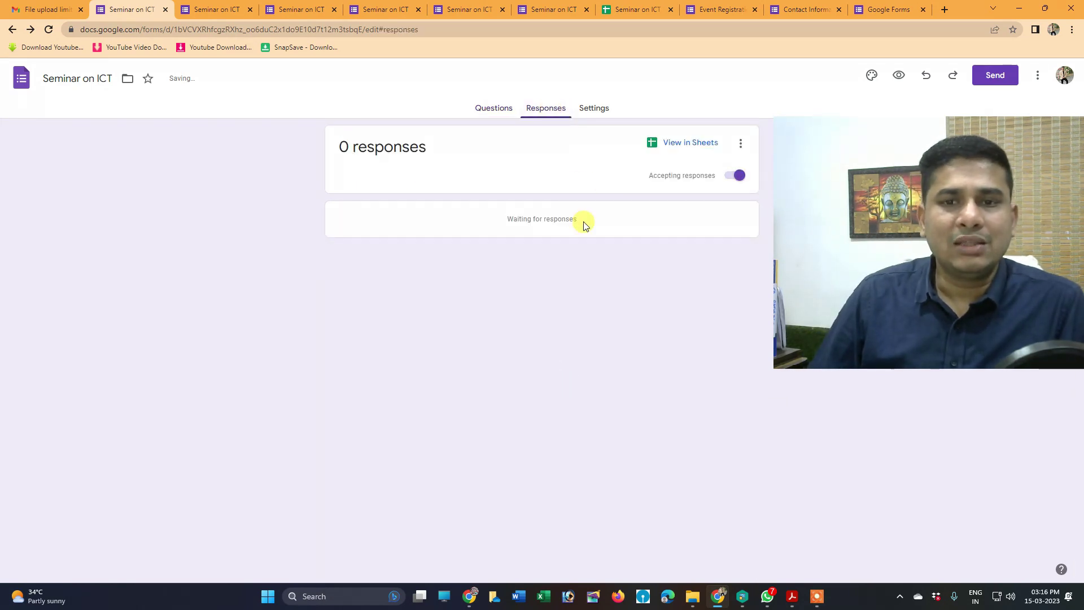
left_click(591, 107)
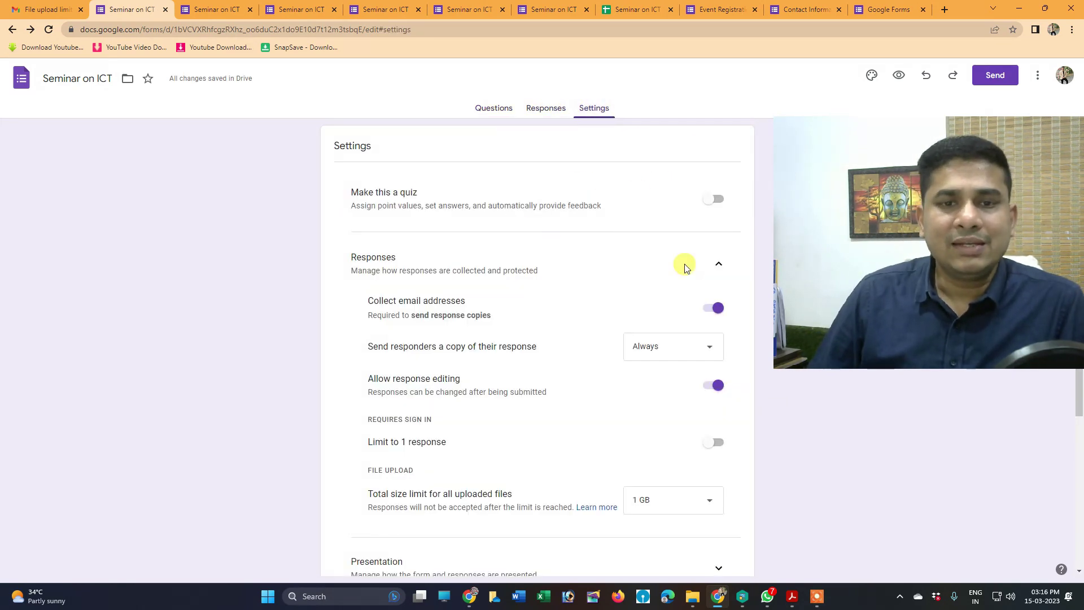
scroll(462, 300, "down", 4)
scroll(463, 300, "up", 4)
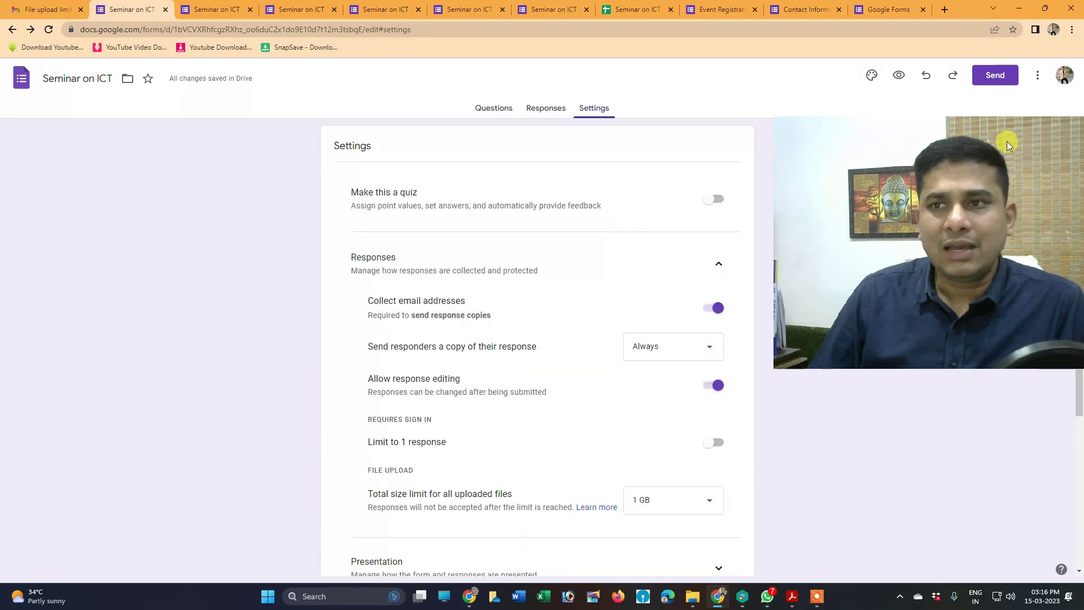
left_click(899, 75)
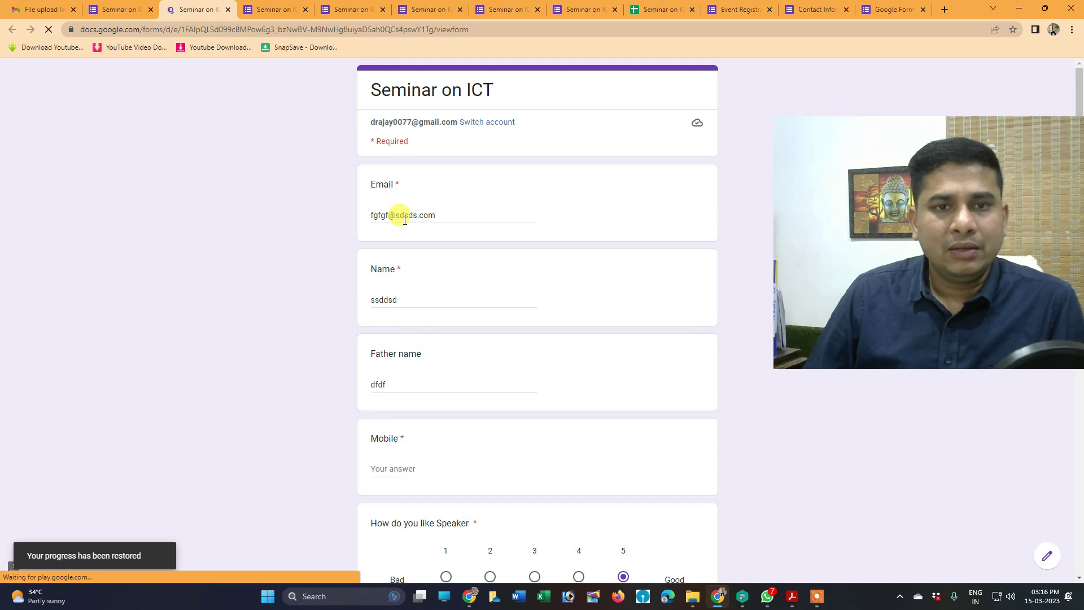
Try submitting the preview with Mobile empty to trigger the required-field check
mouse_move(810, 604)
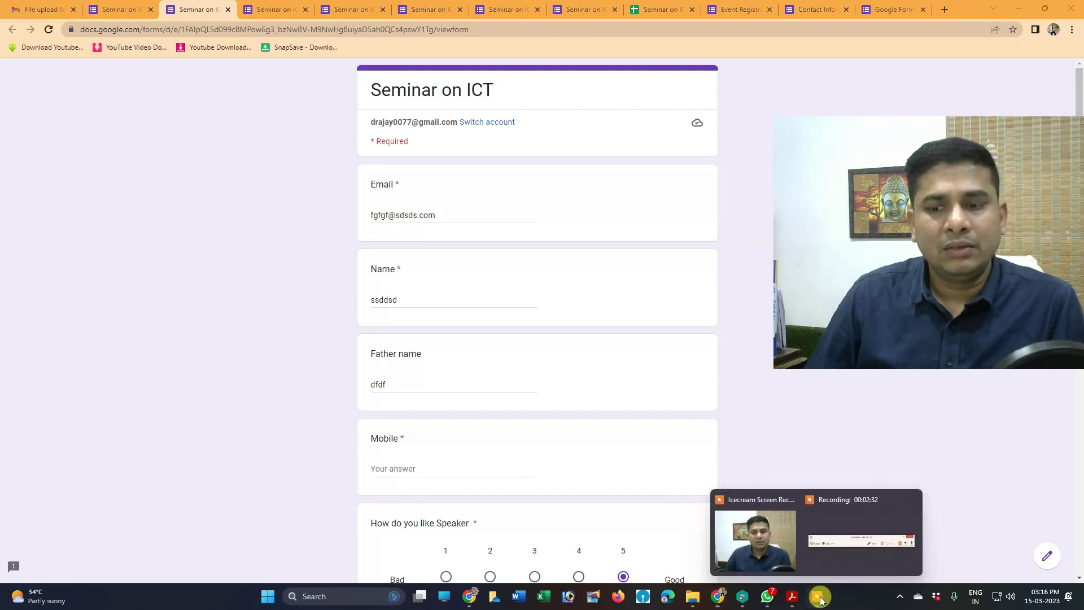
left_click(831, 542)
left_click(716, 583)
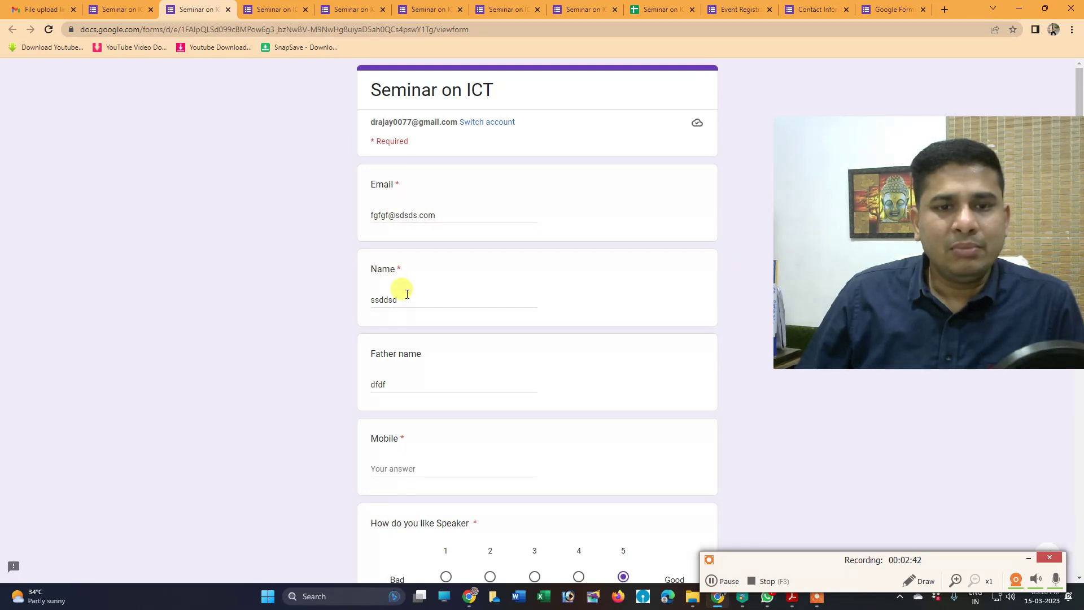
scroll(408, 388, "down", 2)
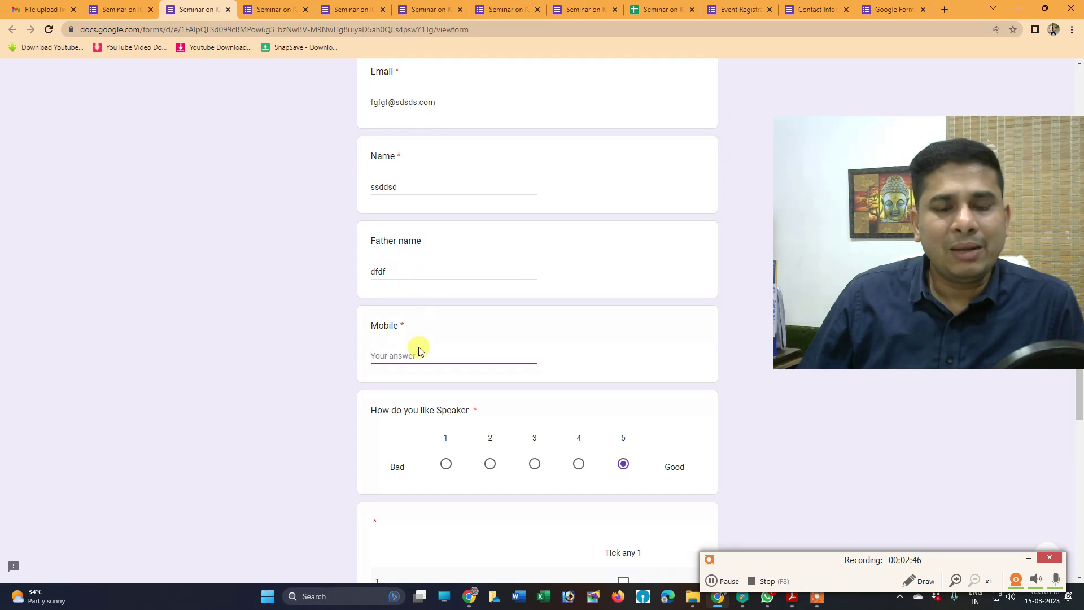
scroll(418, 356, "down", 3)
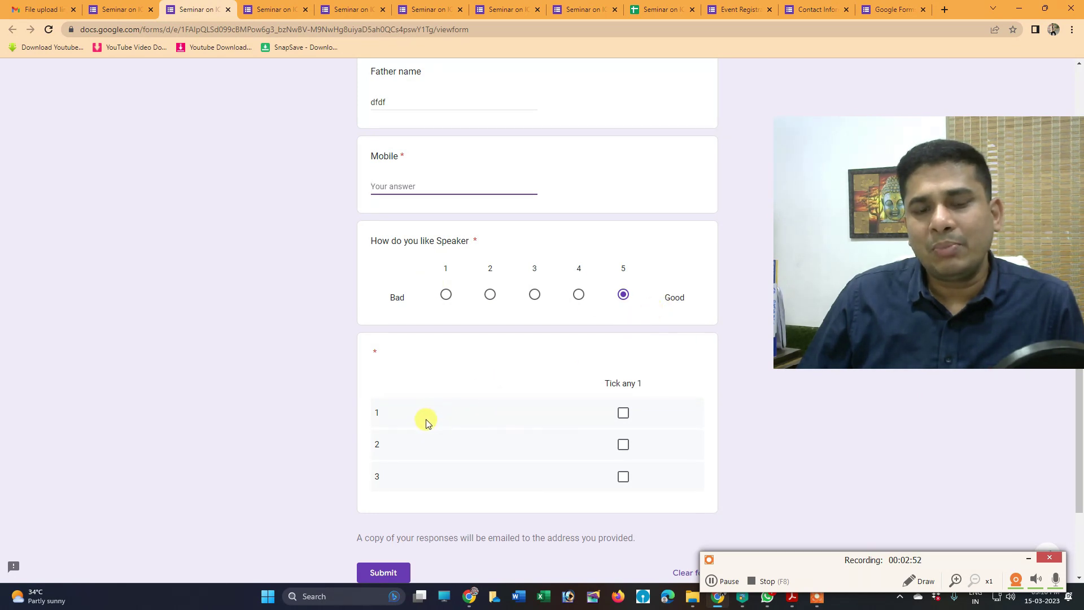
left_click(395, 575)
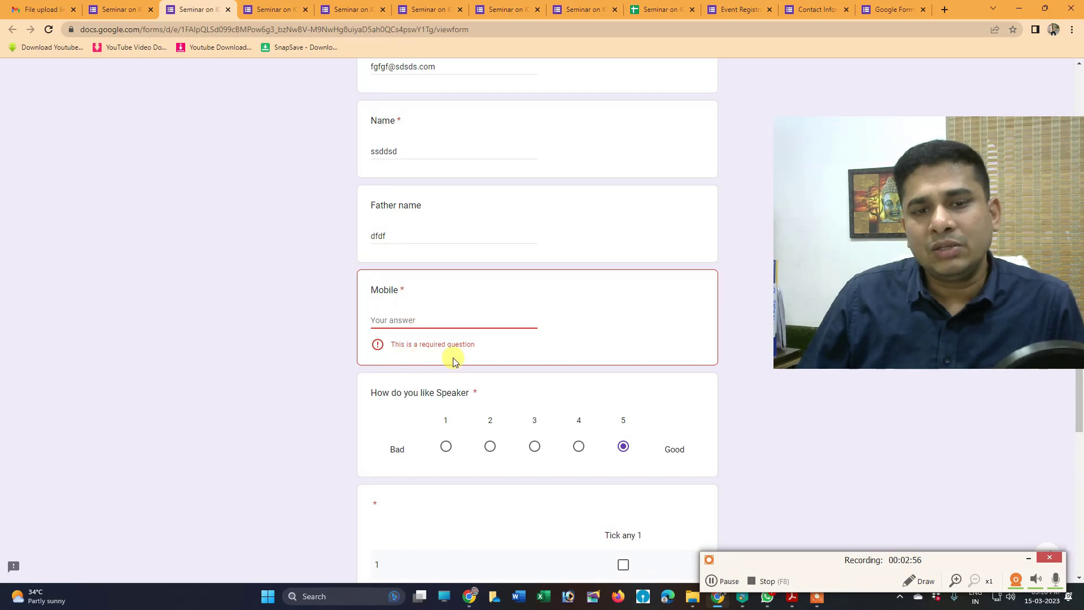
Enter a mobile number, tick the 'Tick any 1' grid rows, and submit the response
left_click(429, 319)
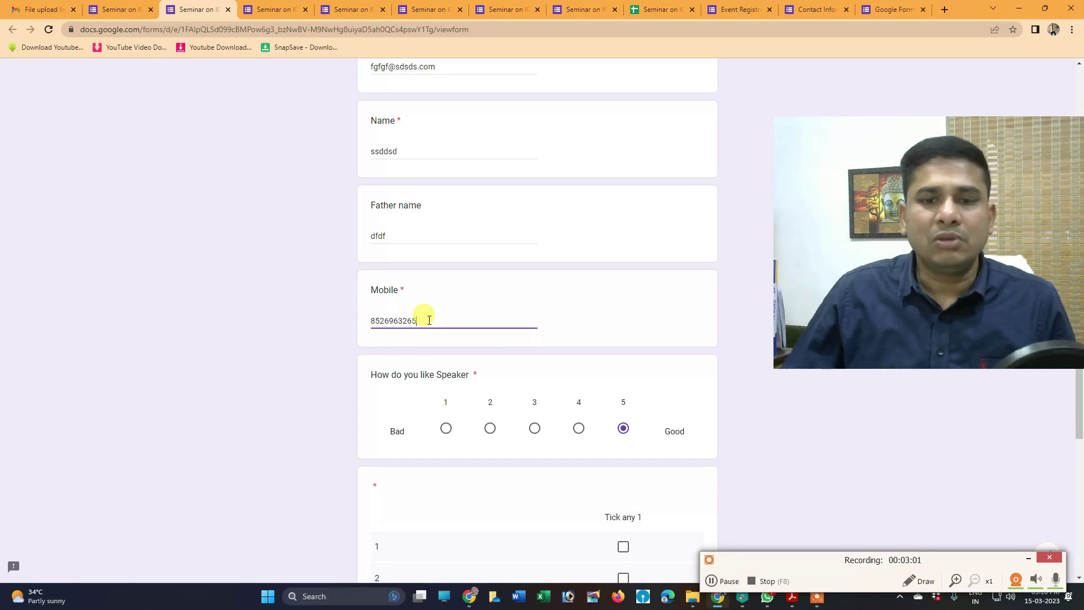
scroll(490, 351, "down", 4)
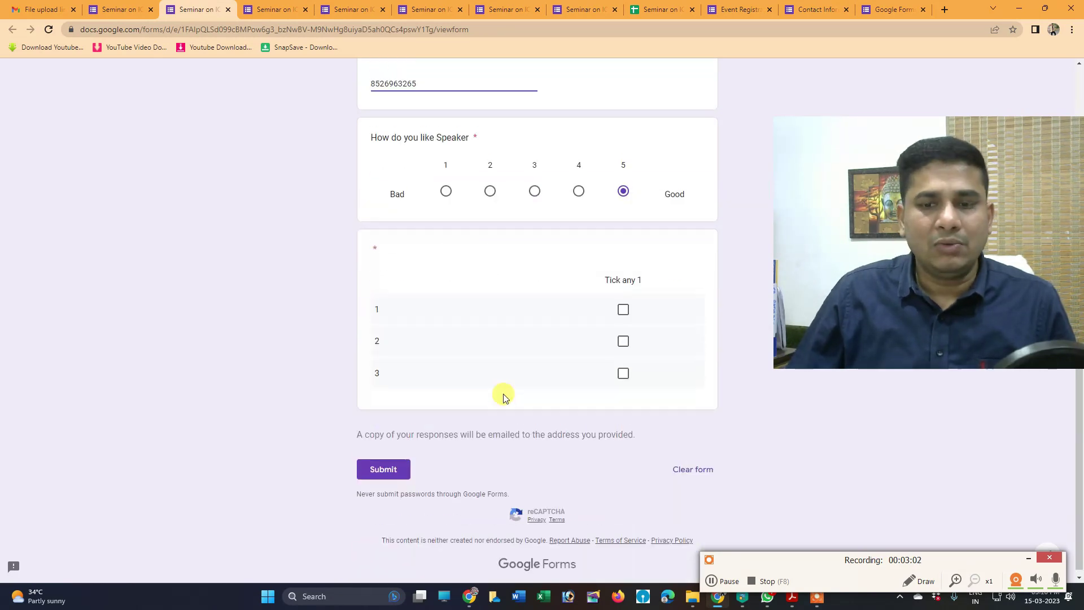
left_click(385, 464)
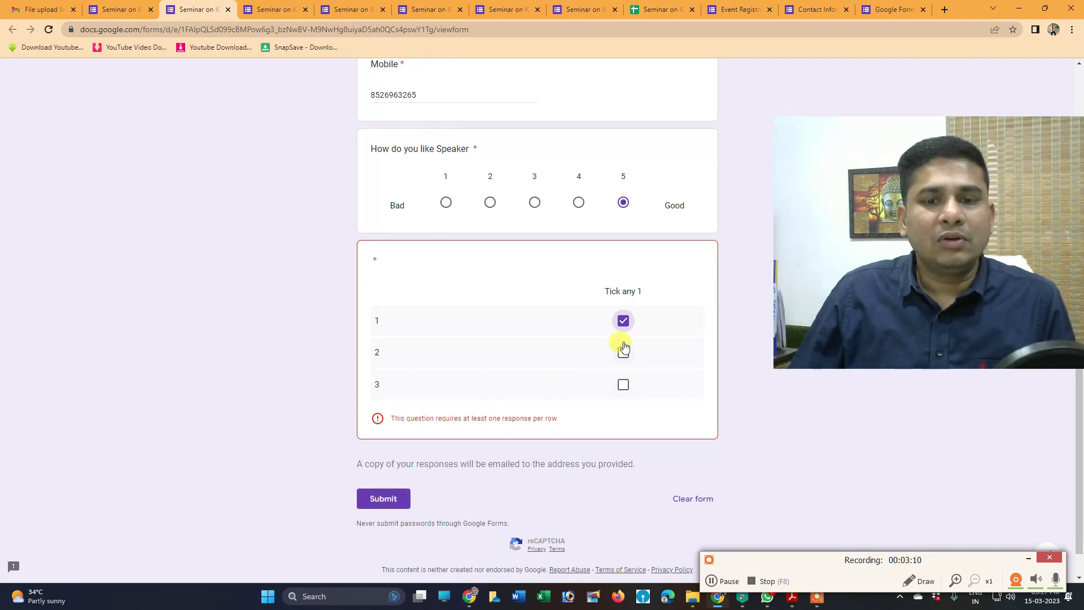
left_click(623, 384)
left_click(389, 480)
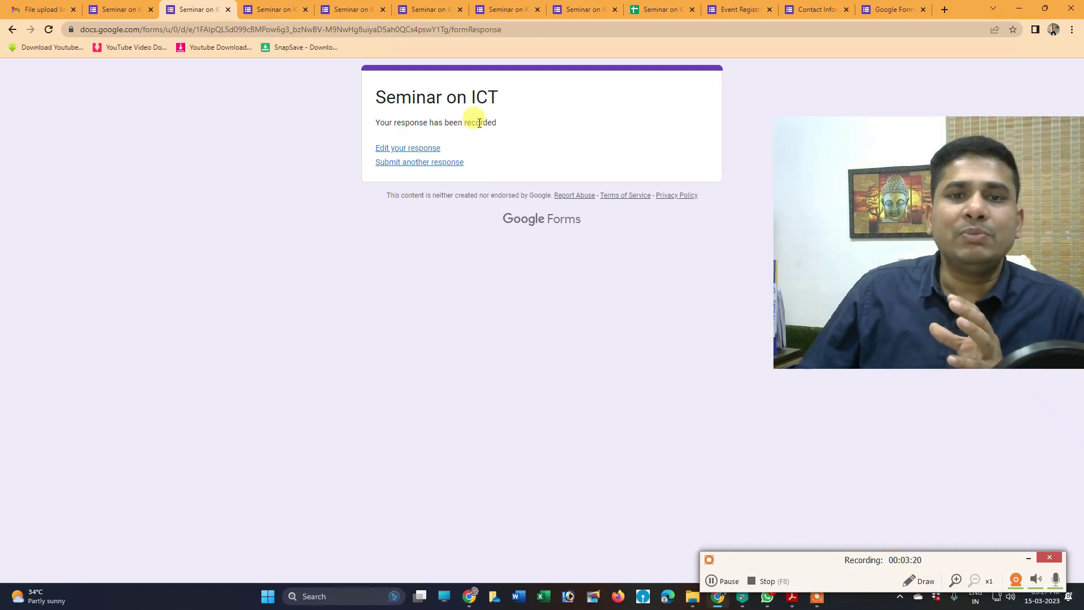
Start another response, tick grid rows 1 and 3, and rate the speaker 3 out of 5
left_click(395, 165)
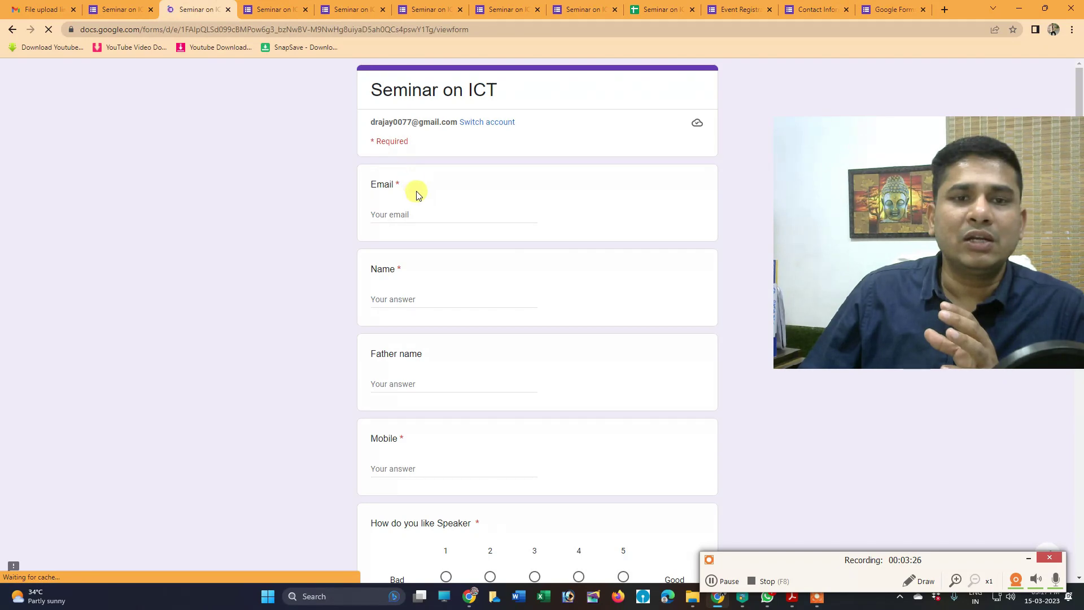
scroll(453, 443, "down", 7)
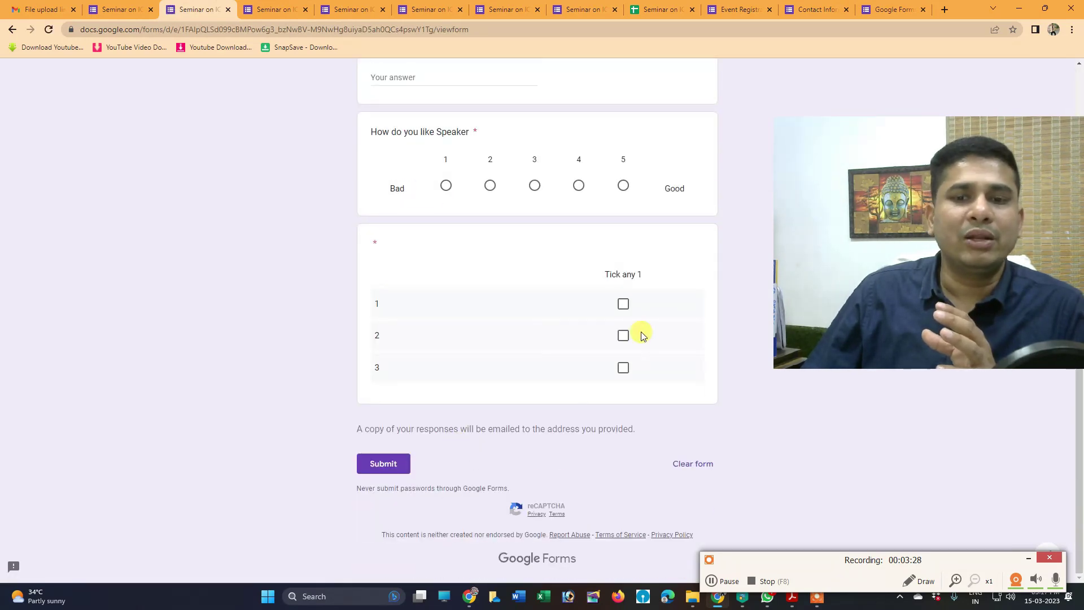
left_click(624, 305)
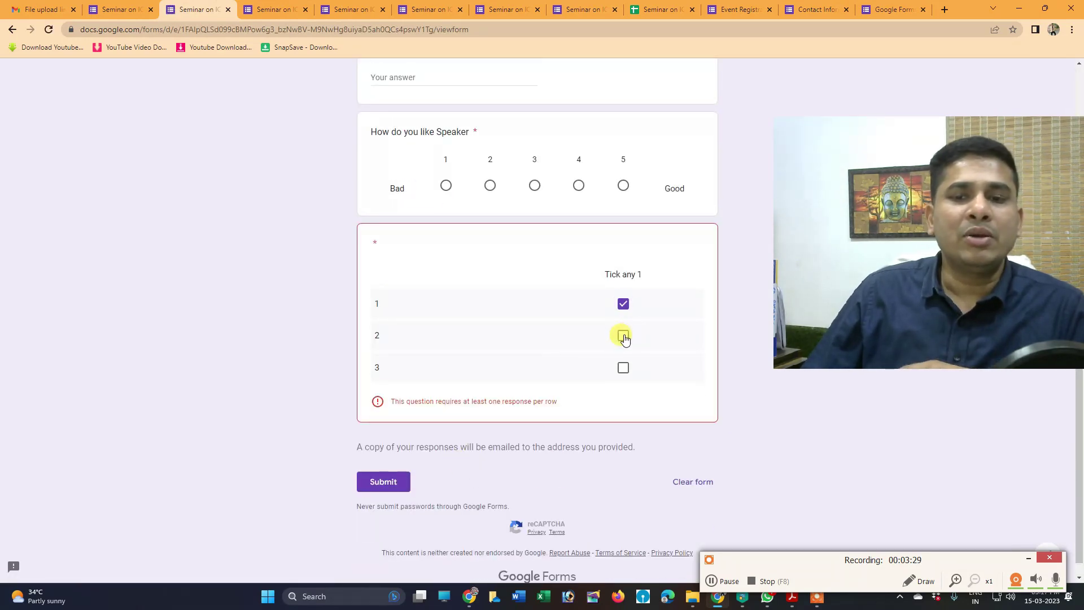
left_click(623, 369)
left_click(535, 186)
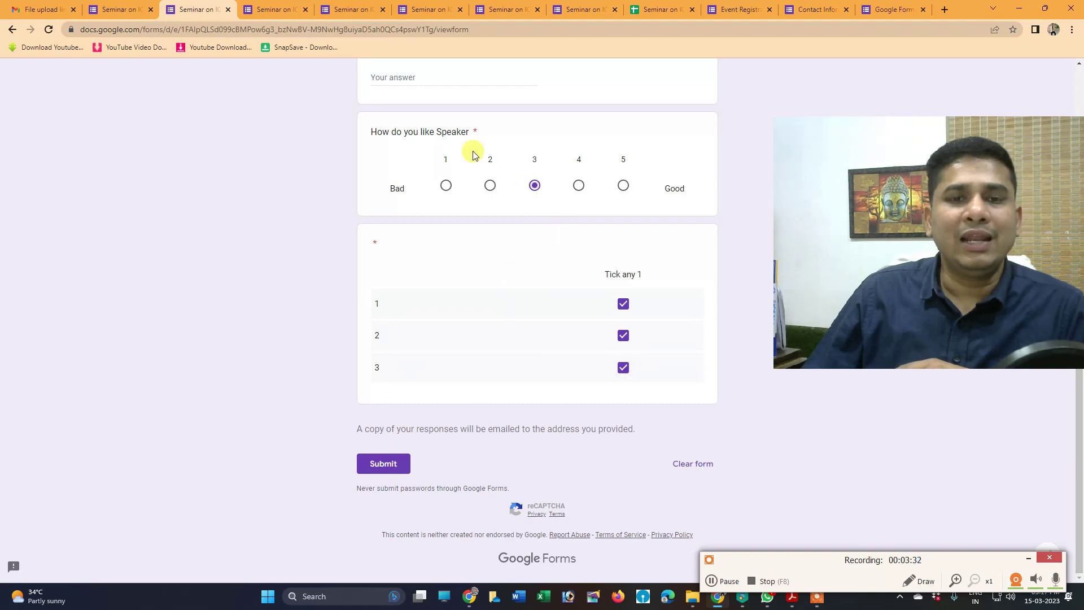
scroll(474, 164, "up", 6)
scroll(480, 179, "down", 6)
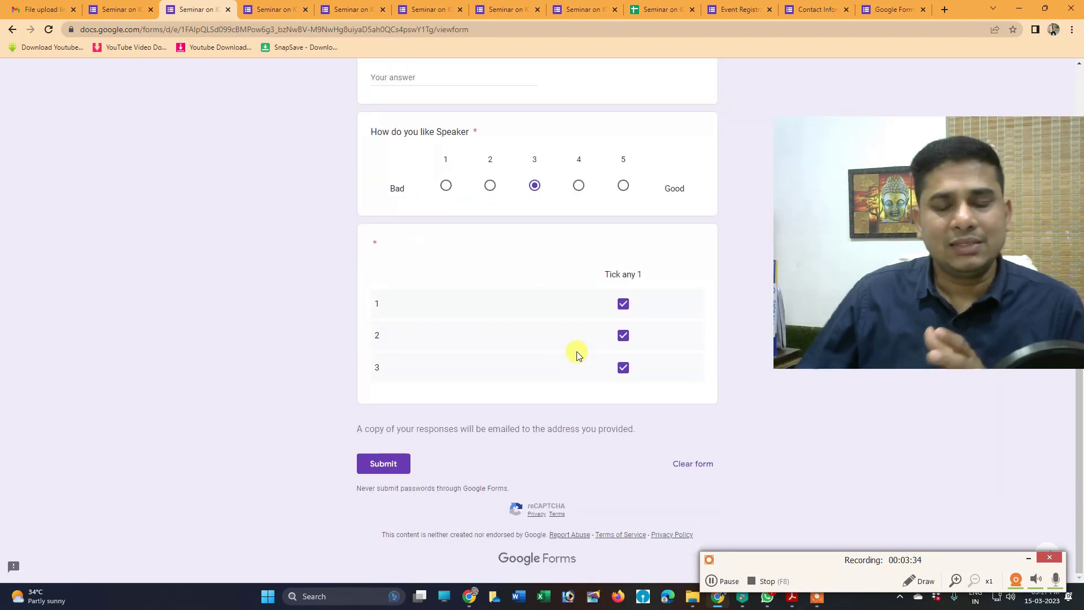
scroll(599, 303, "up", 6)
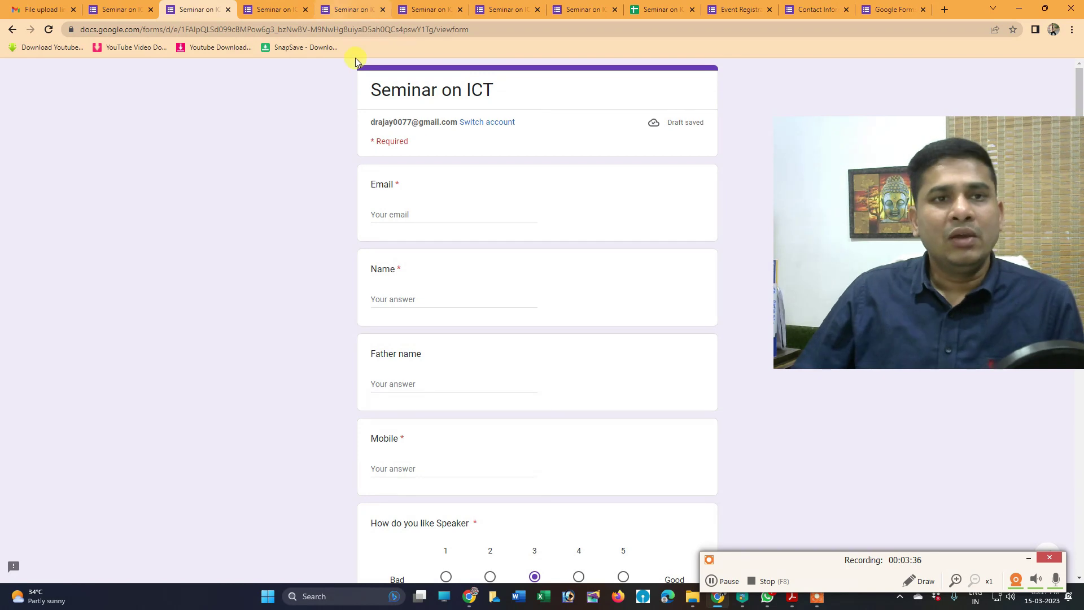